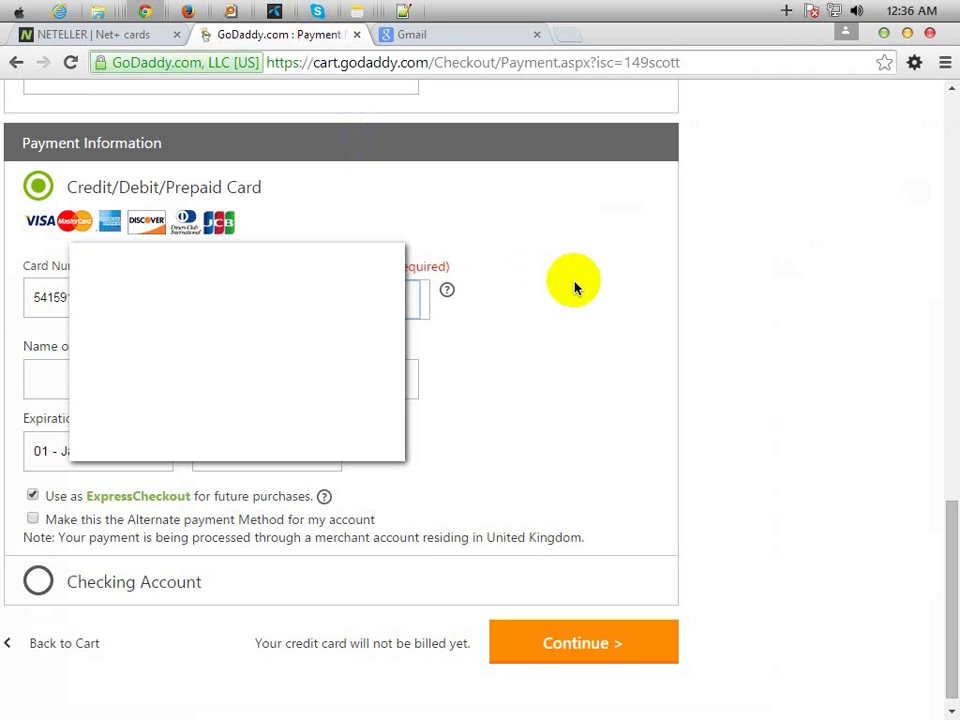
- Select the Name on Card field and open the Notepad file holding the card details
click(50, 378)
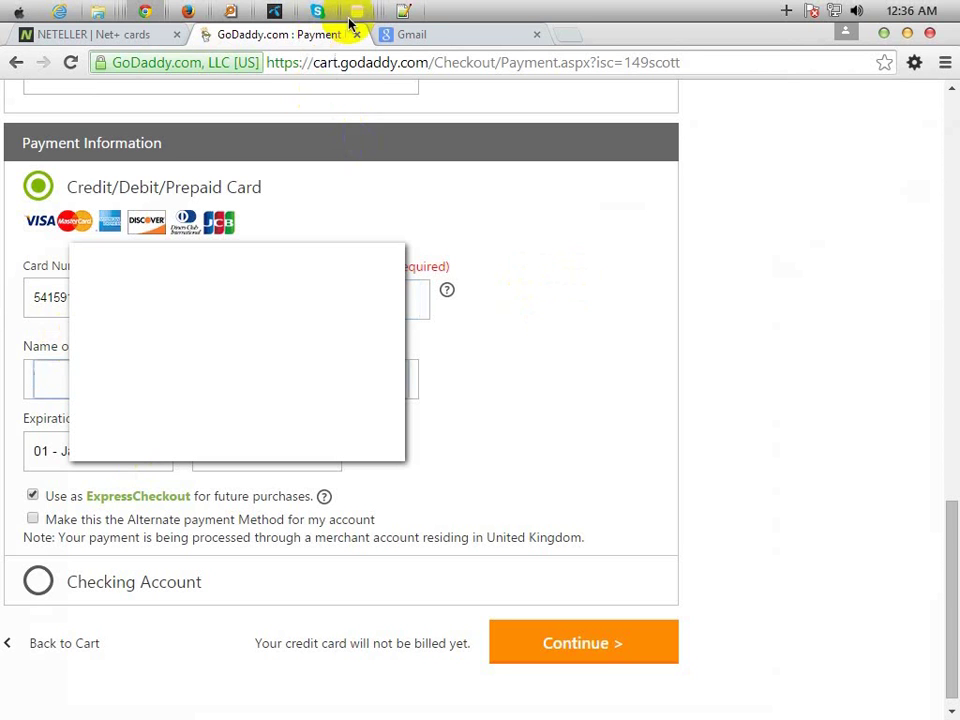
click(401, 16)
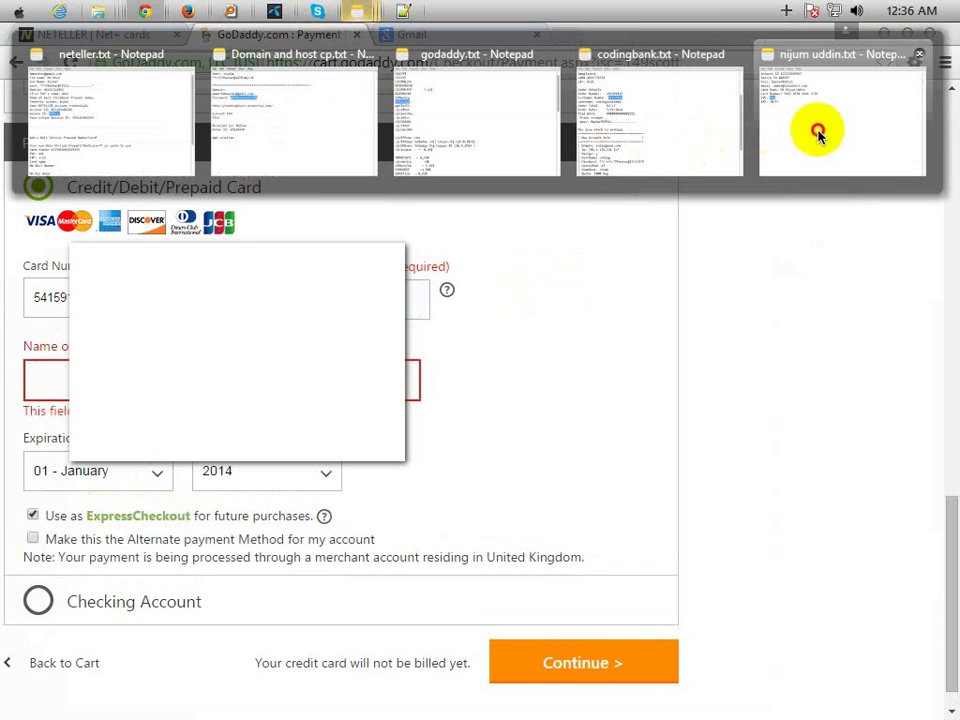
click(816, 133)
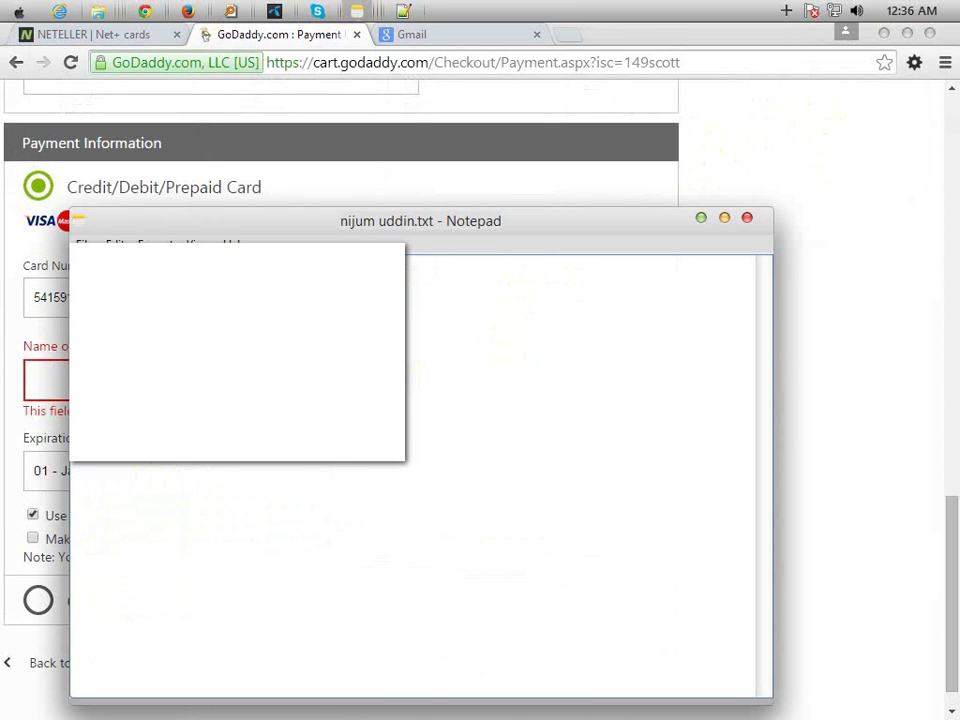
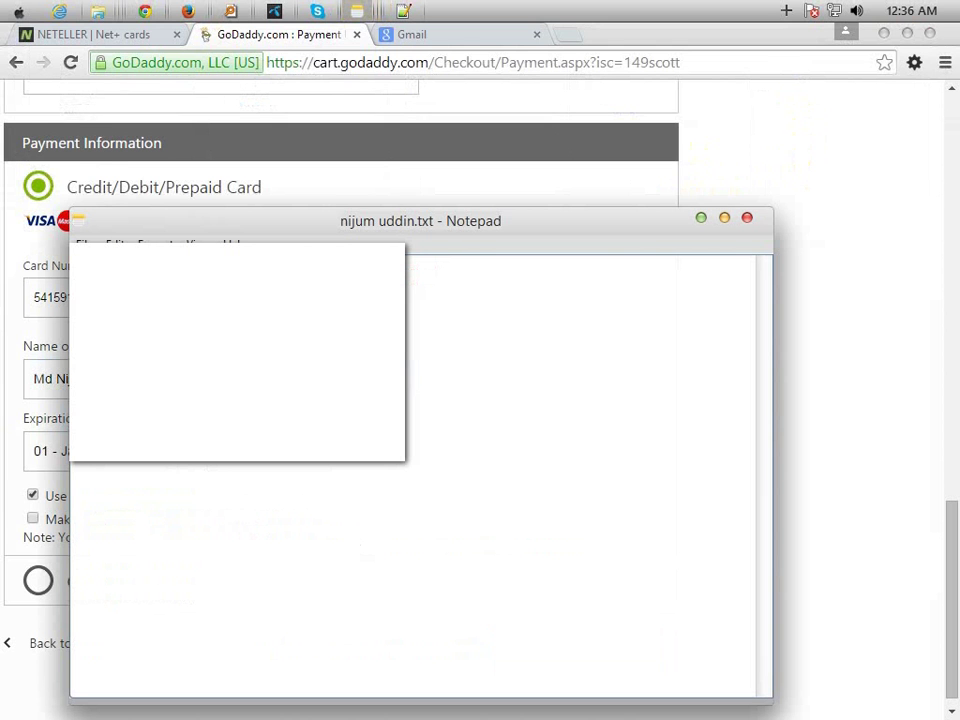
- Set the card's expiration month to 10 - October, checking the saved card notes
click(45, 451)
scroll(80, 598, down, 2)
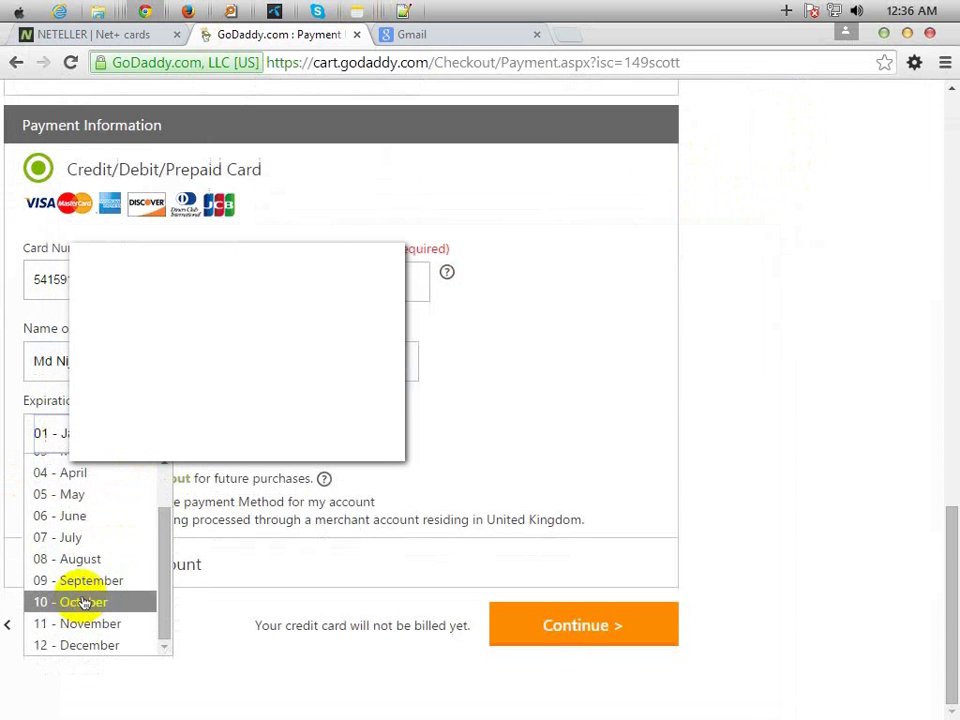
click(82, 602)
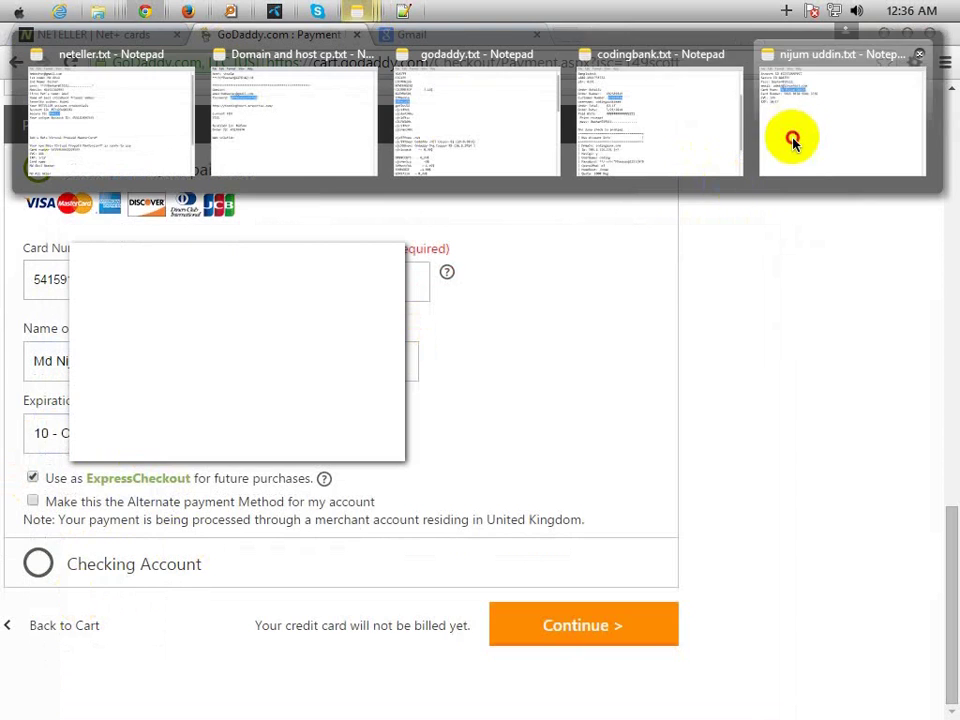
click(793, 139)
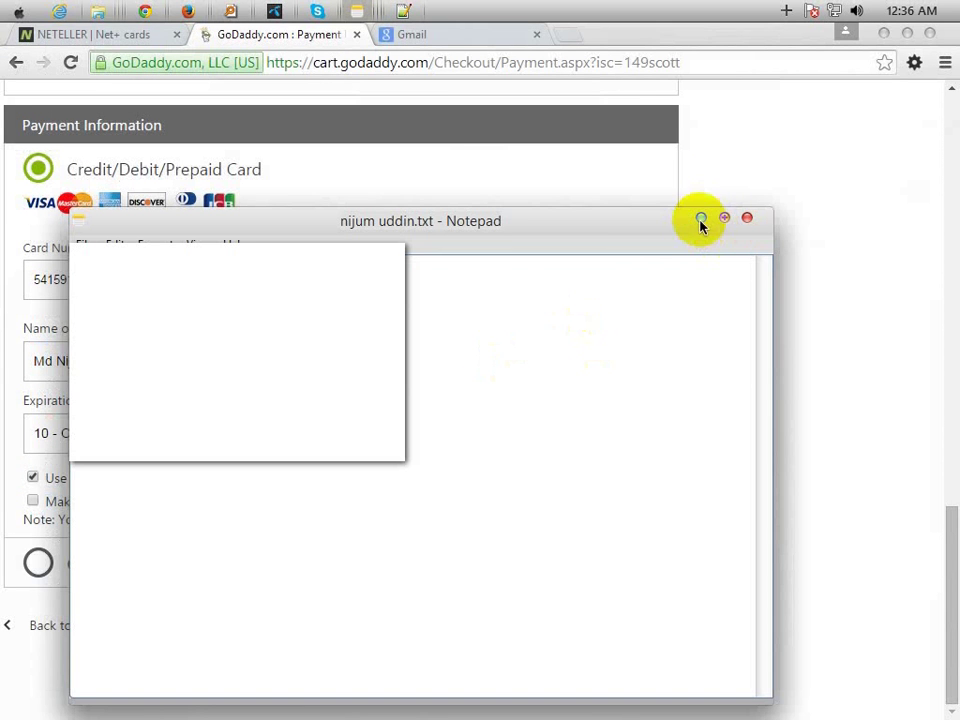
click(701, 218)
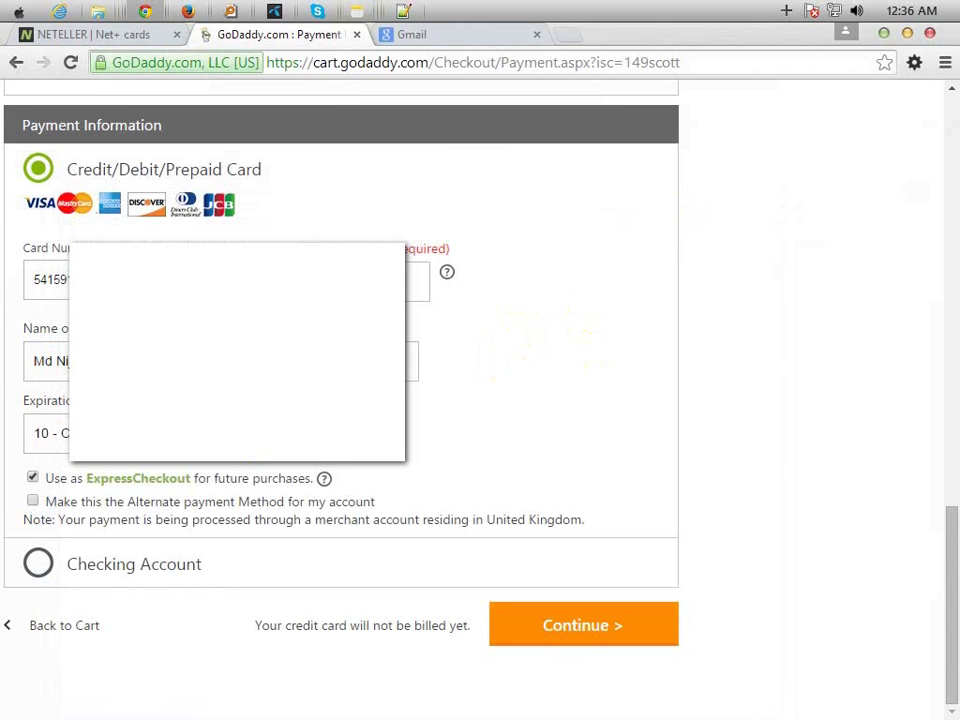
- Set the expiry year to 2017, untick 'Use as ExpressCheckout', and continue to review
click(265, 432)
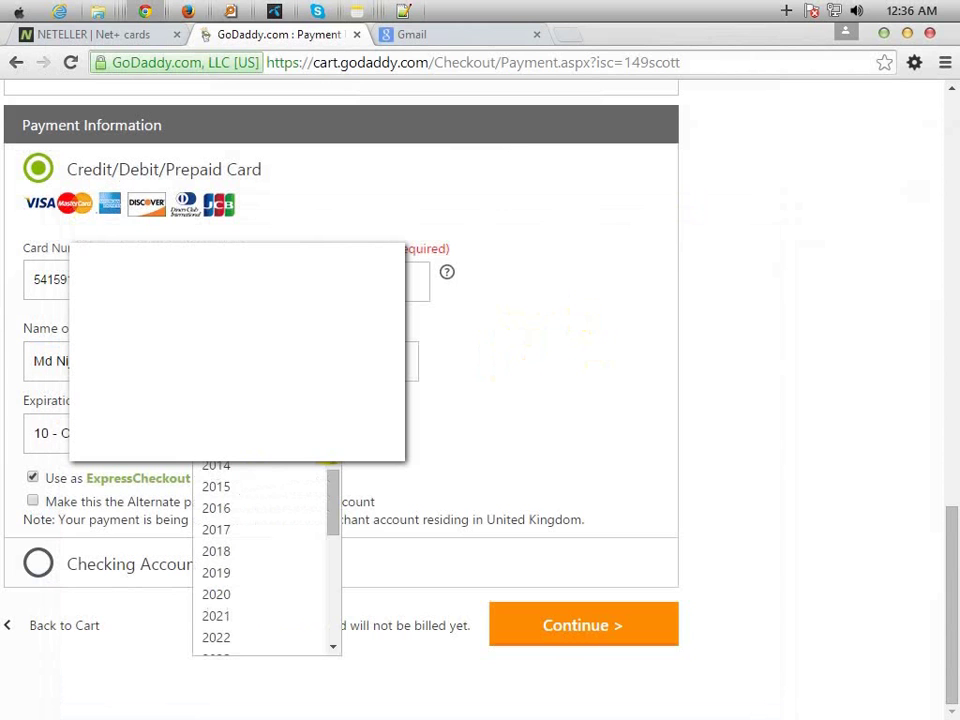
click(237, 540)
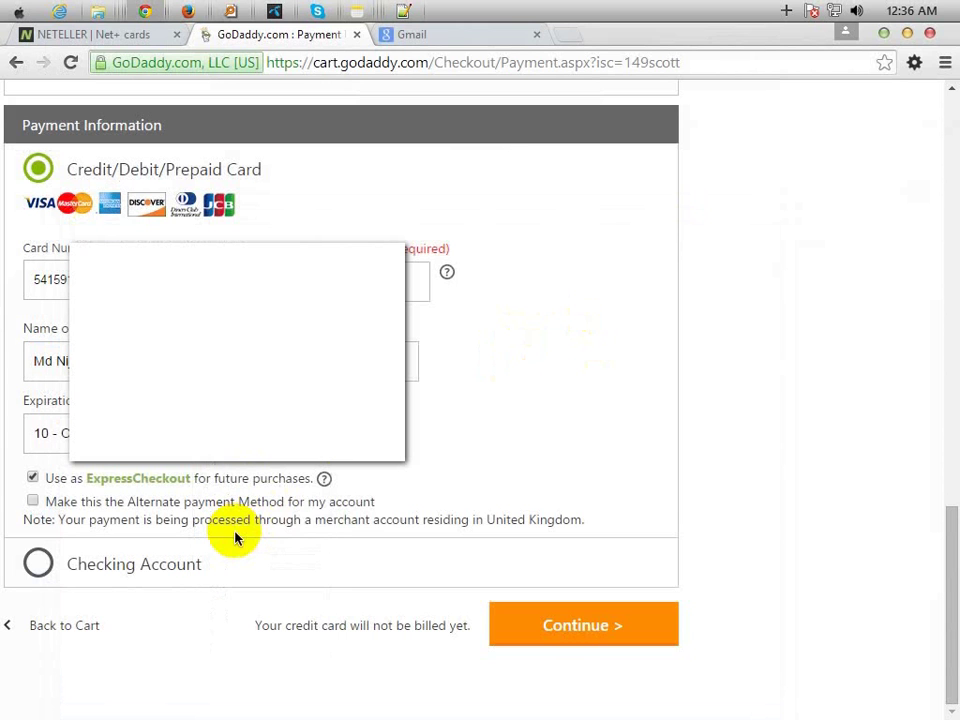
click(32, 480)
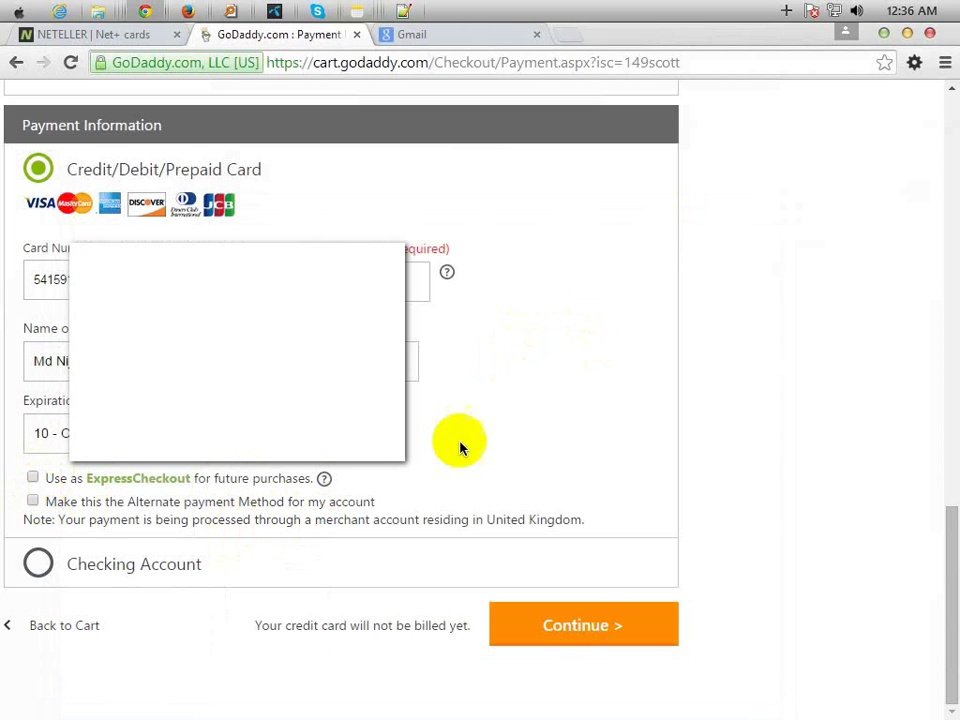
click(591, 623)
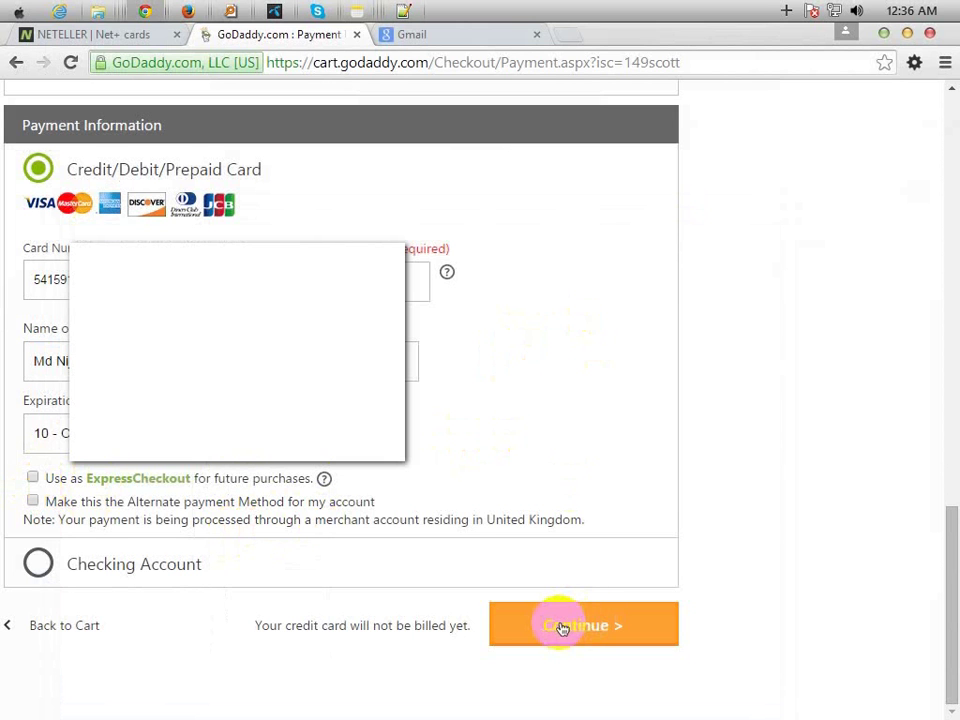
- Dismiss the save-password prompt and capture a screenshot of the order review
scroll(690, 510, up, 8)
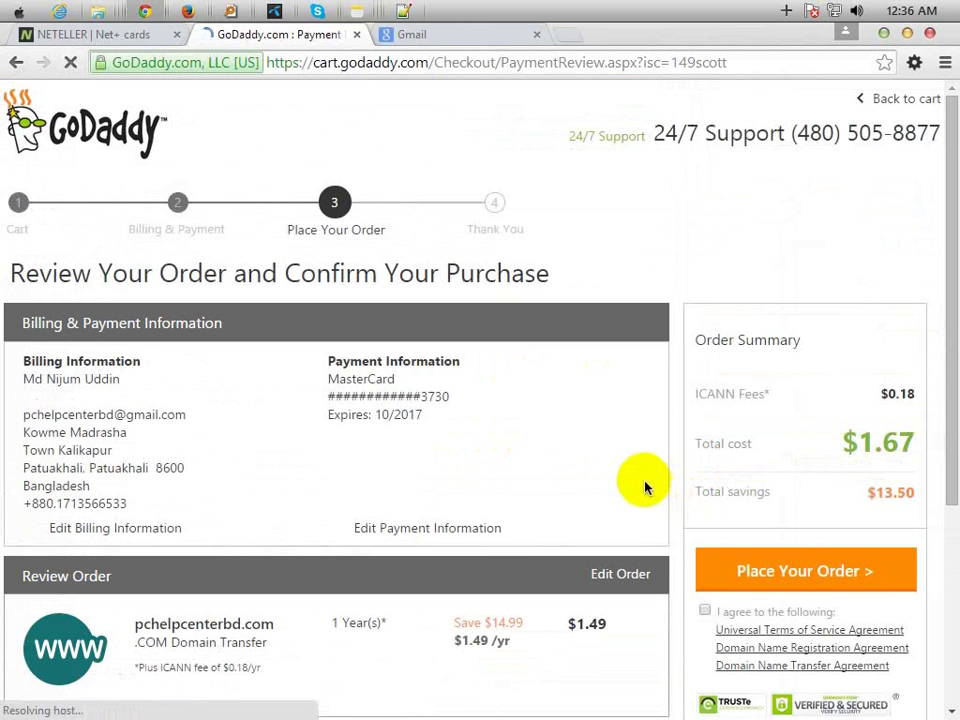
scroll(628, 484, down, 2)
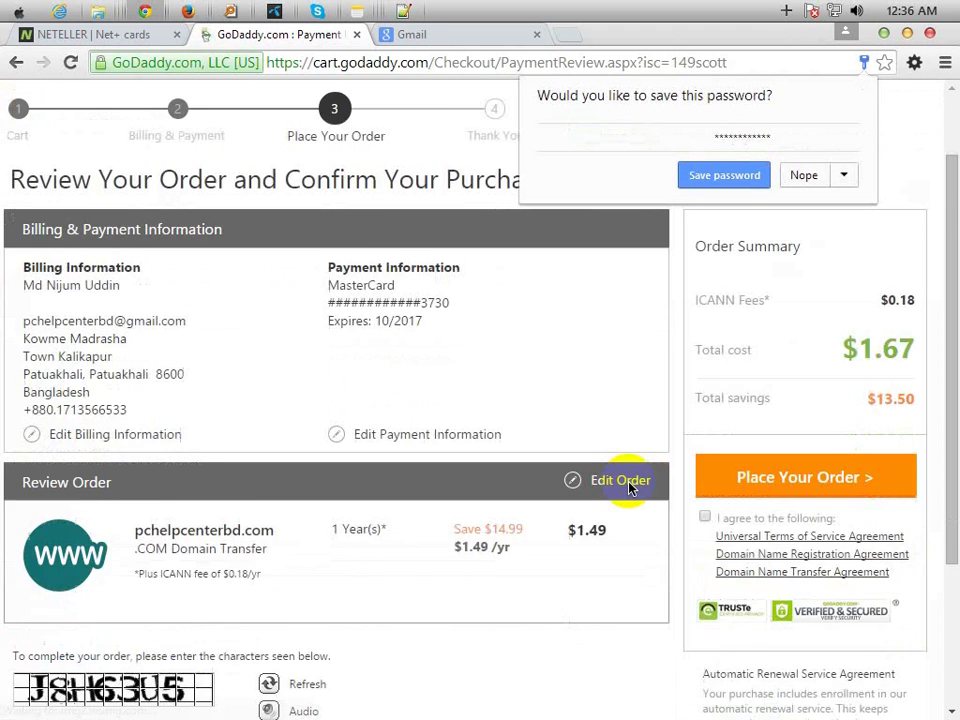
scroll(625, 489, up, 2)
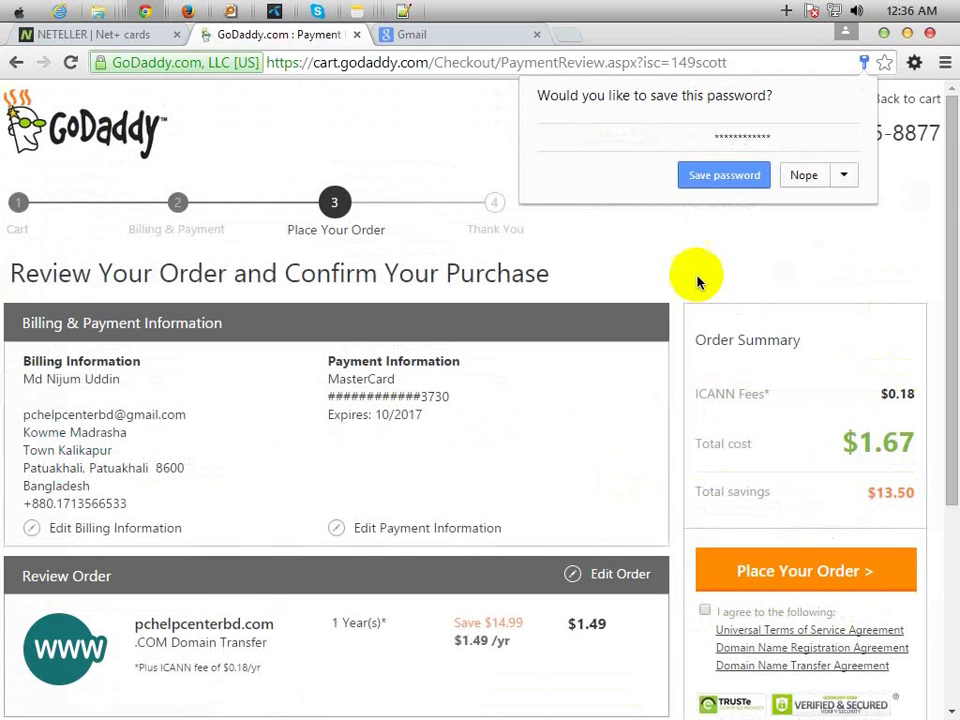
click(707, 180)
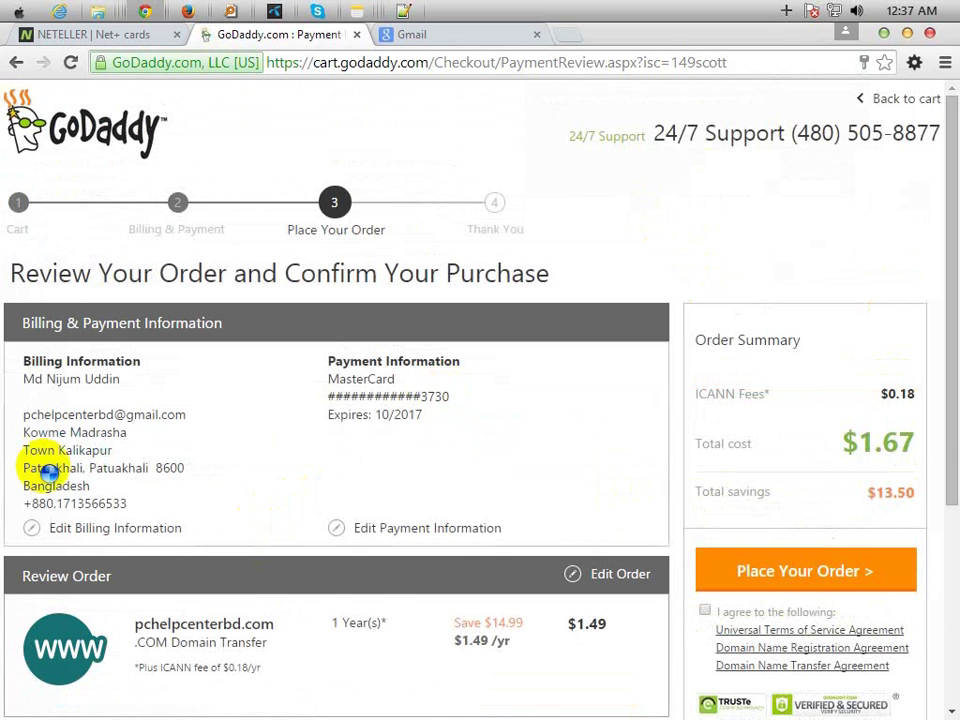
key(Print)
drag(203, 446, 206, 454)
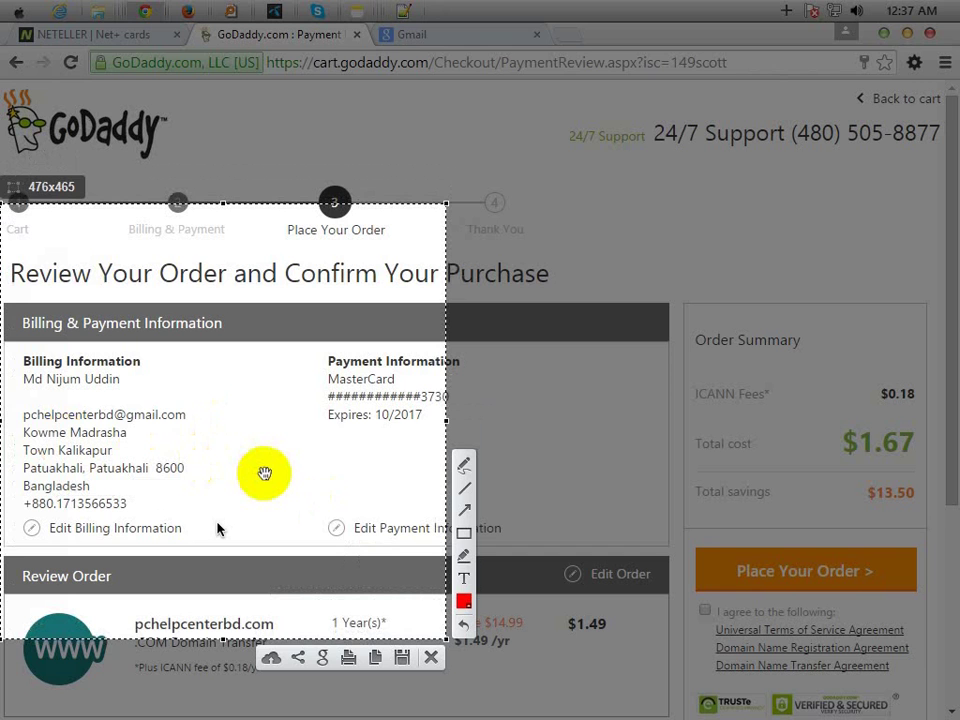
key(ctrl+c)
- Enter captcha J8H63U, accept the agreements, and place the pchelpcenterbd.com transfer order
scroll(272, 482, down, 3)
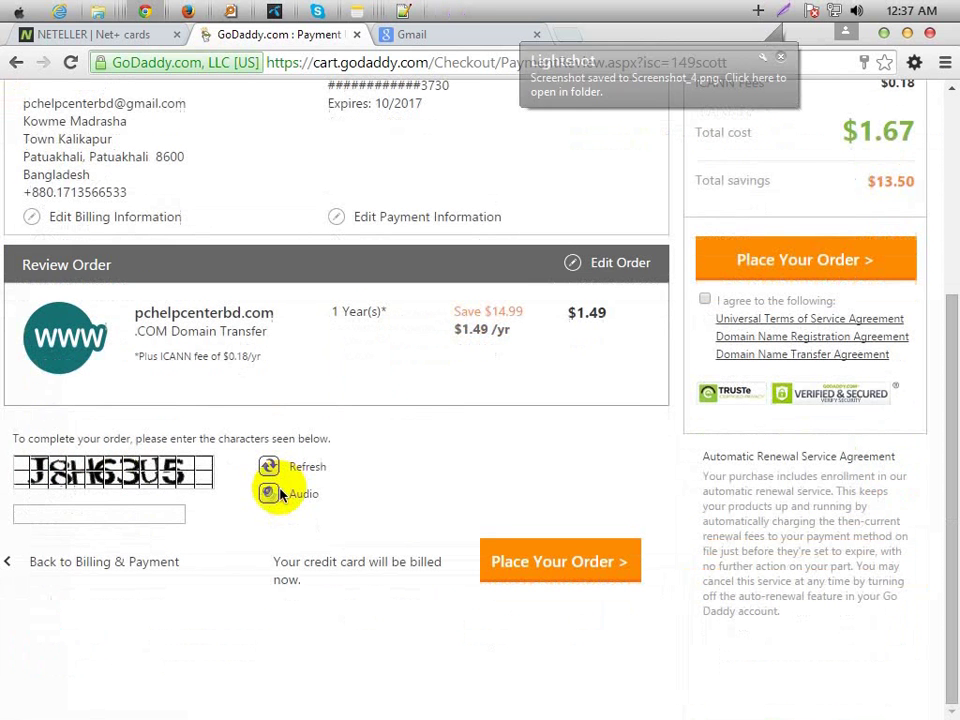
click(100, 512)
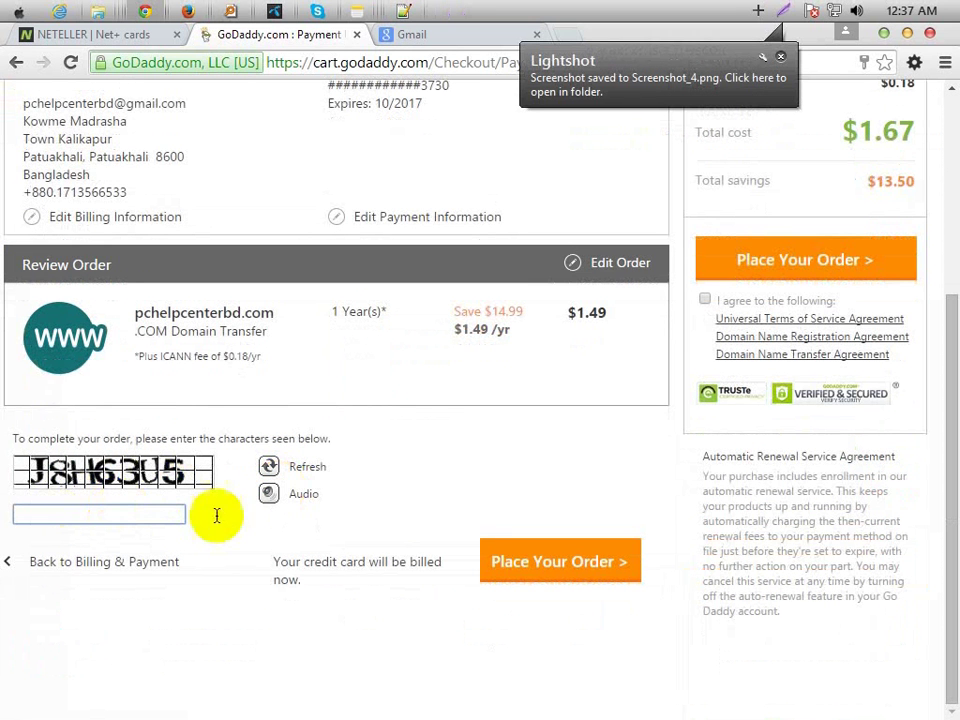
text(J)
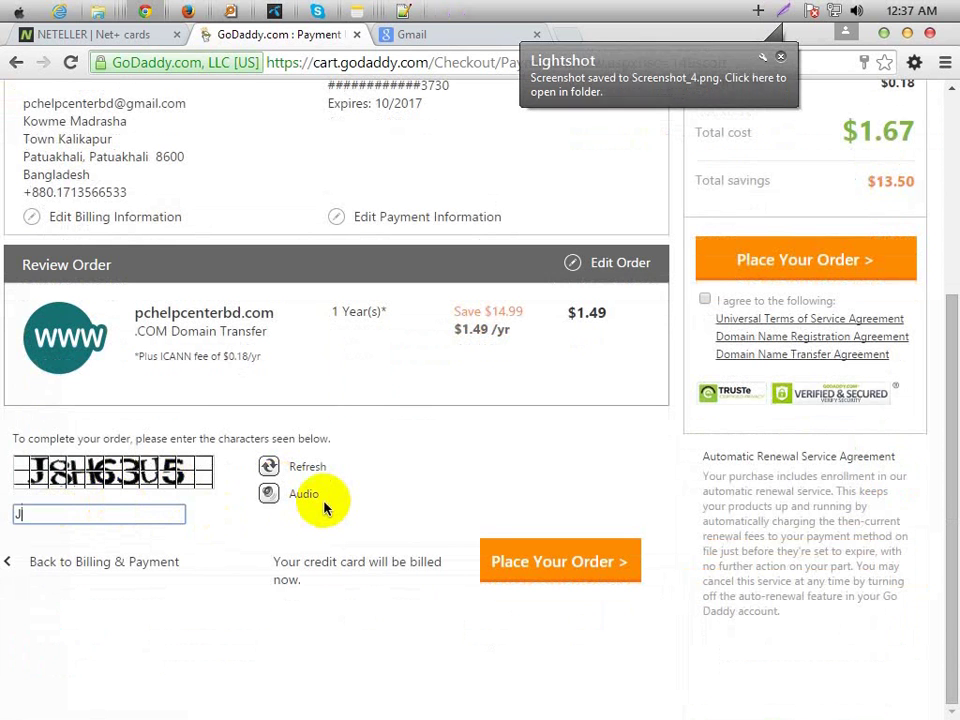
text(8H)
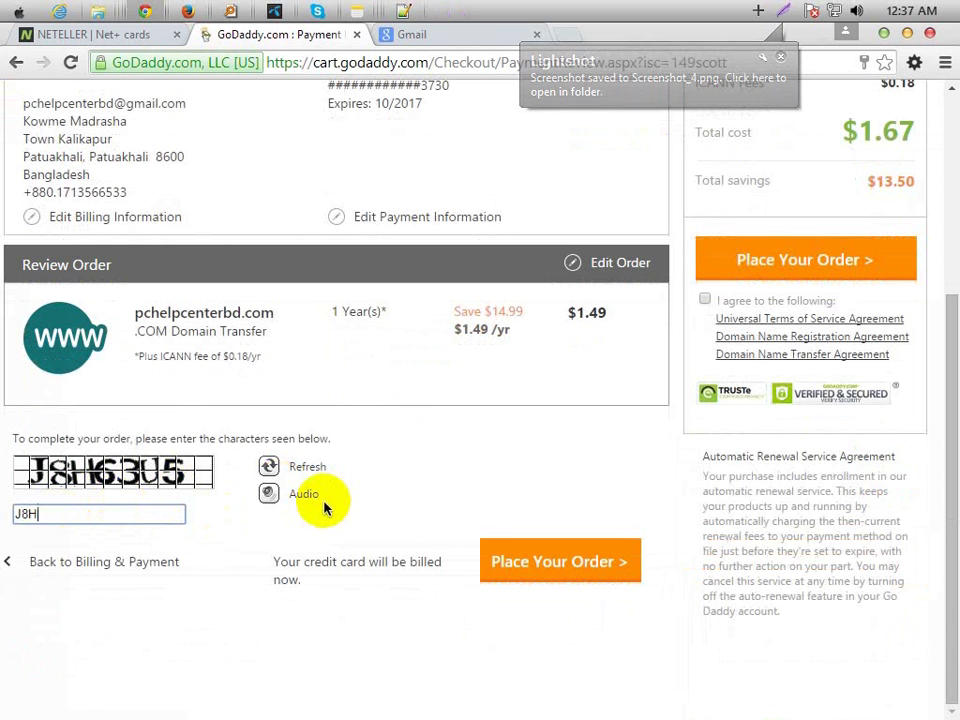
text(63U5)
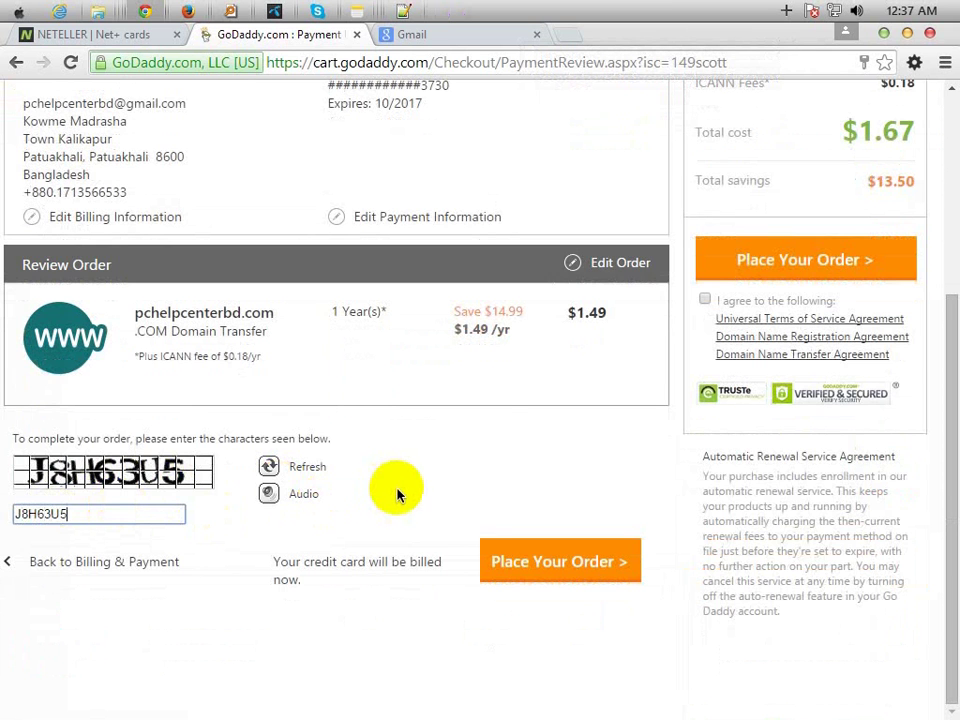
scroll(396, 493, up, 2)
click(704, 395)
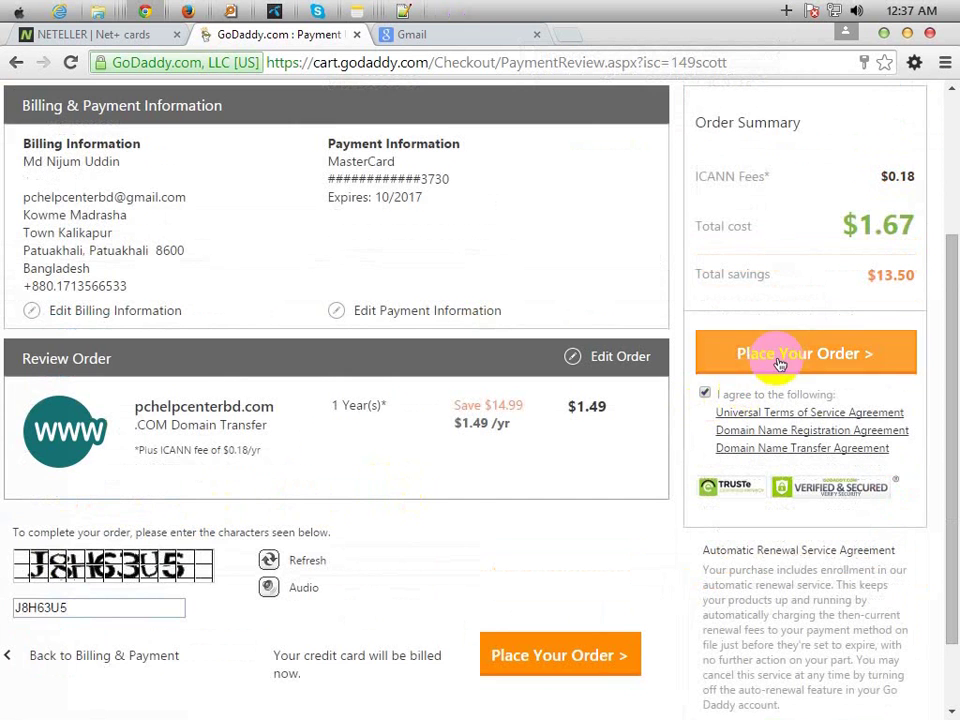
scroll(733, 390, up, 2)
click(793, 448)
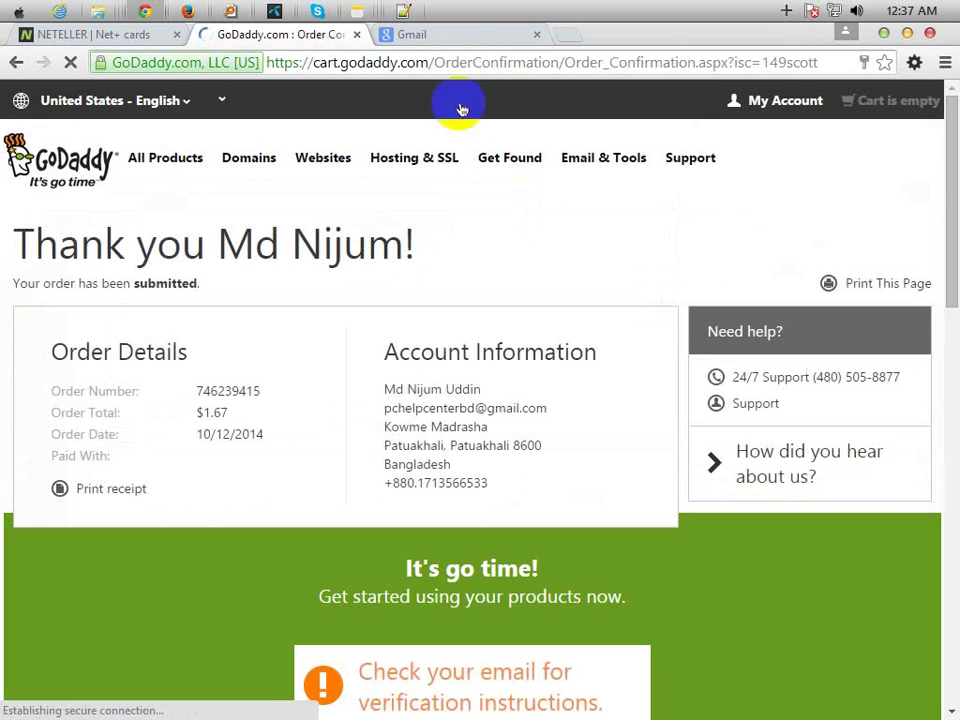
- Switch to the Gmail tab showing the Google sign-in page
click(455, 38)
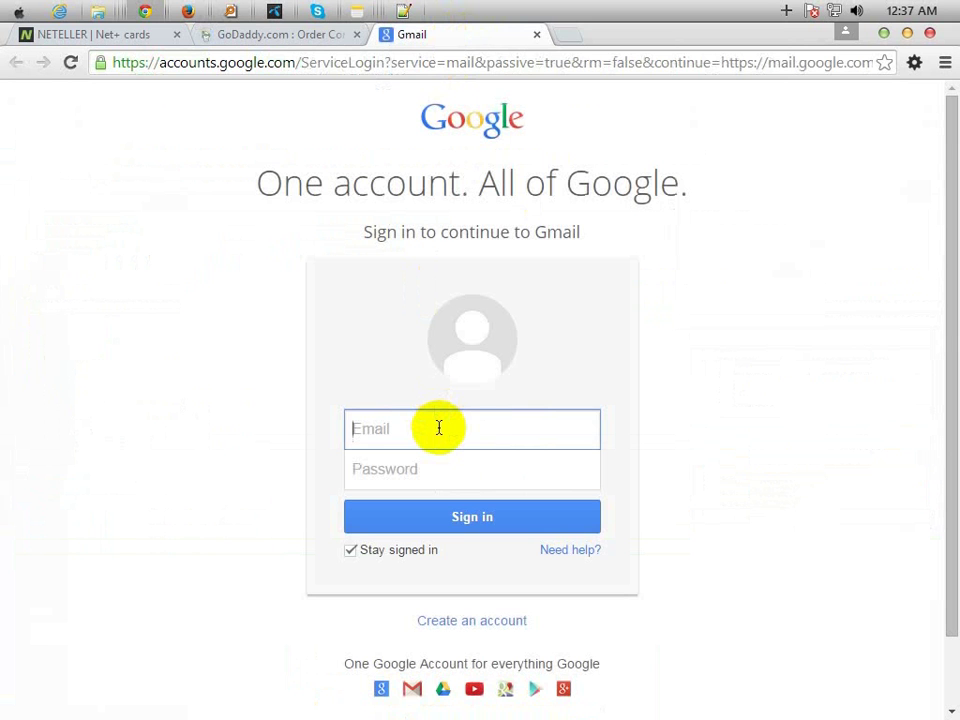
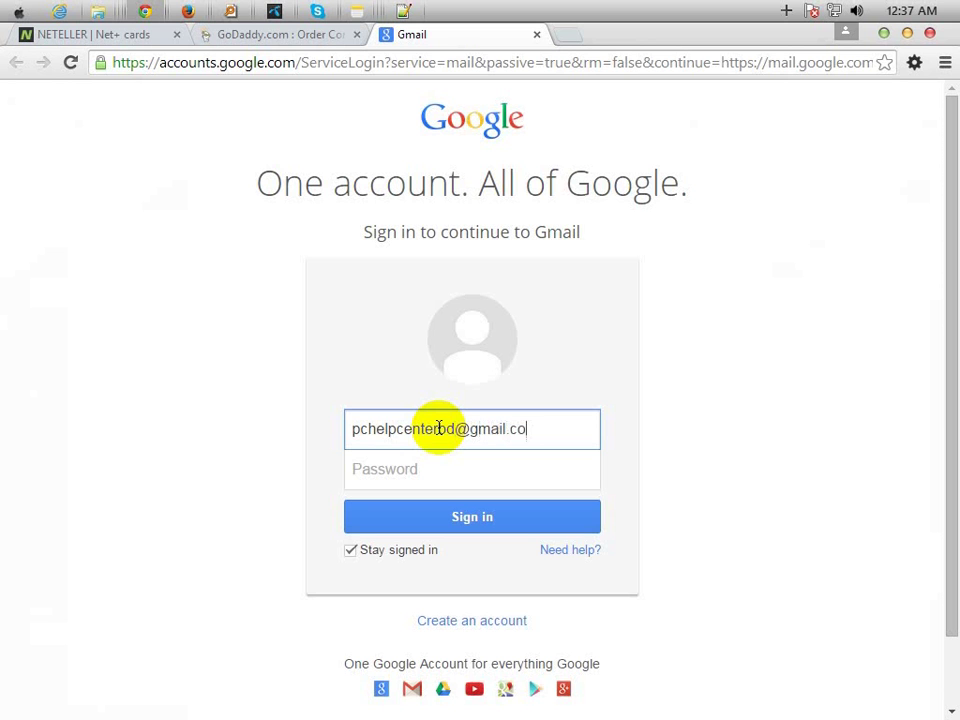
- Sign in with the account e-mail and password, dismiss the save-password prompt, and open Grameenphone Internet
key(Tab)
text(•)
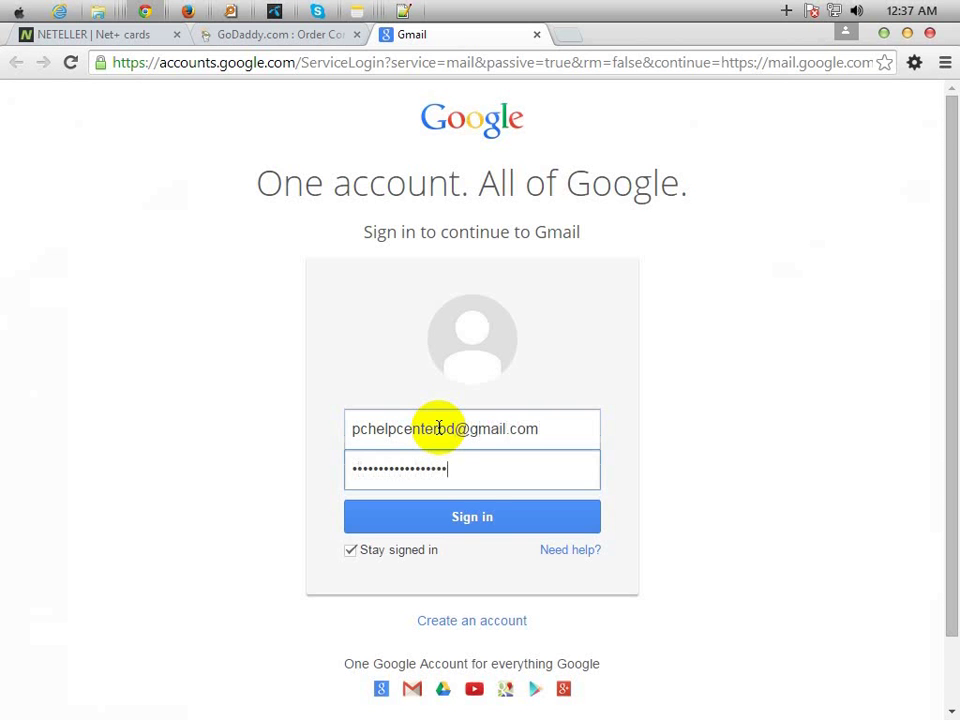
click(454, 516)
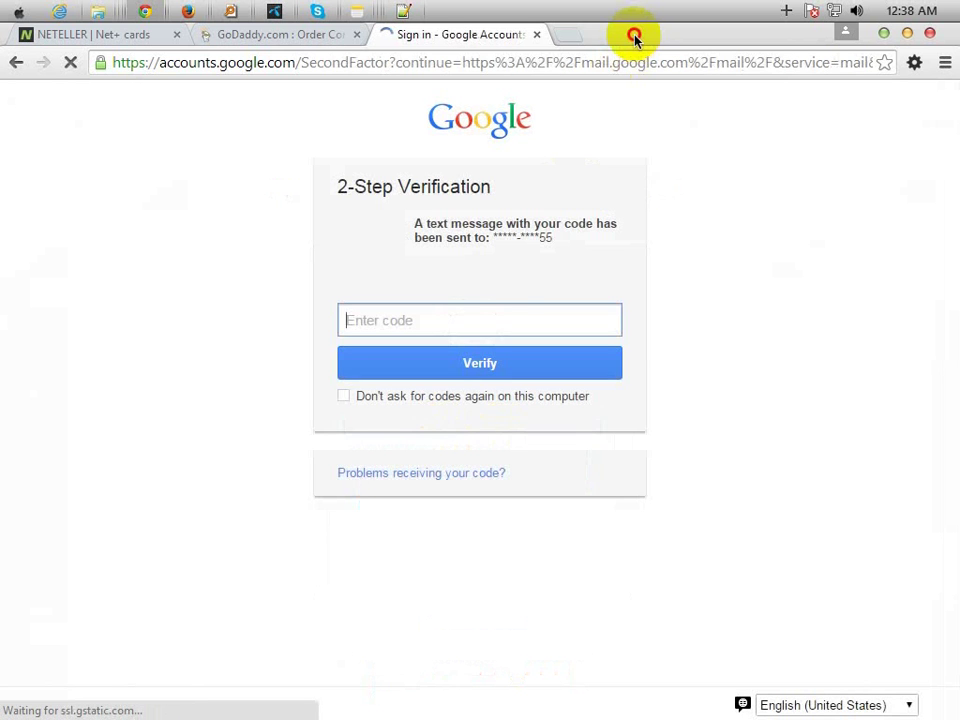
click(500, 312)
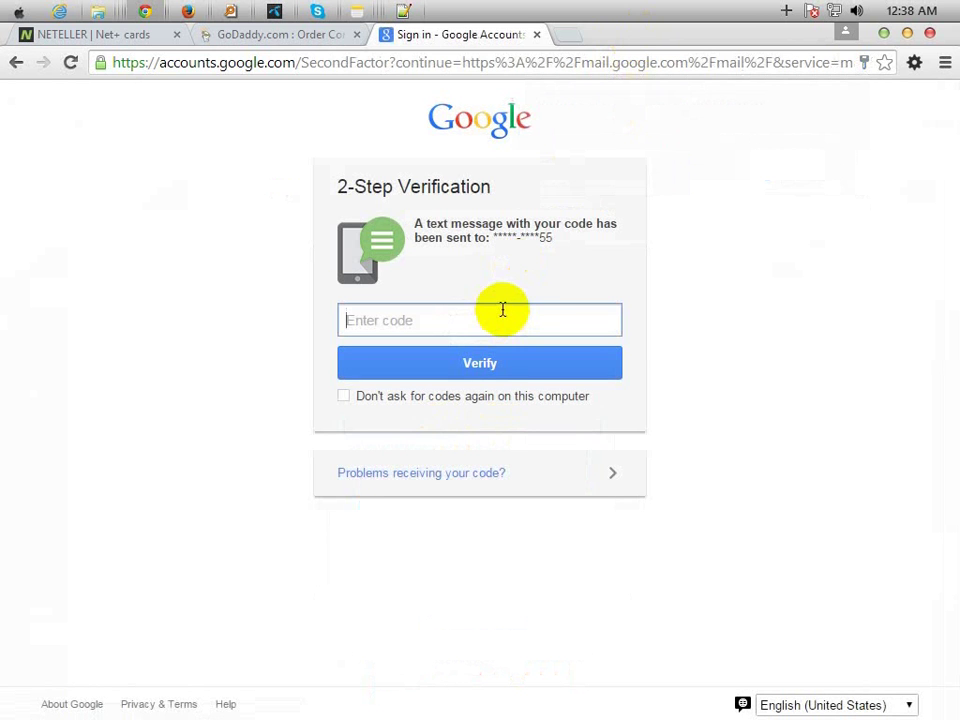
click(275, 14)
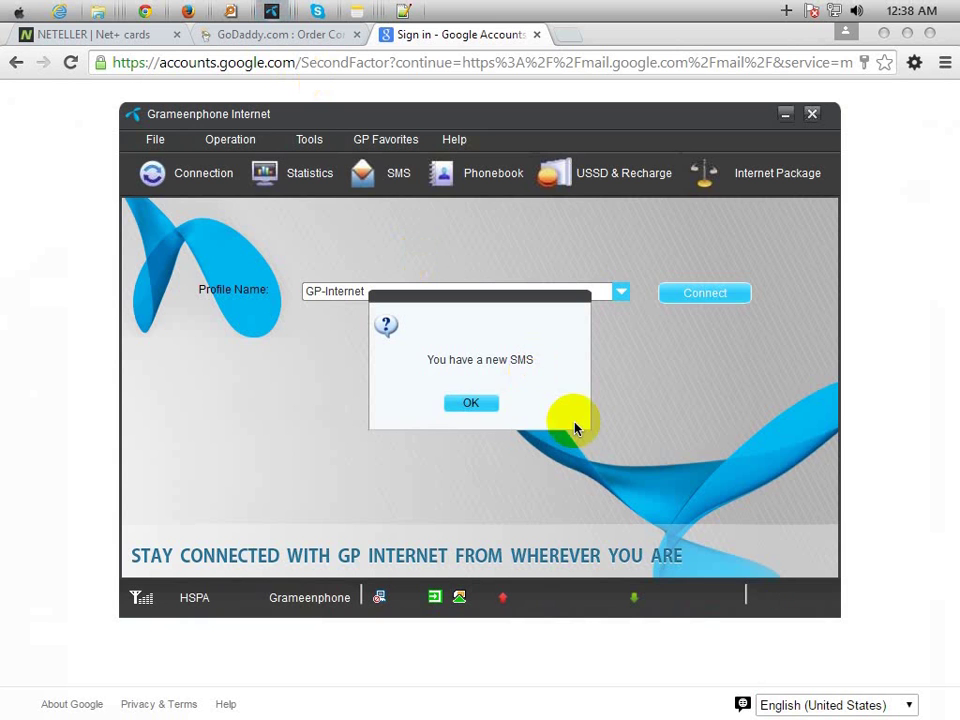
- Copy the Google verification code from the newest SMS in the inbox, then minimize the app
click(445, 403)
click(773, 596)
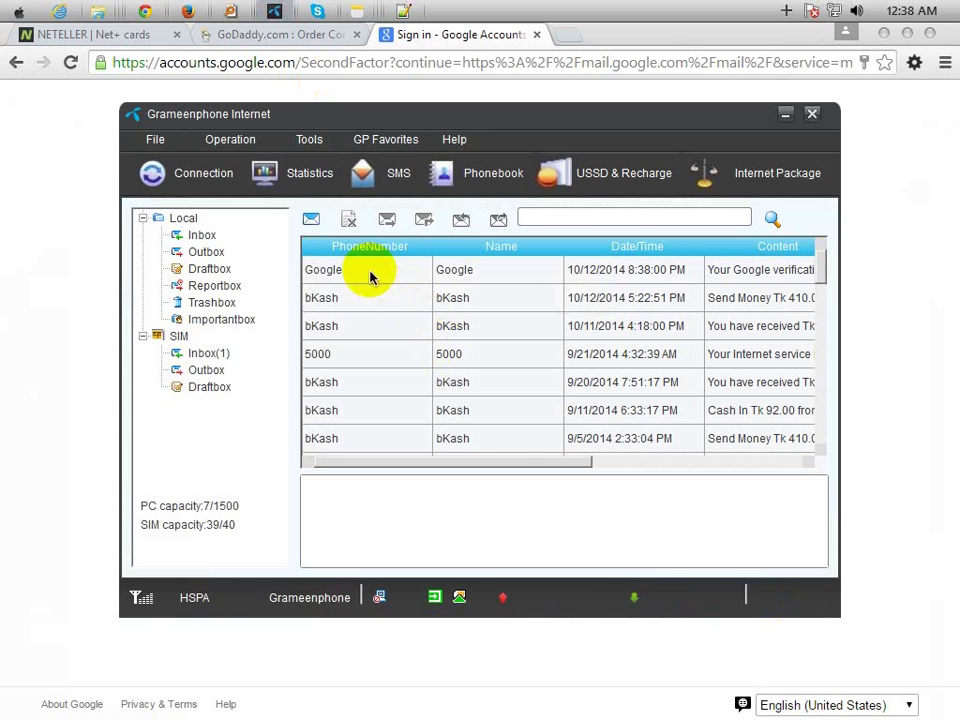
click(369, 269)
double_click(492, 486)
right_click(497, 487)
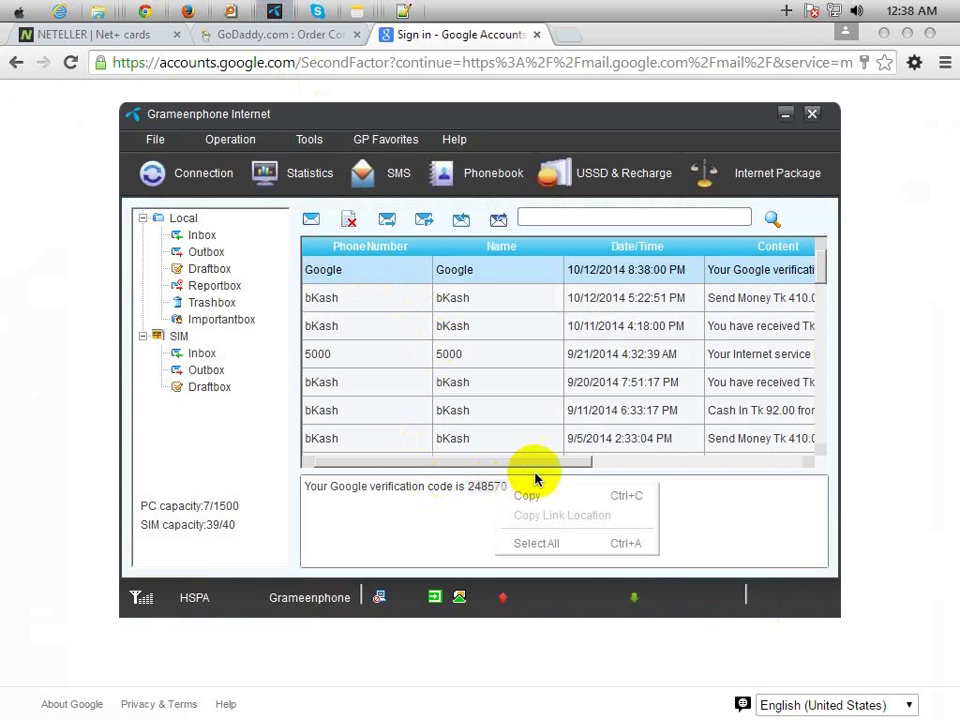
click(549, 497)
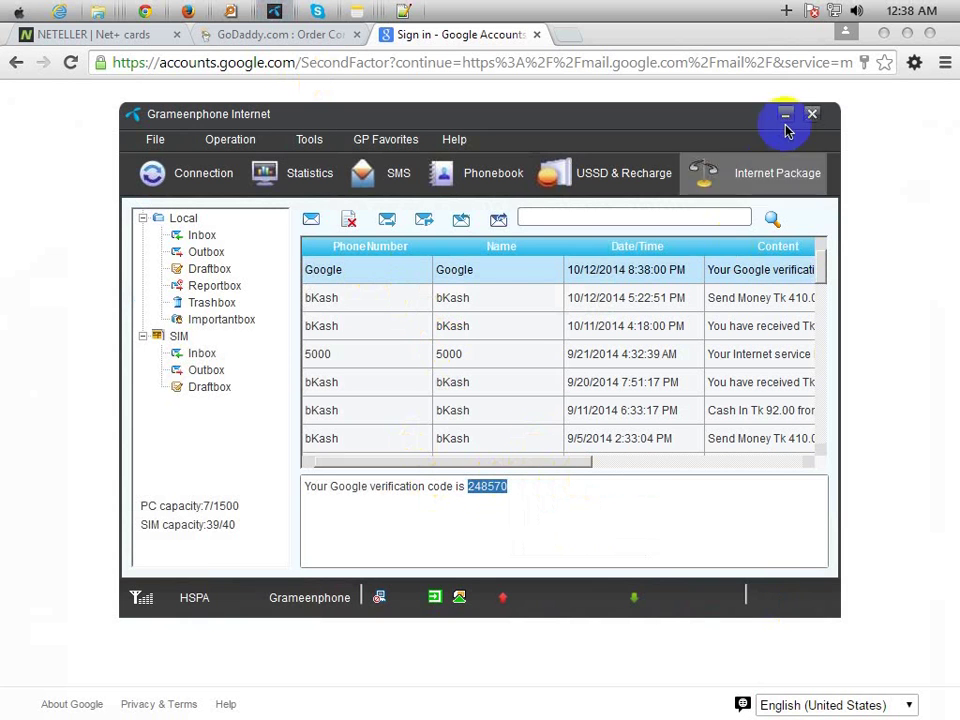
click(785, 115)
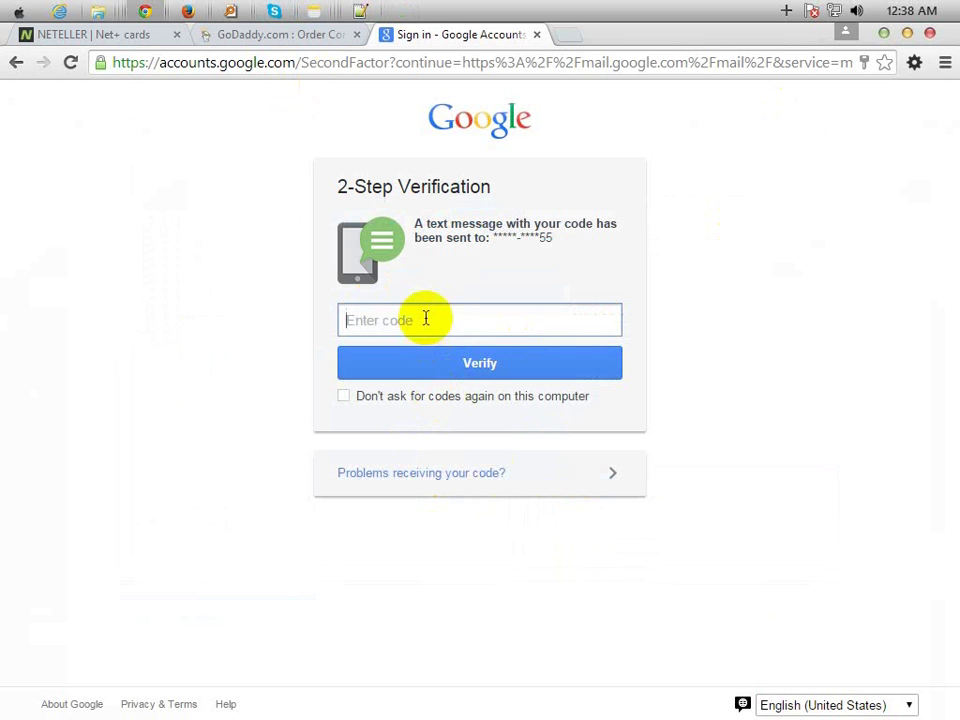
- Paste and submit the verification code, then review GoDaddy's check-your-email notice and return to Gmail
key(ctrl+v)
click(426, 370)
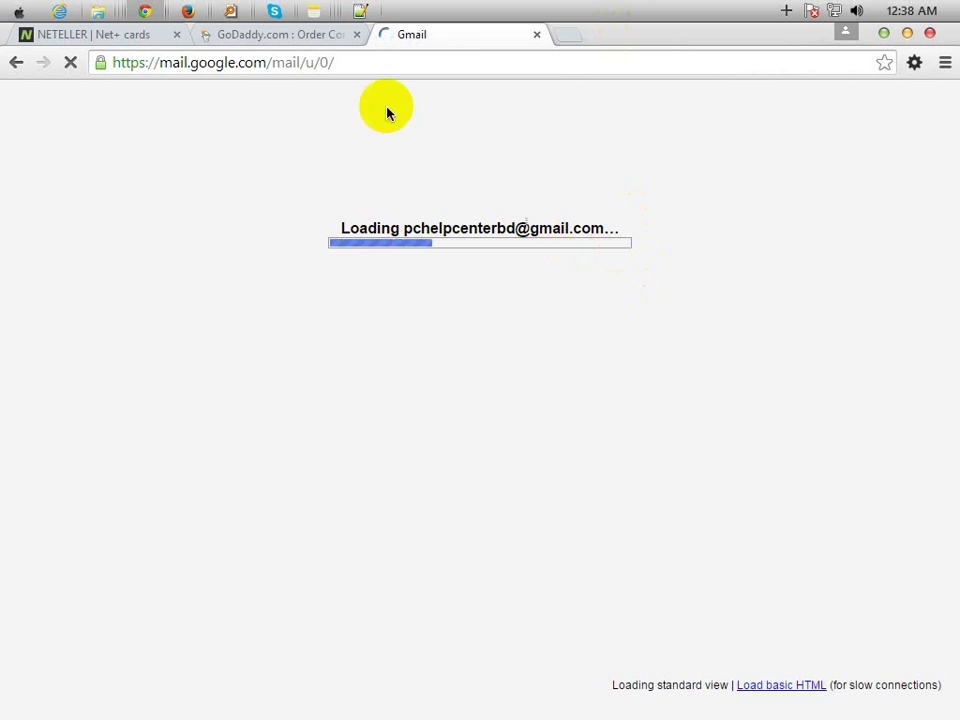
click(287, 38)
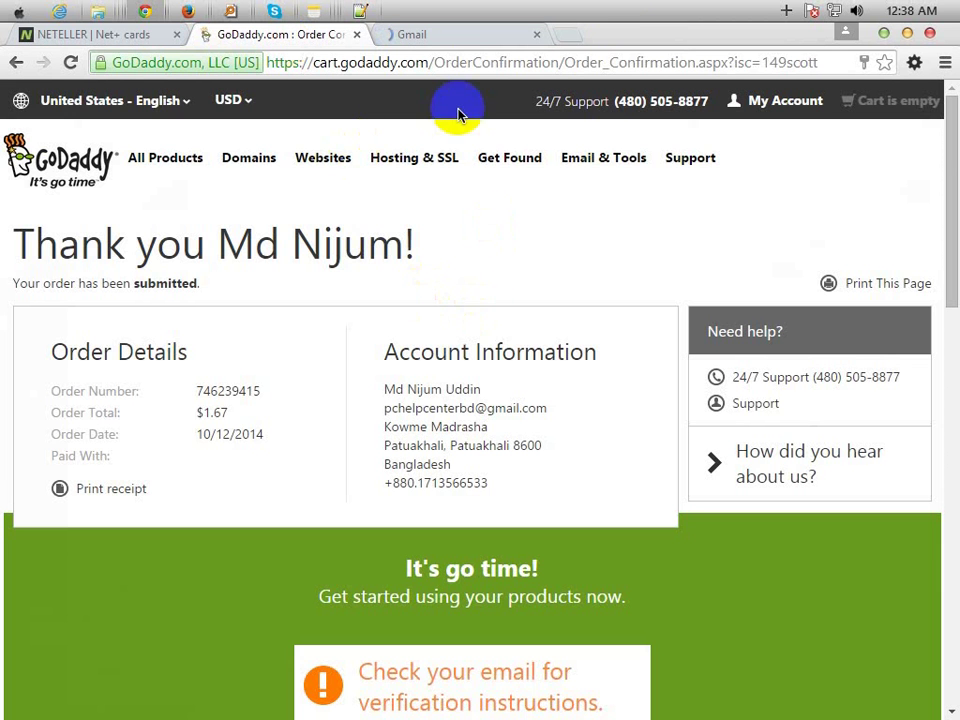
scroll(459, 490, down, 2)
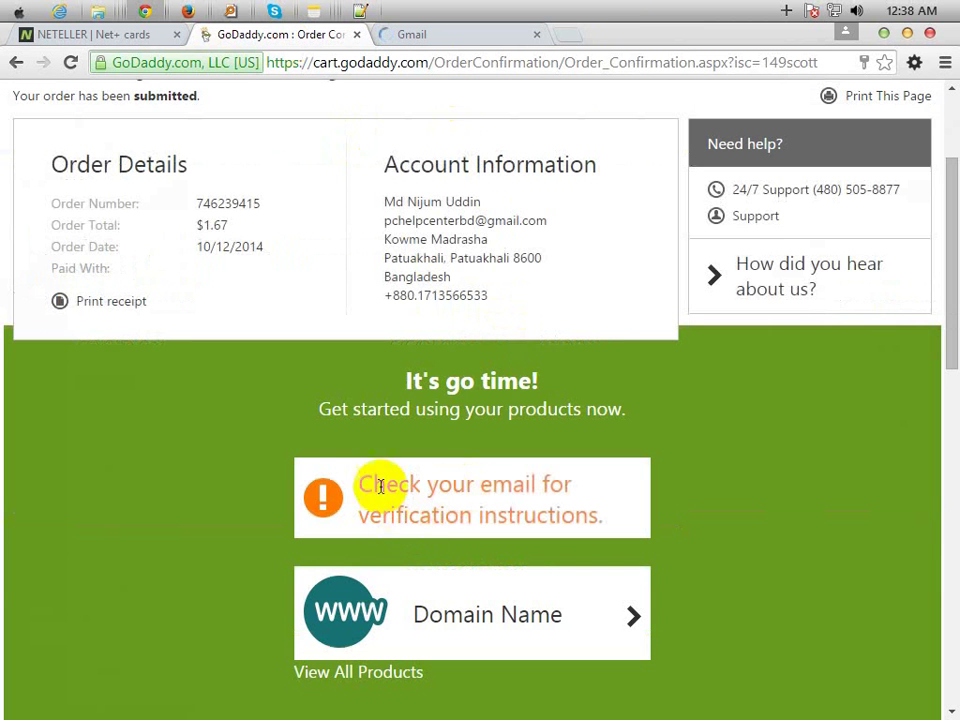
drag(373, 489, 510, 514)
click(450, 158)
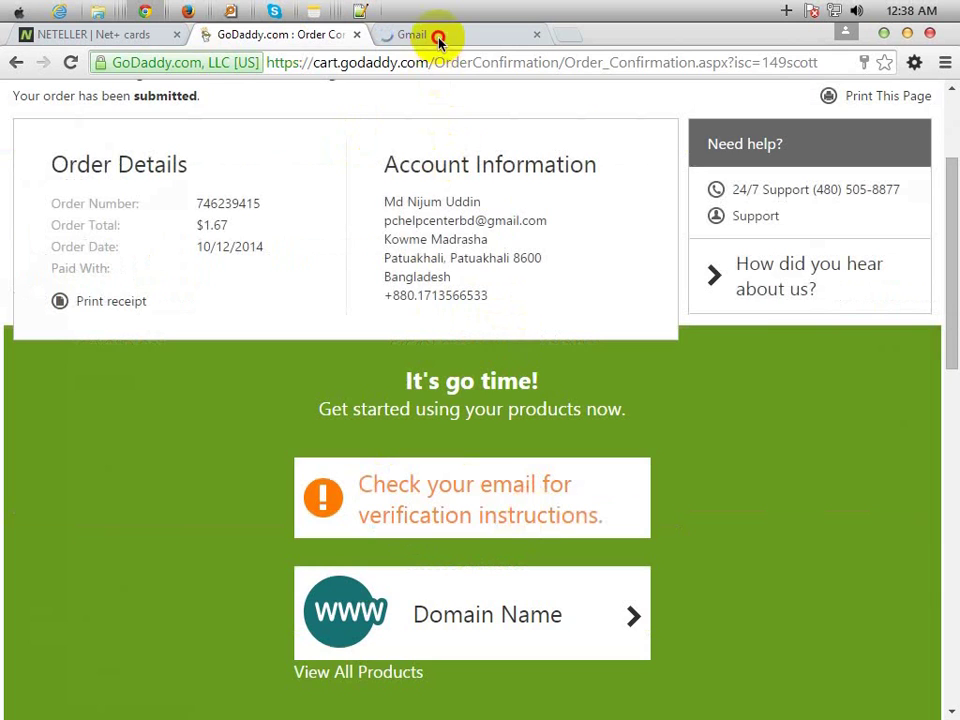
click(438, 38)
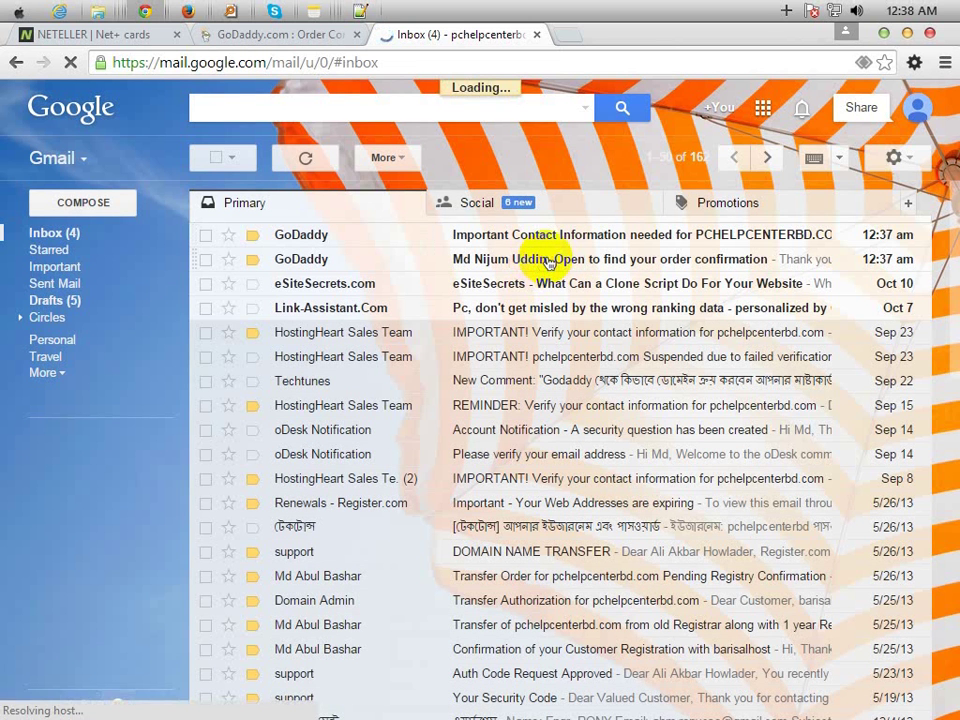
- Read GoDaddy's order confirmation email for the $1.67 .COM transfer, then go back to Inbox
click(548, 262)
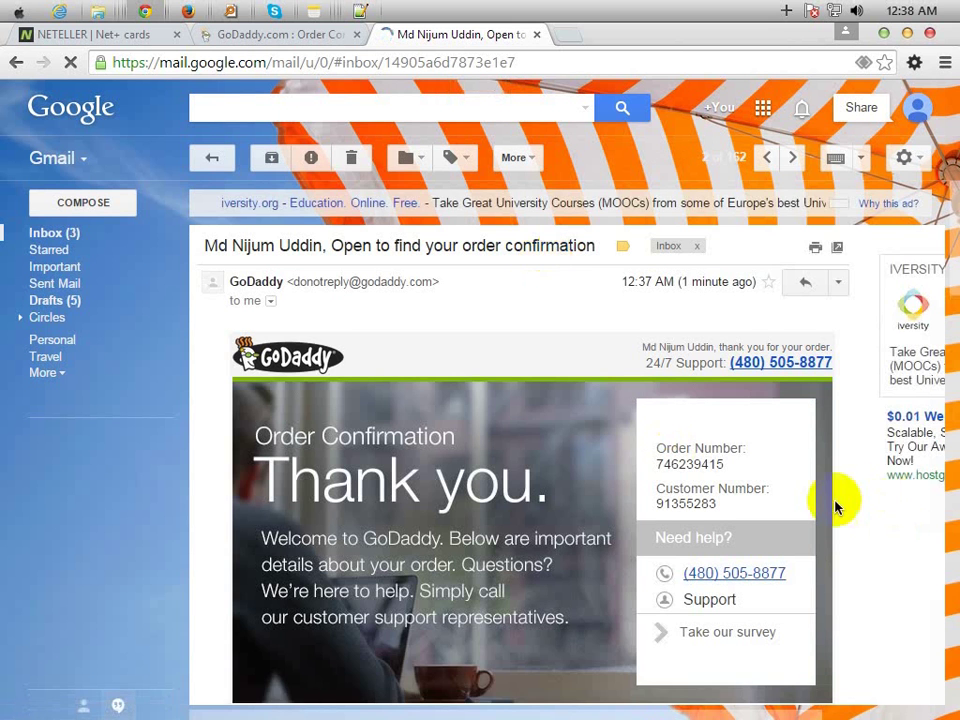
scroll(806, 508, down, 2)
scroll(806, 508, down, 5)
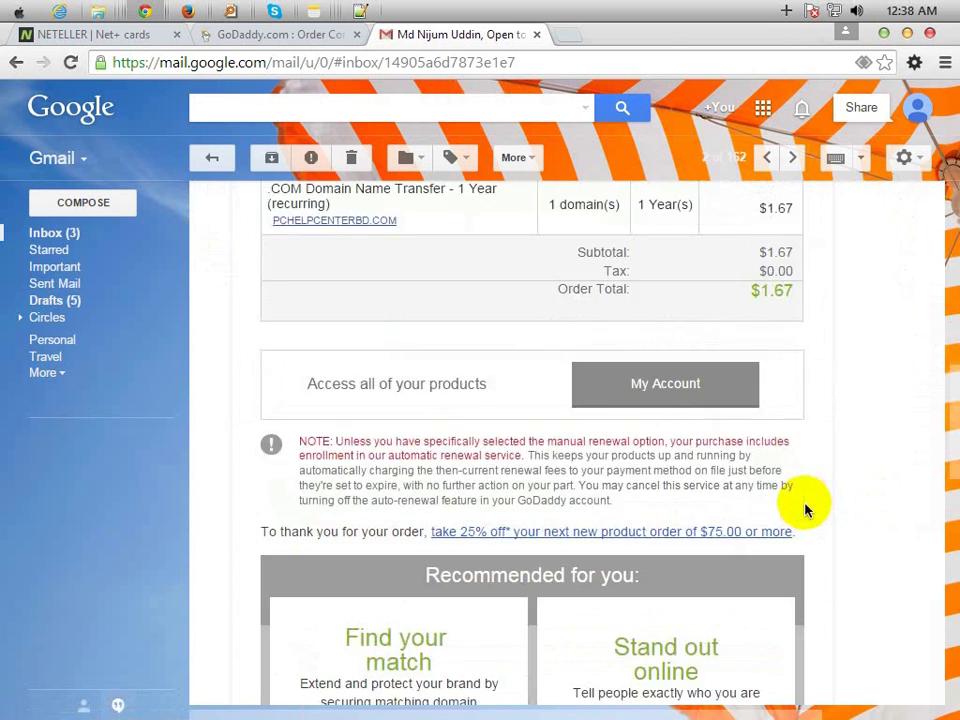
scroll(806, 510, down, 3)
scroll(381, 346, up, 7)
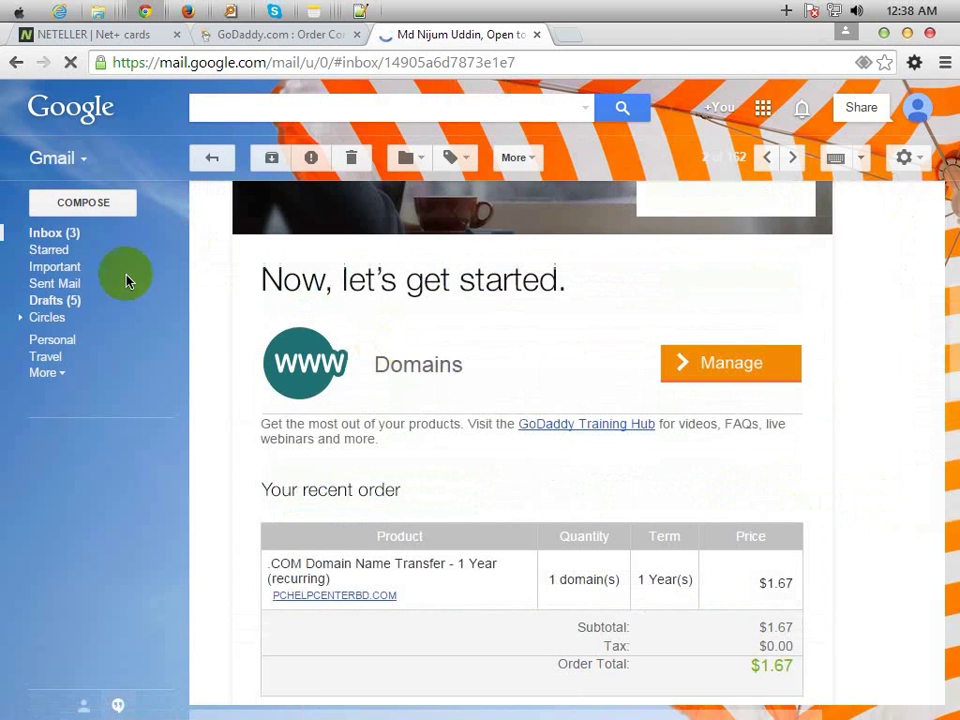
click(62, 232)
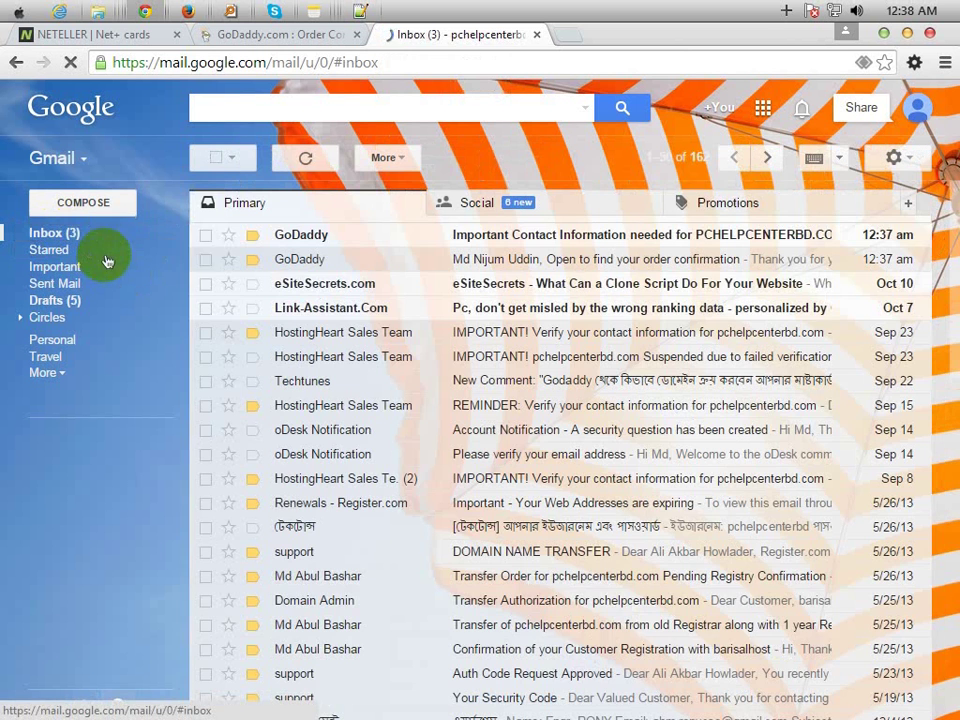
- Read the 'Important Contact Information needed' email's restart steps and open its Account Manager link in a new tab
click(540, 238)
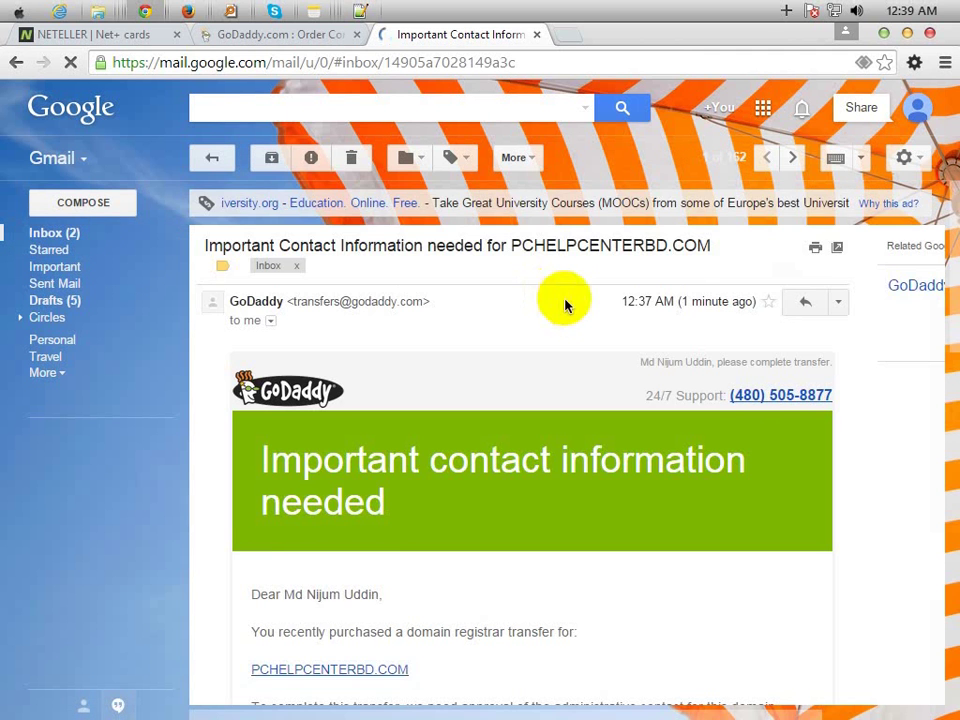
scroll(573, 350, down, 1)
scroll(573, 346, down, 1)
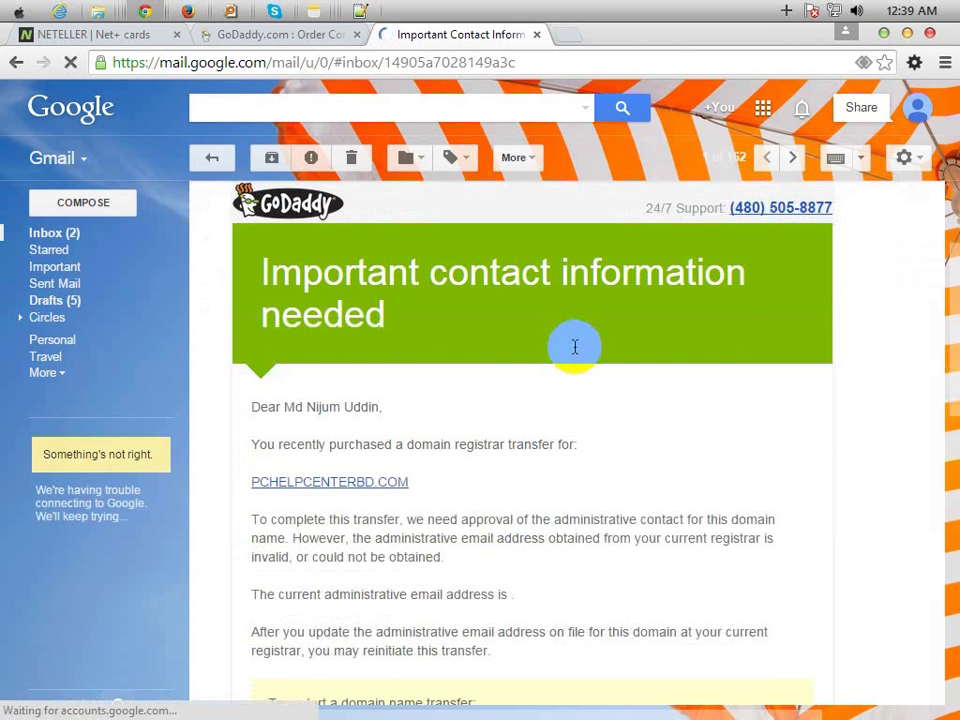
scroll(568, 354, down, 1)
scroll(568, 390, down, 1)
scroll(567, 396, down, 3)
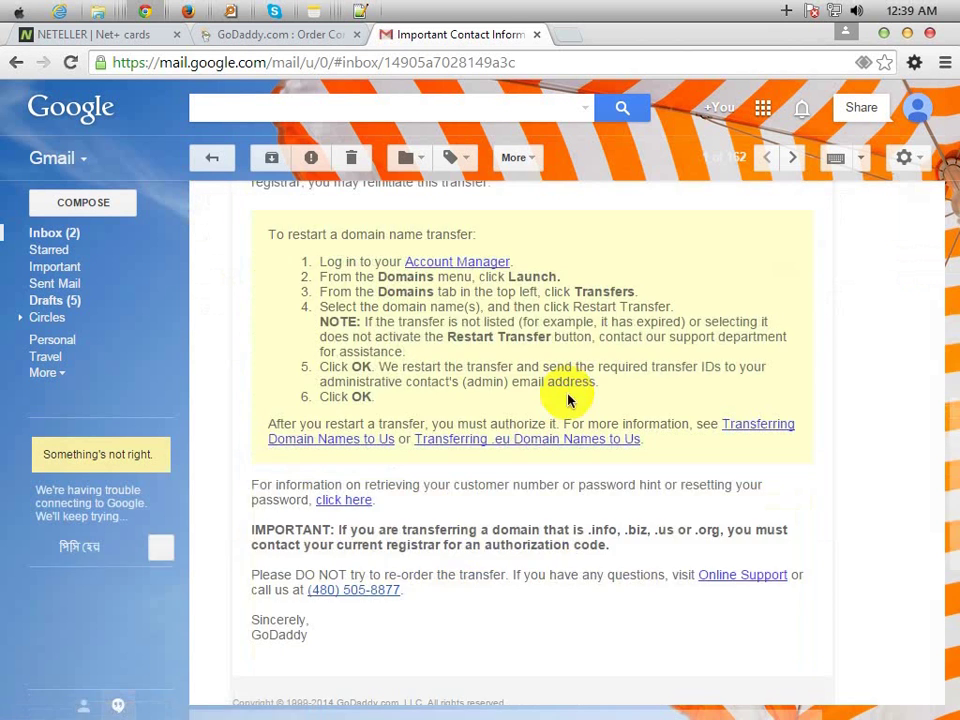
scroll(575, 390, down, 1)
scroll(617, 342, up, 1)
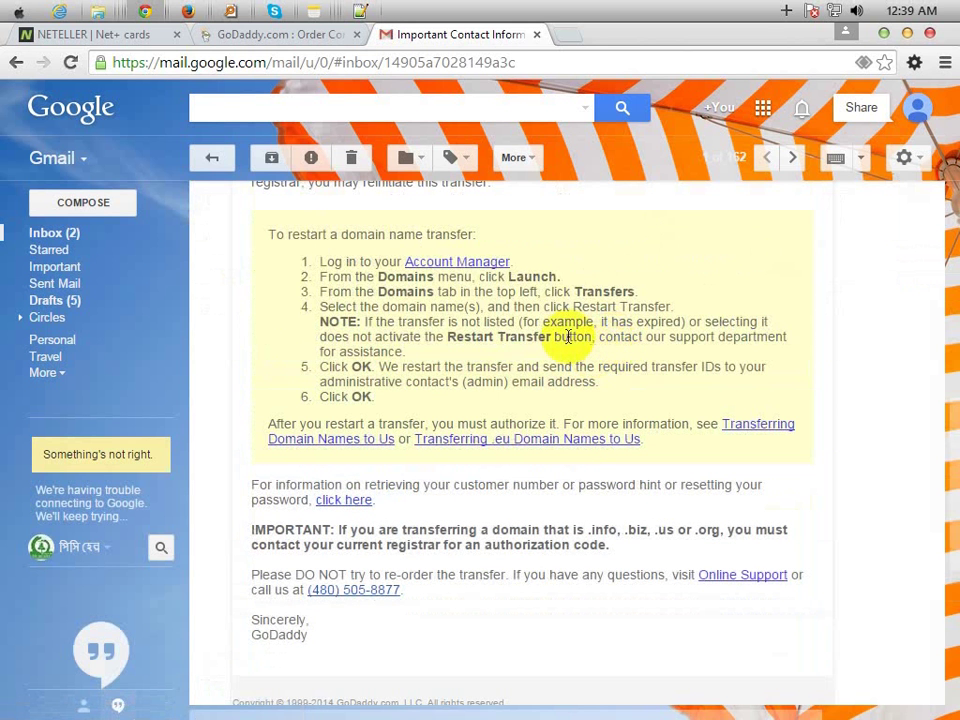
click(456, 263)
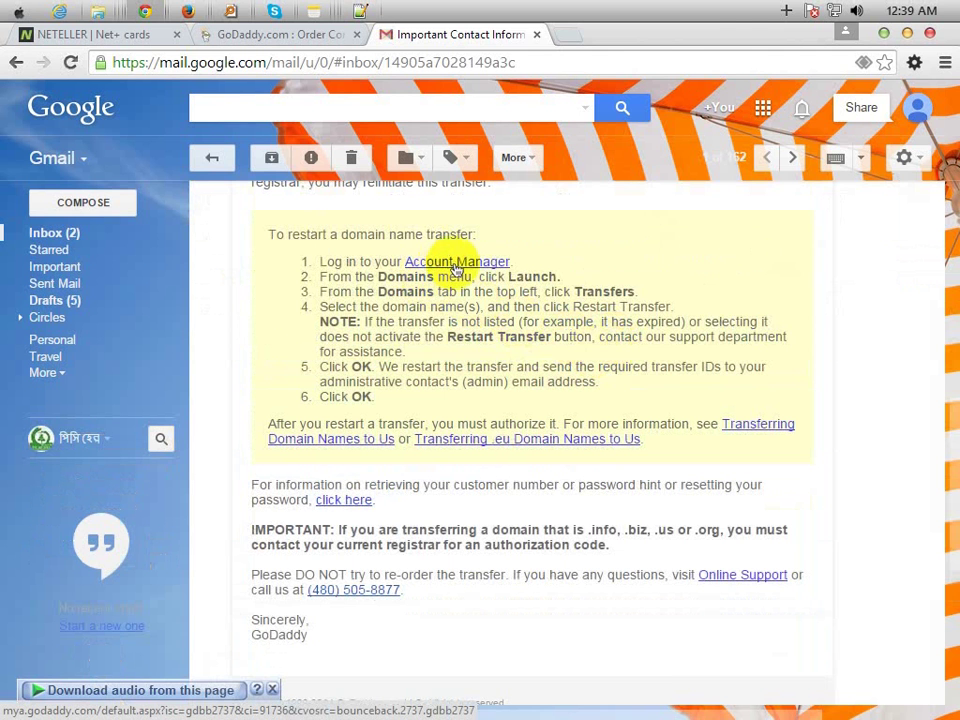
click(455, 265)
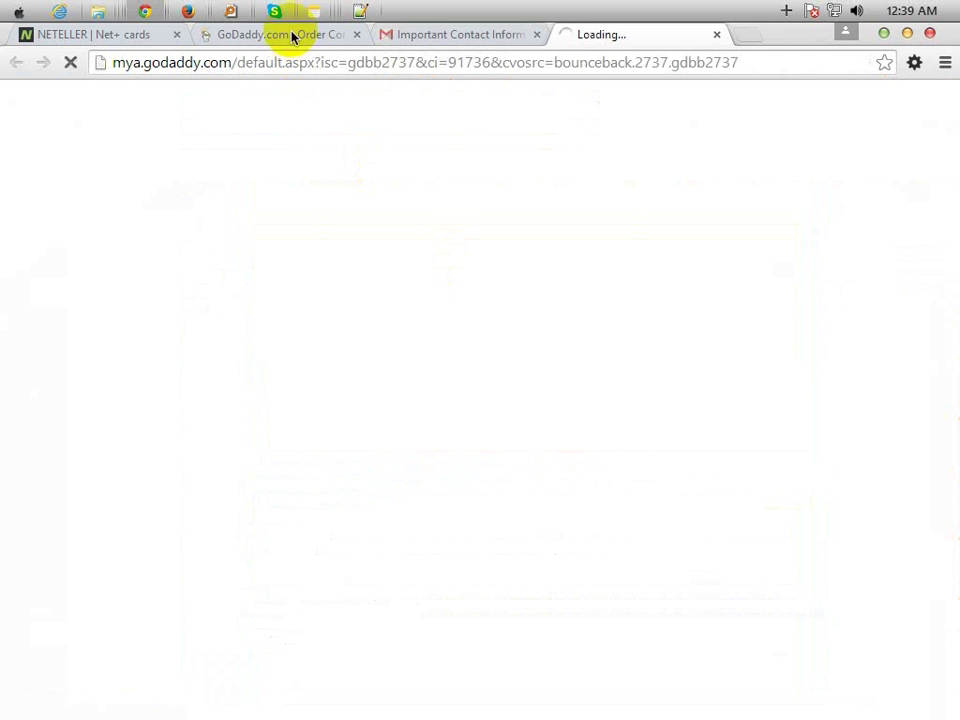
click(300, 35)
- Close the order confirmation tab and answer None of the above to two survey questions
click(357, 35)
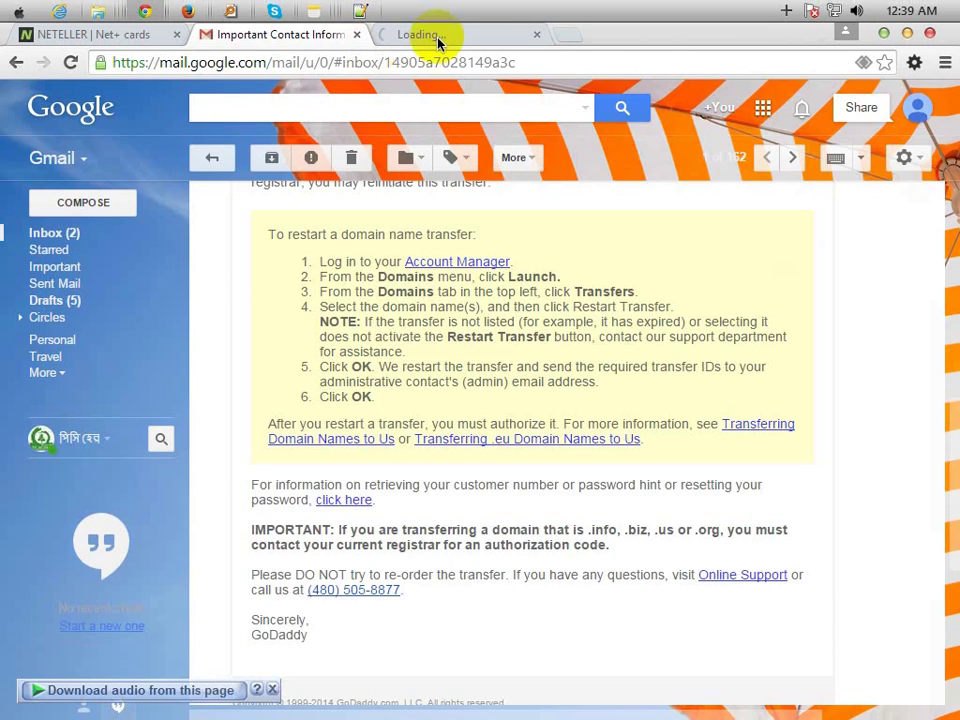
click(438, 36)
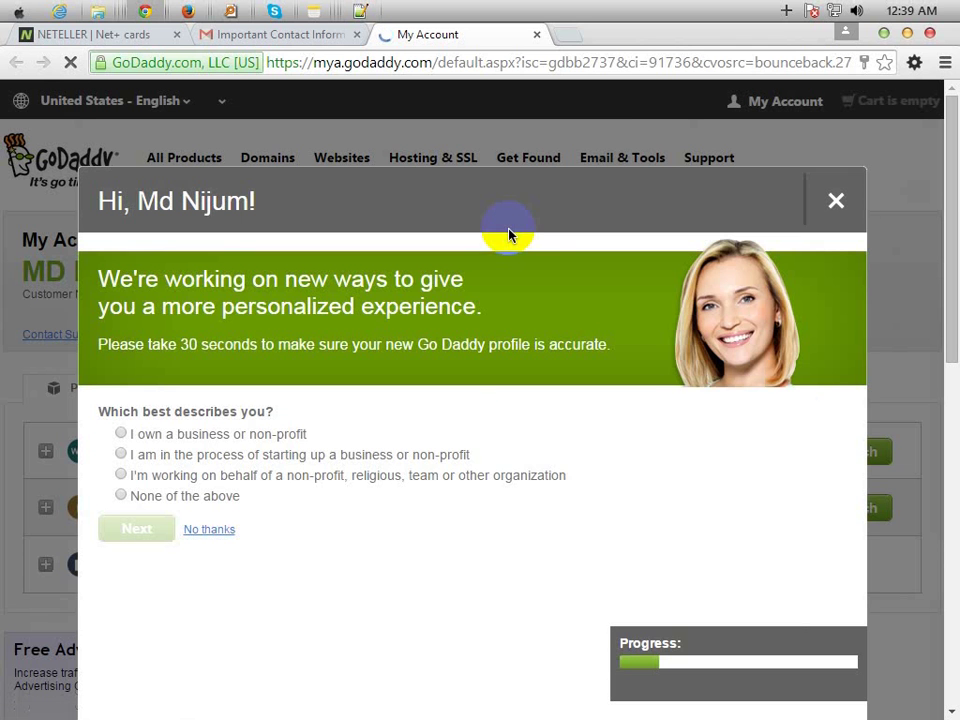
click(121, 495)
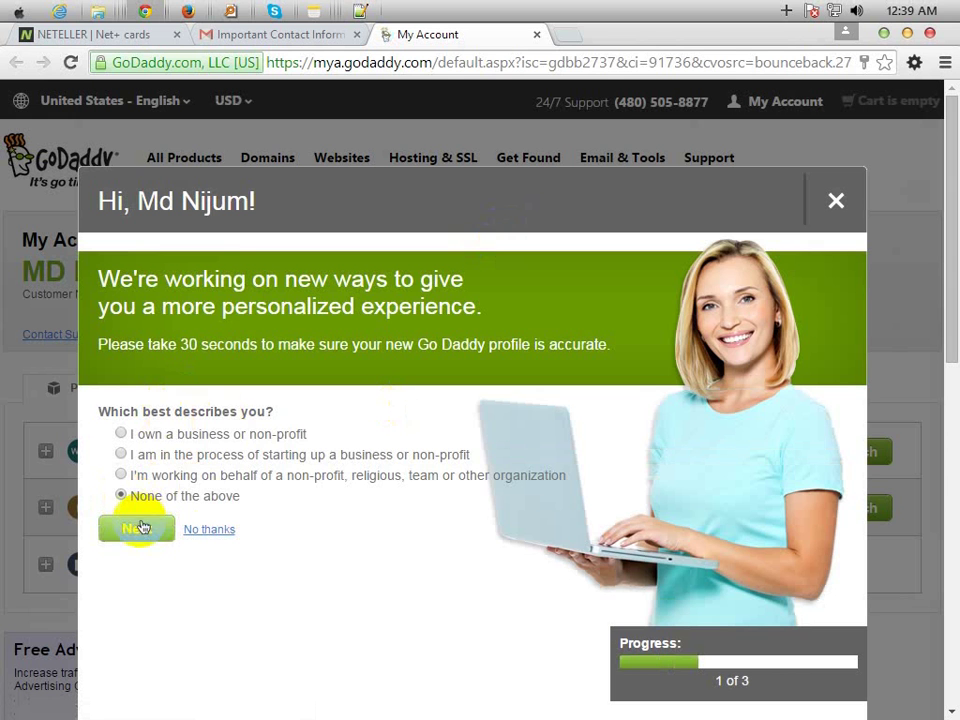
click(137, 527)
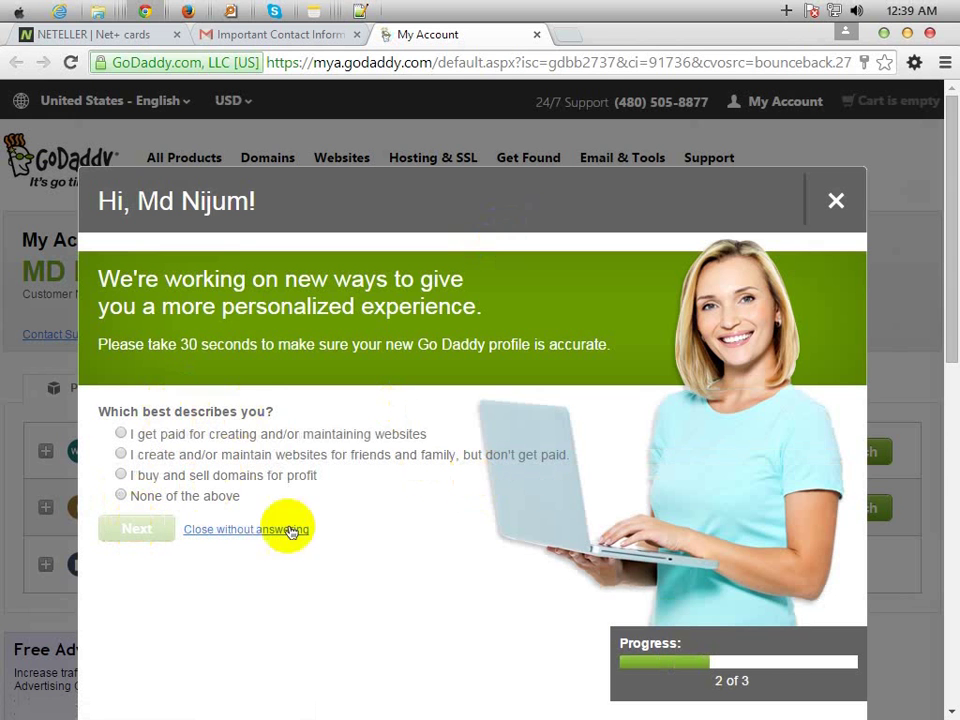
click(121, 495)
click(132, 522)
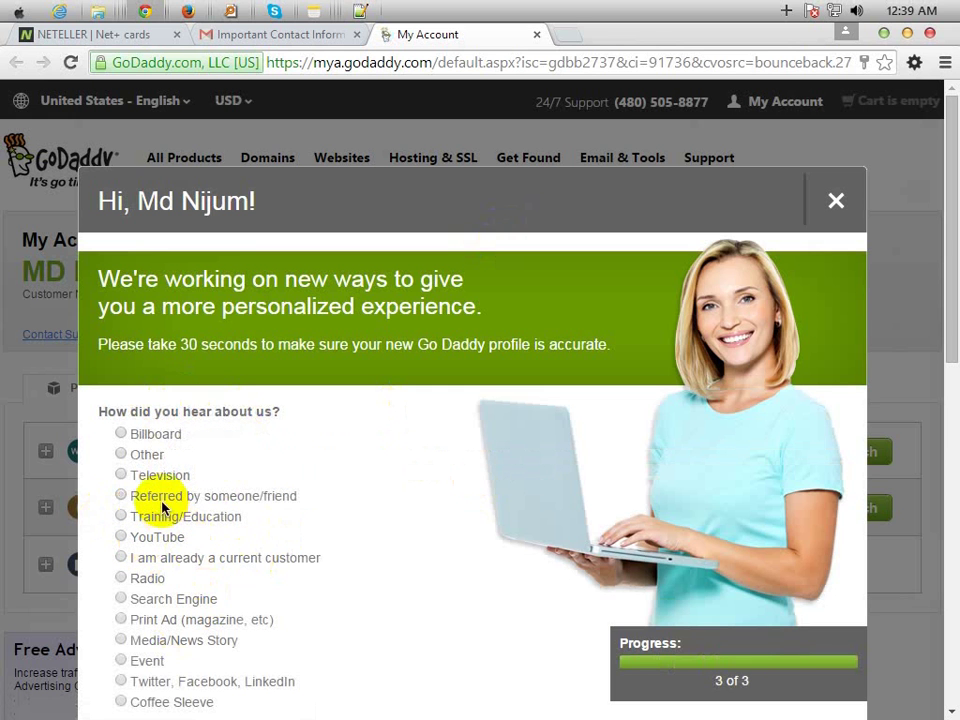
scroll(358, 542, down, 2)
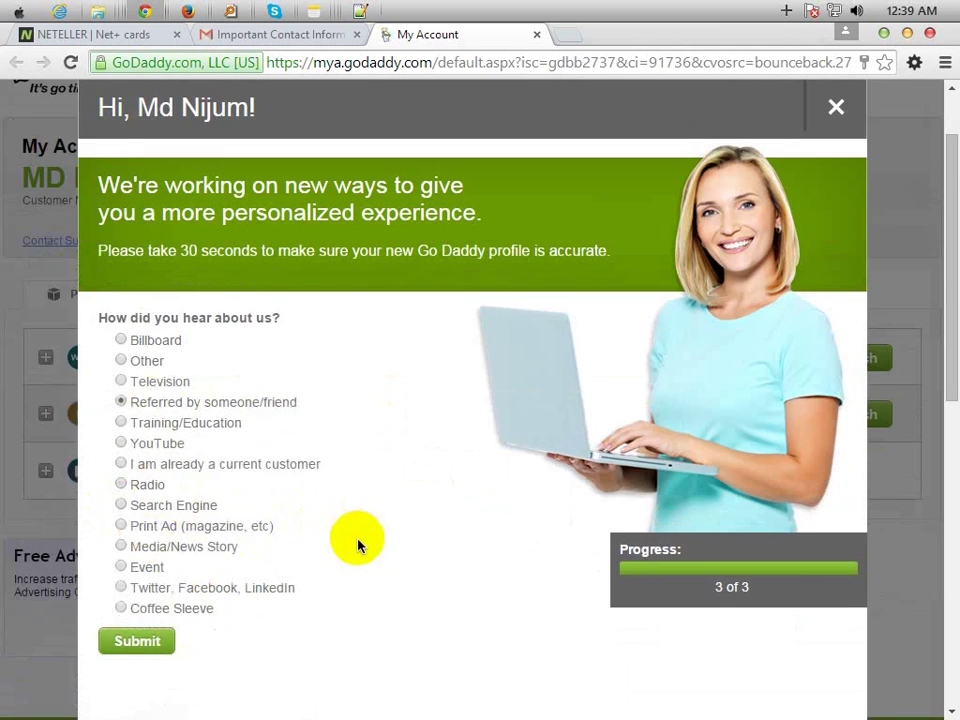
- Submit the survey and open the Transfers list under Domains
click(139, 557)
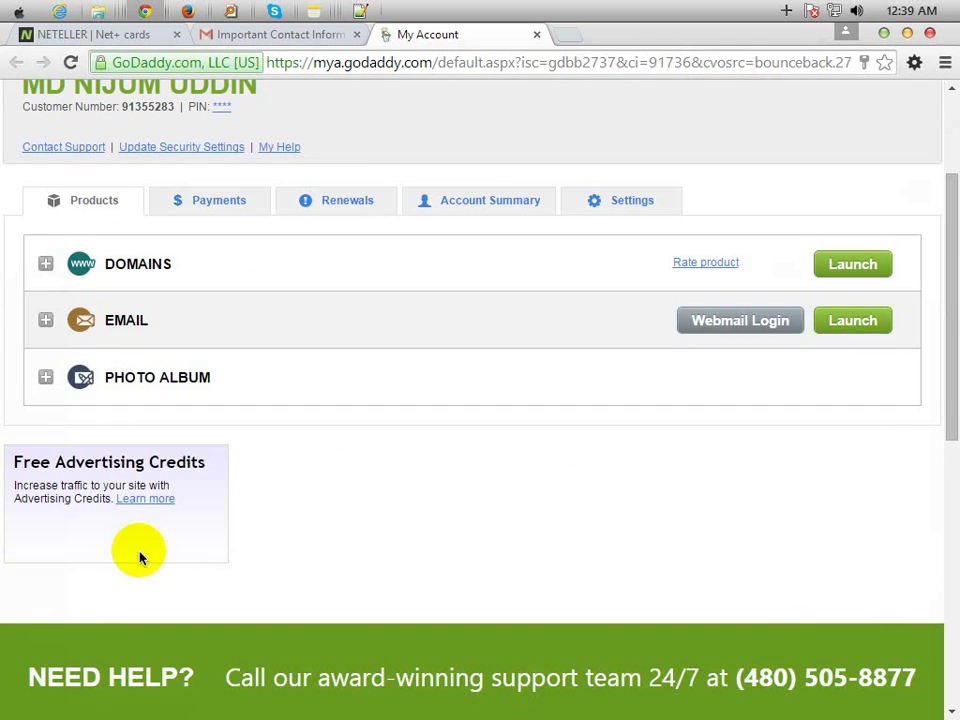
scroll(497, 533, up, 3)
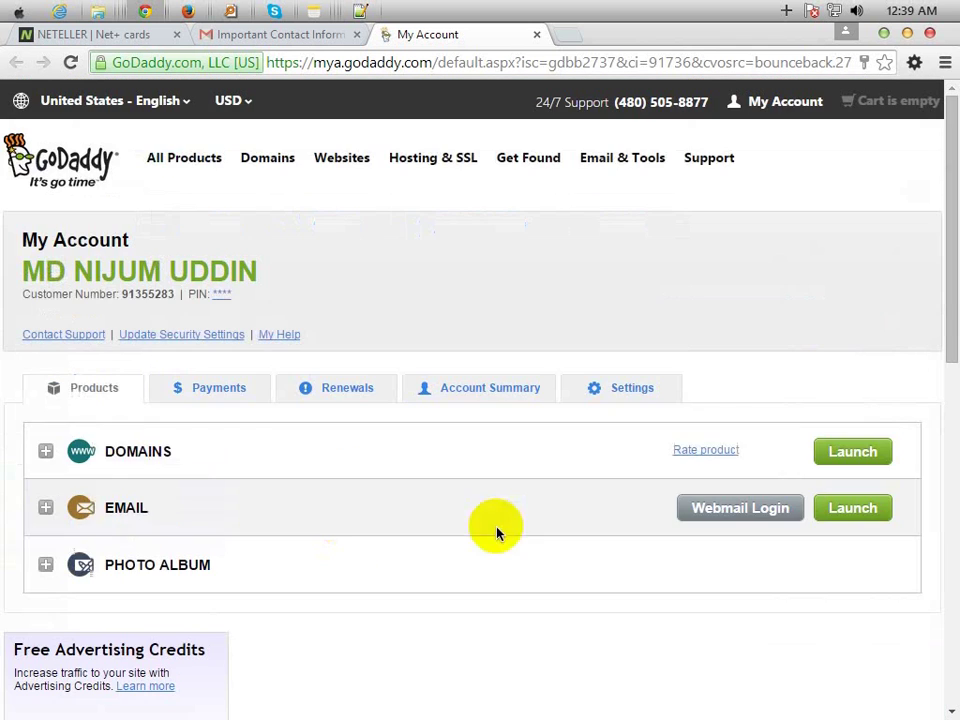
click(197, 457)
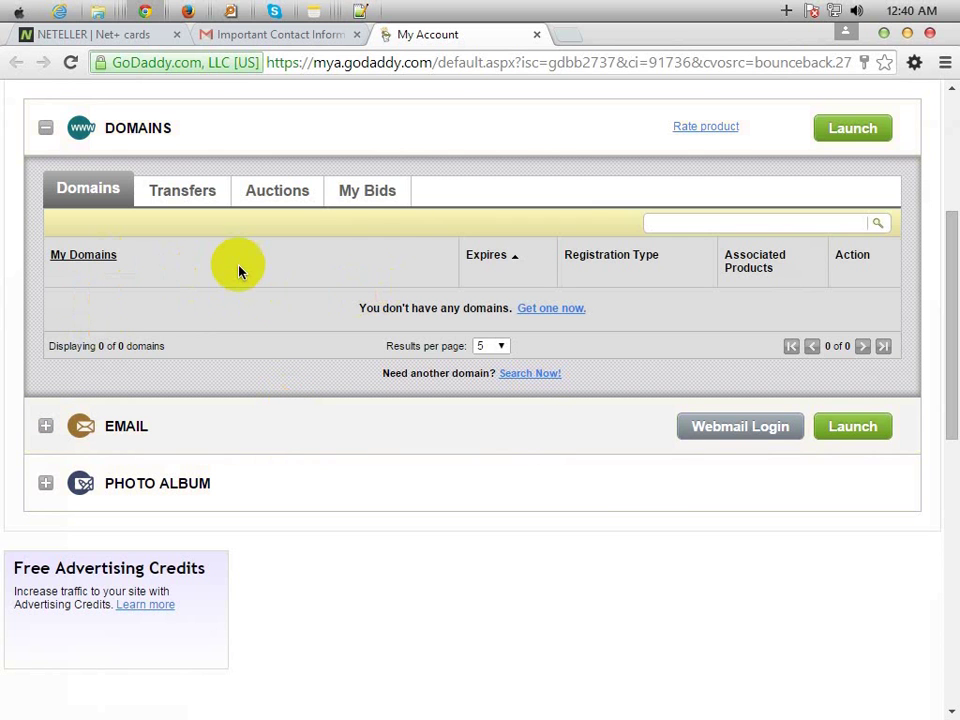
click(178, 198)
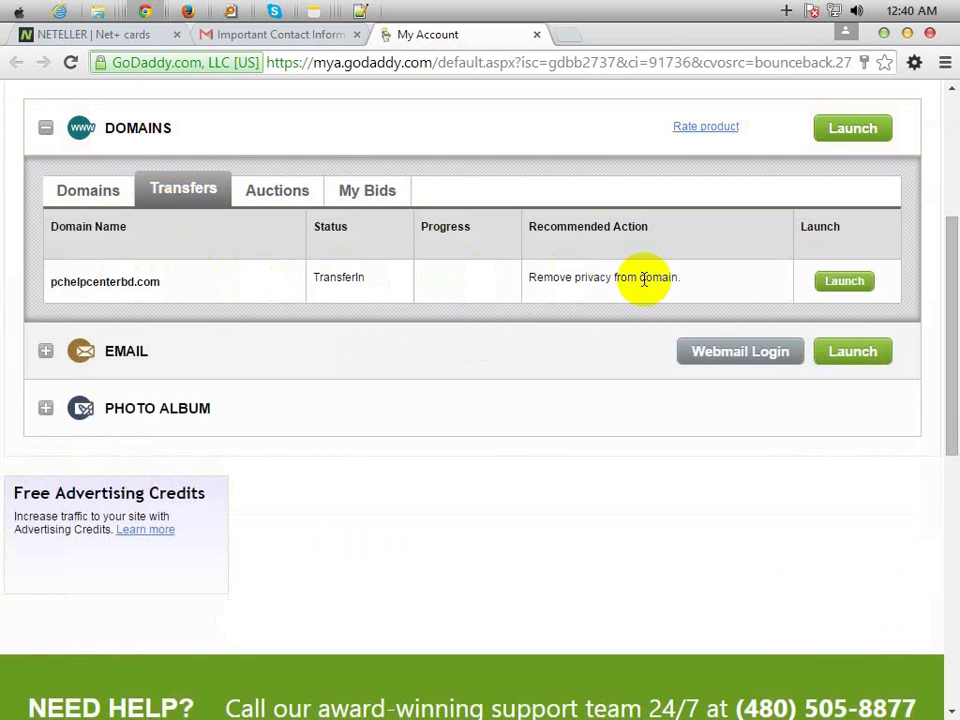
- View pchelpcenterbd.com's transfer details showing it paused, then return to the Gmail email
click(855, 287)
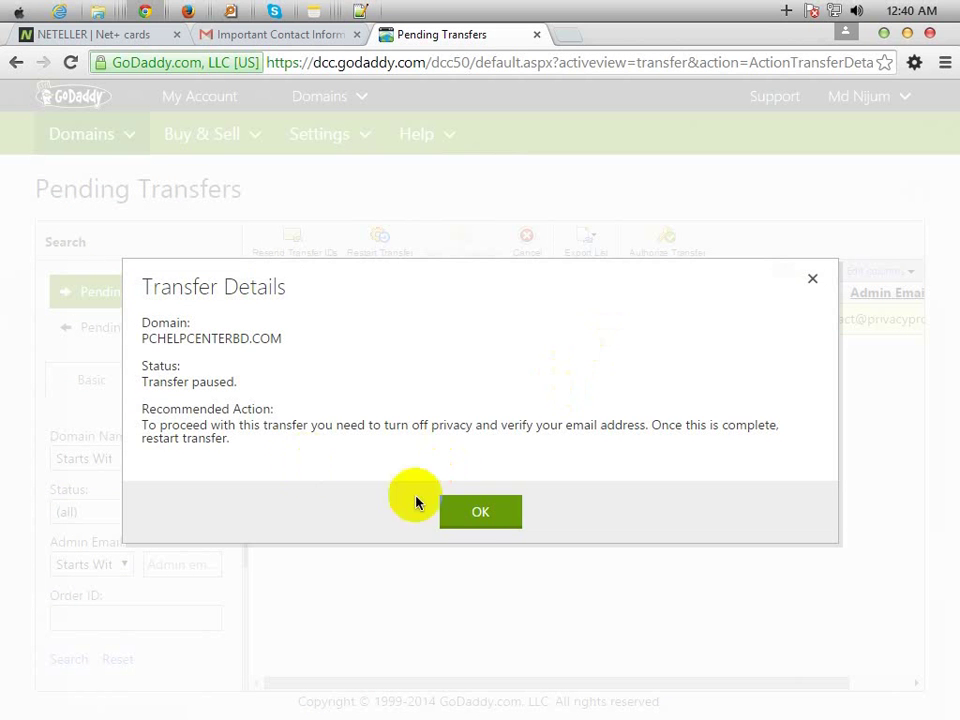
click(467, 510)
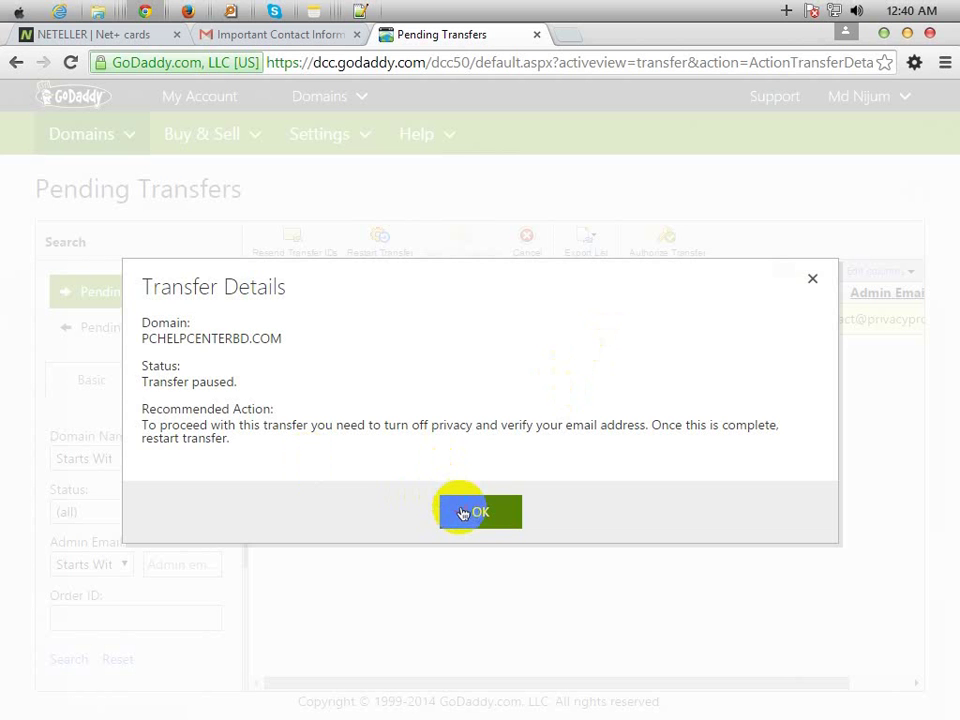
click(245, 36)
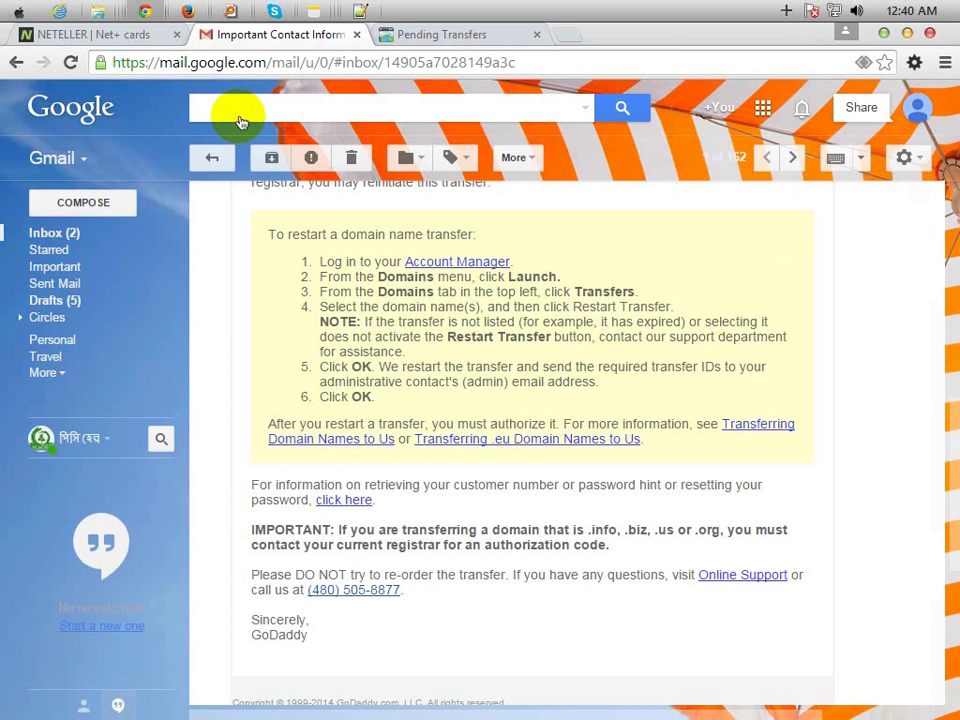
- Go back to the Gmail inbox list after reading the GoDaddy email, then switch to Firefox
click(80, 233)
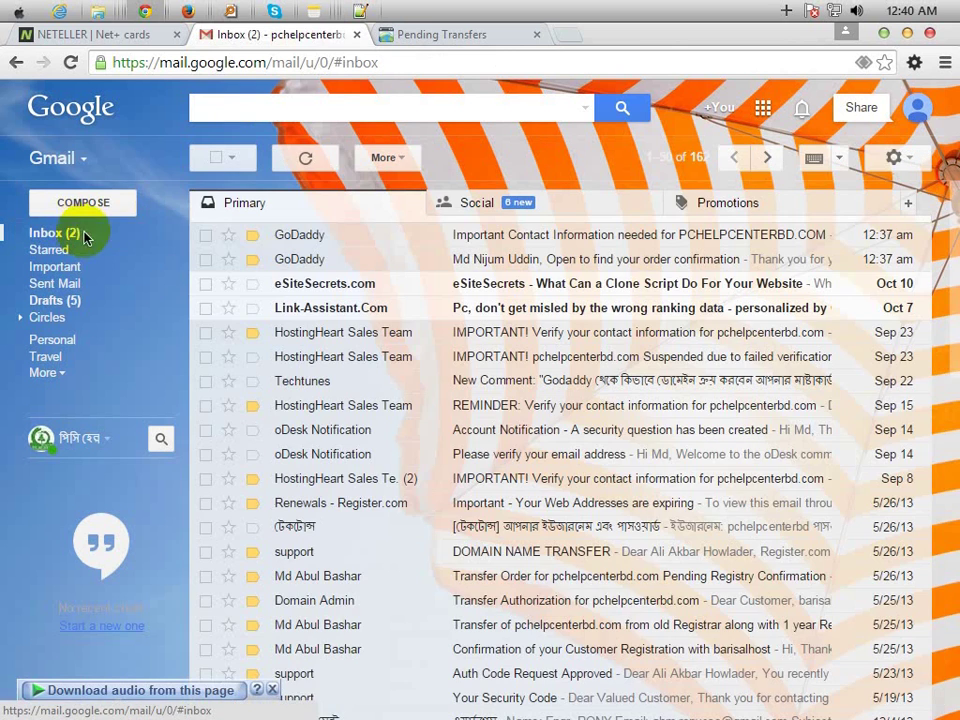
click(186, 12)
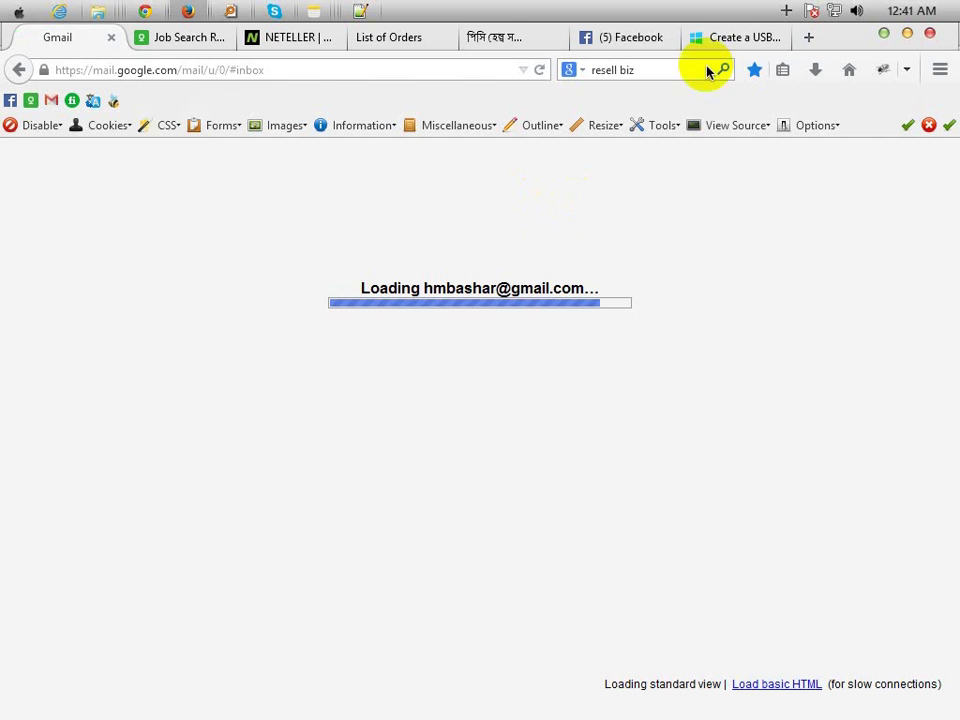
- Open the pchelpcenterbd.com order from HostingHeart's List of Orders and mark the Gmail support email important
click(415, 42)
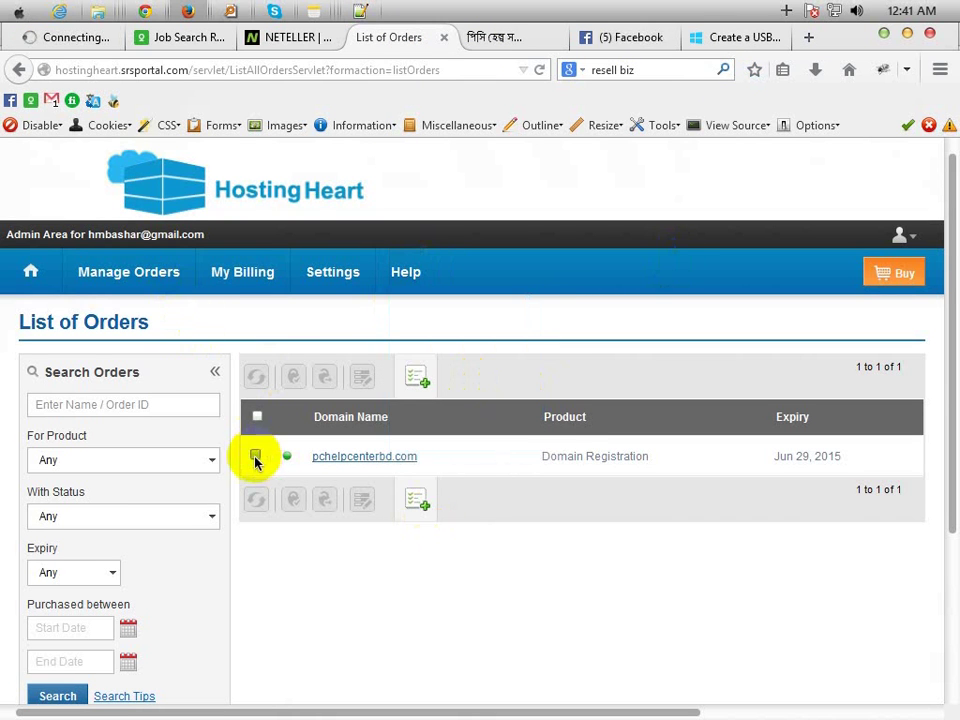
click(338, 457)
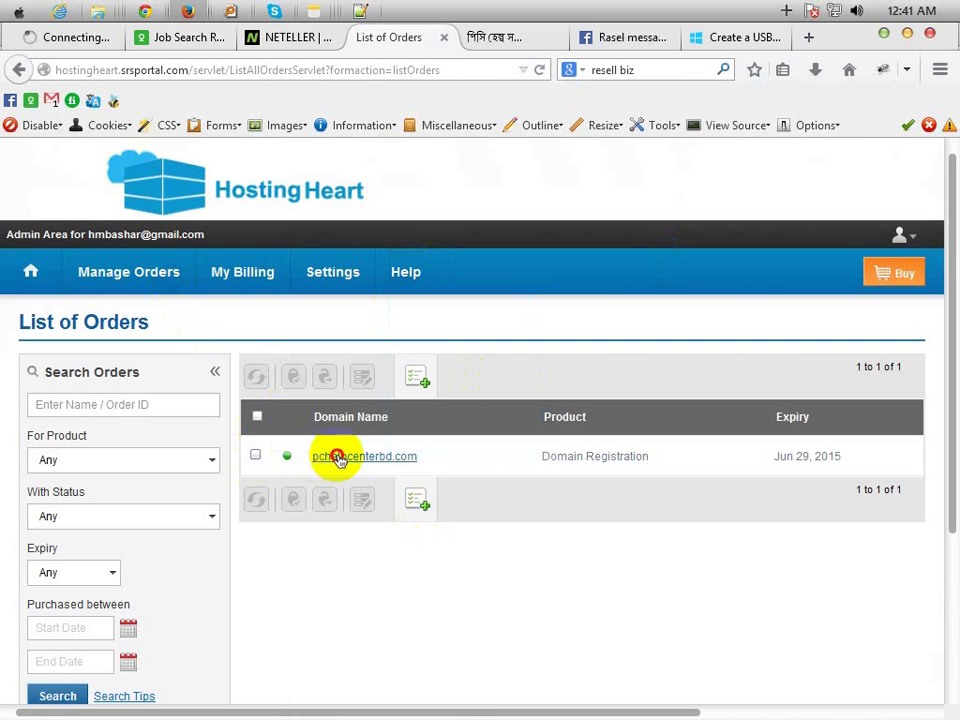
click(59, 42)
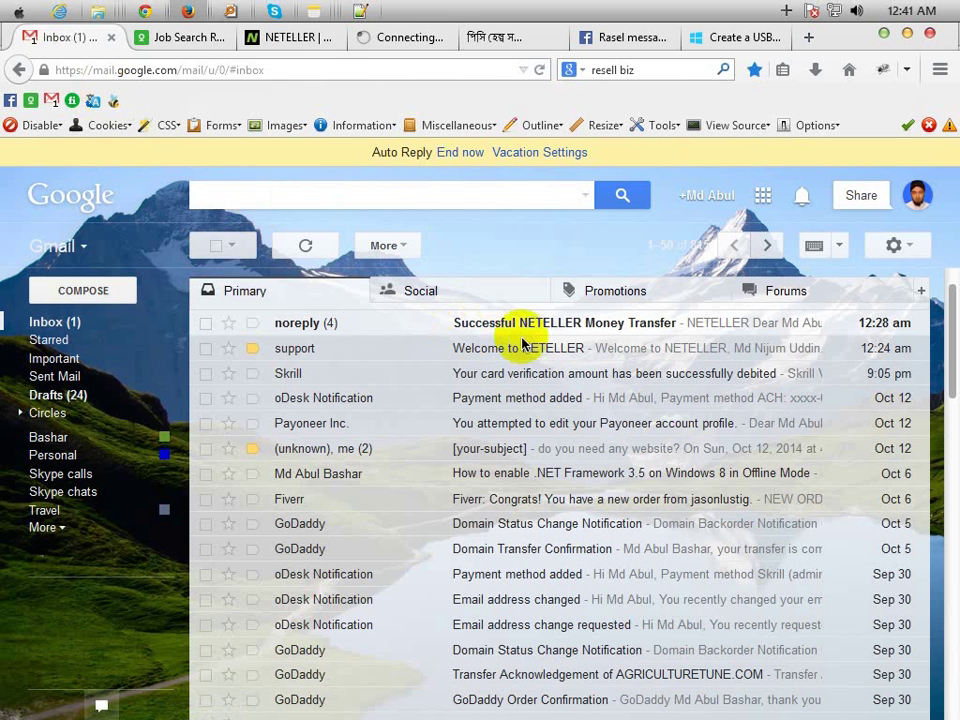
click(253, 349)
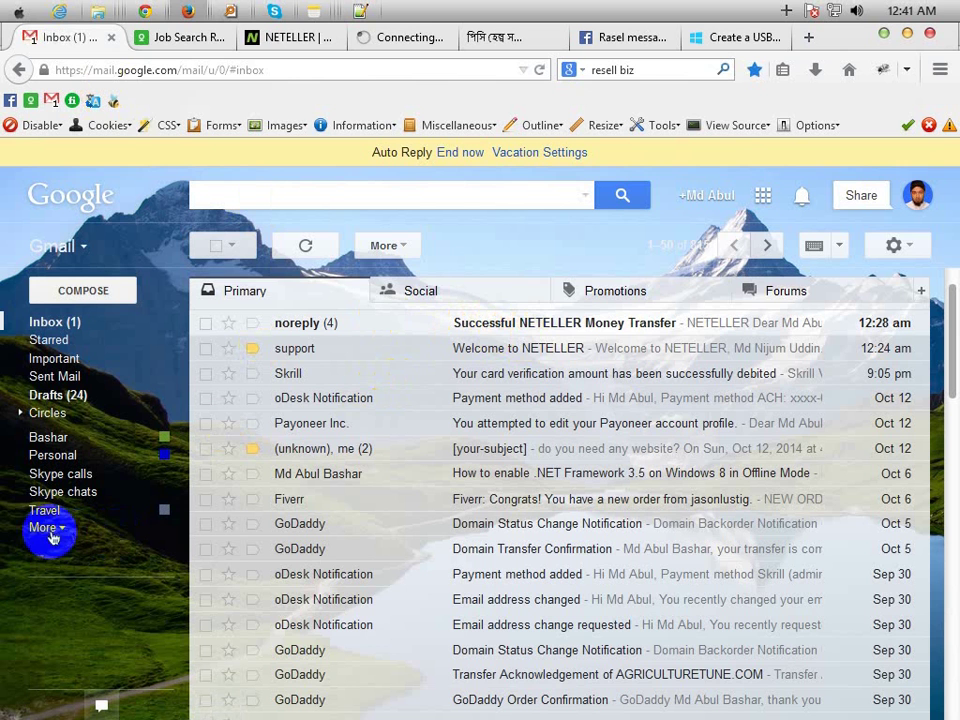
click(405, 38)
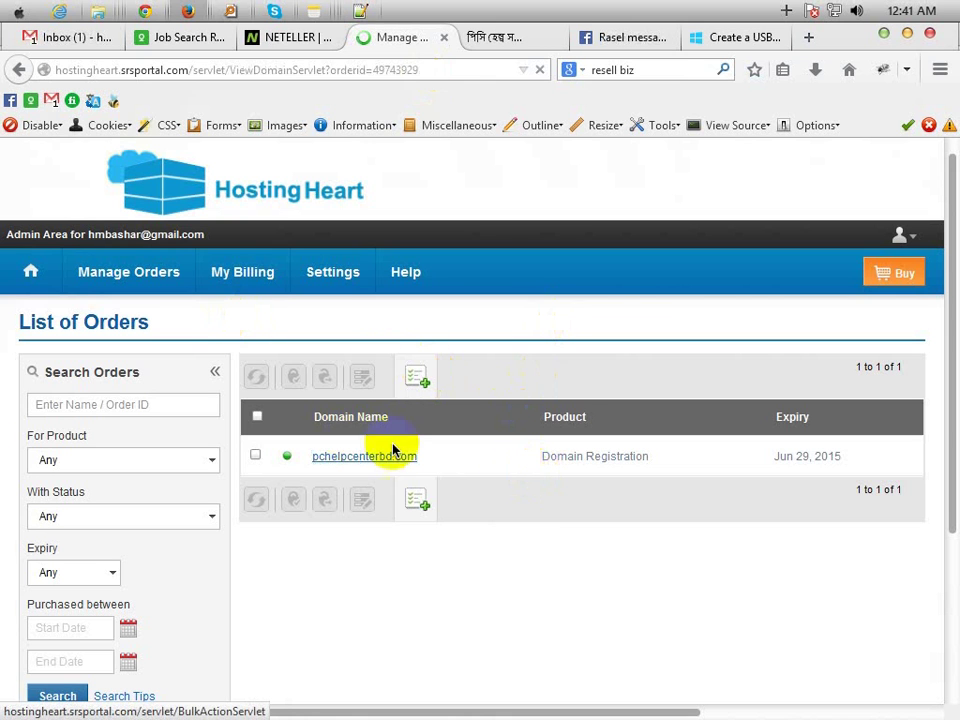
click(138, 10)
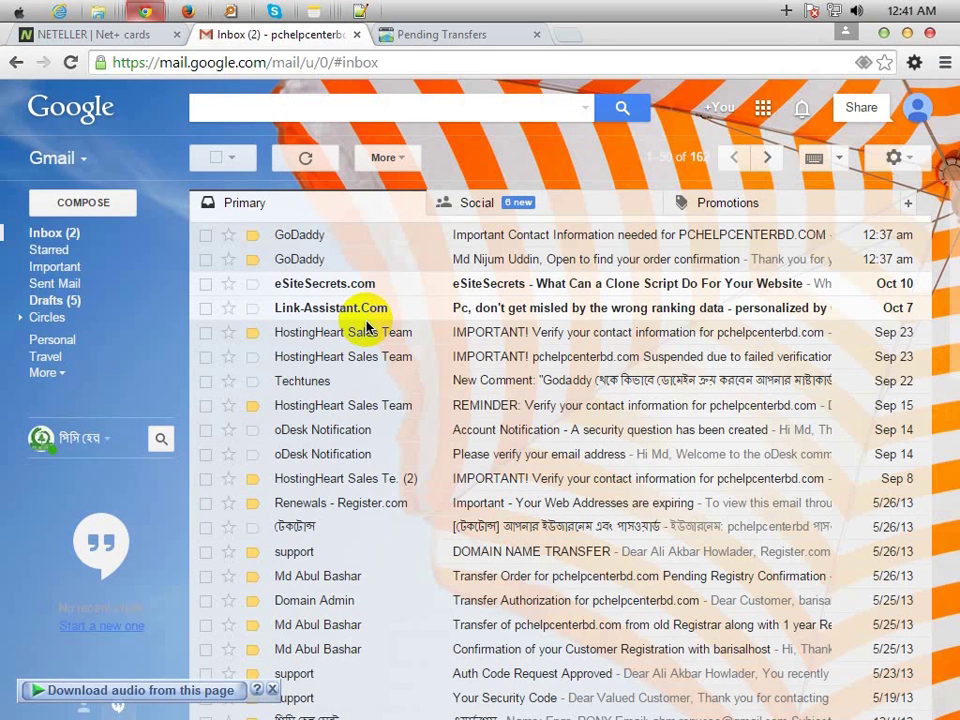
- Browse the YouTube emails in Gmail's Social category, then return to GoDaddy Pending Transfers
click(517, 205)
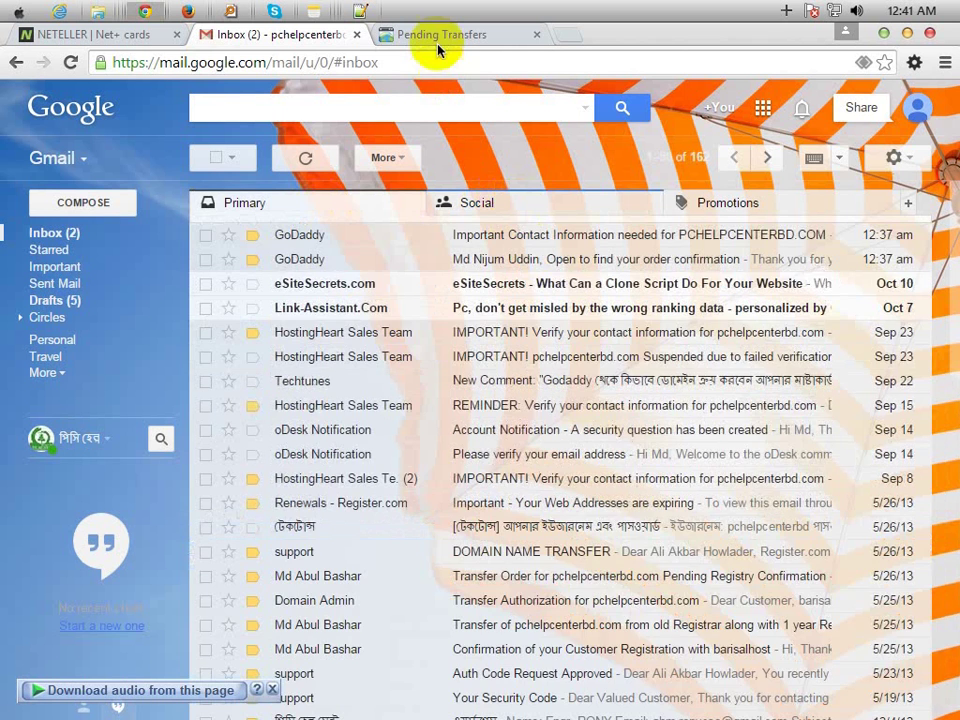
click(440, 38)
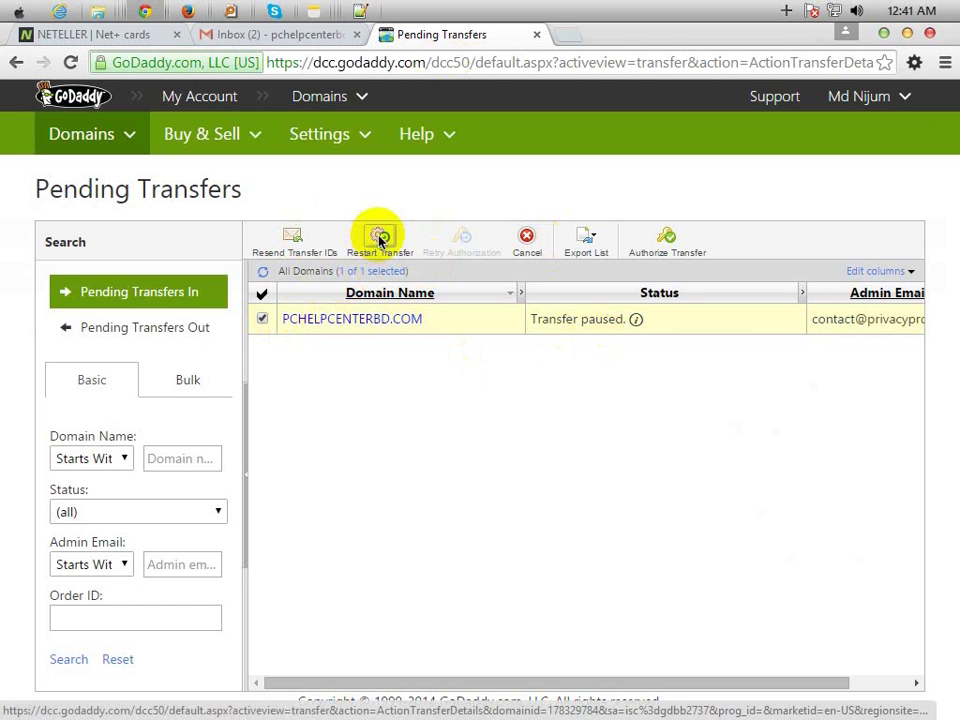
- Request and confirm a restart of the paused PCHELPCENTERBD.COM transfer
click(380, 240)
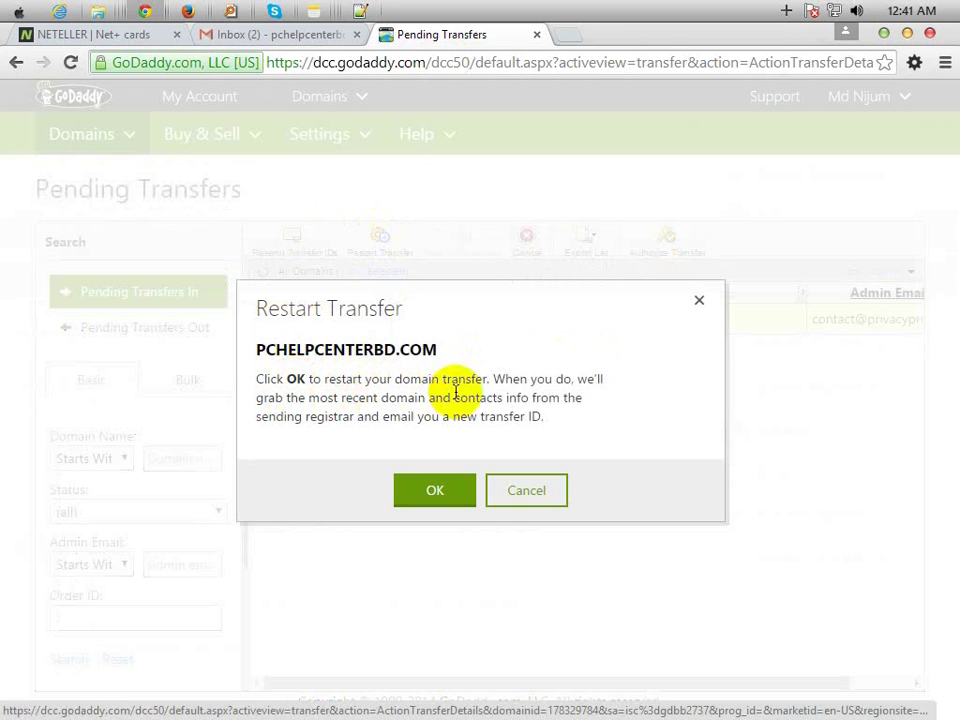
click(418, 494)
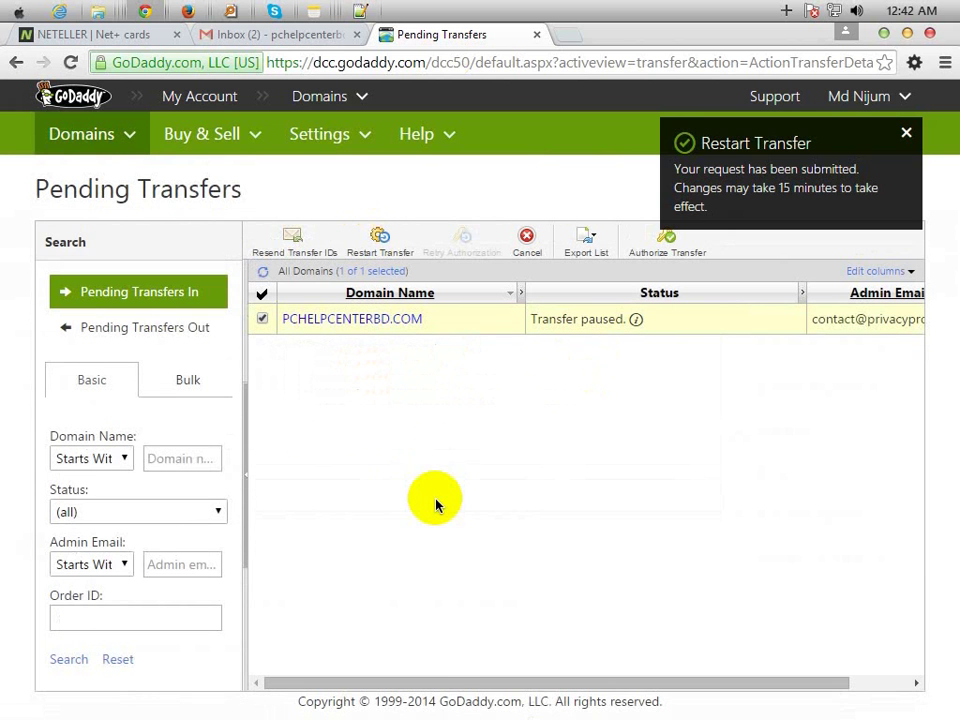
scroll(570, 690, right, 3)
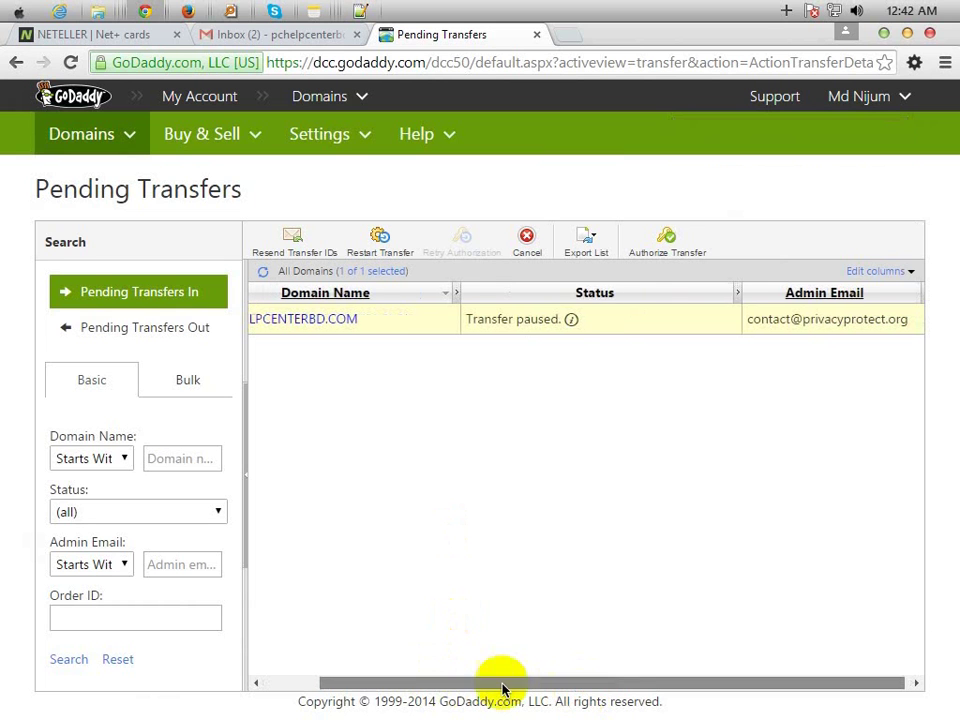
drag(501, 686, 772, 687)
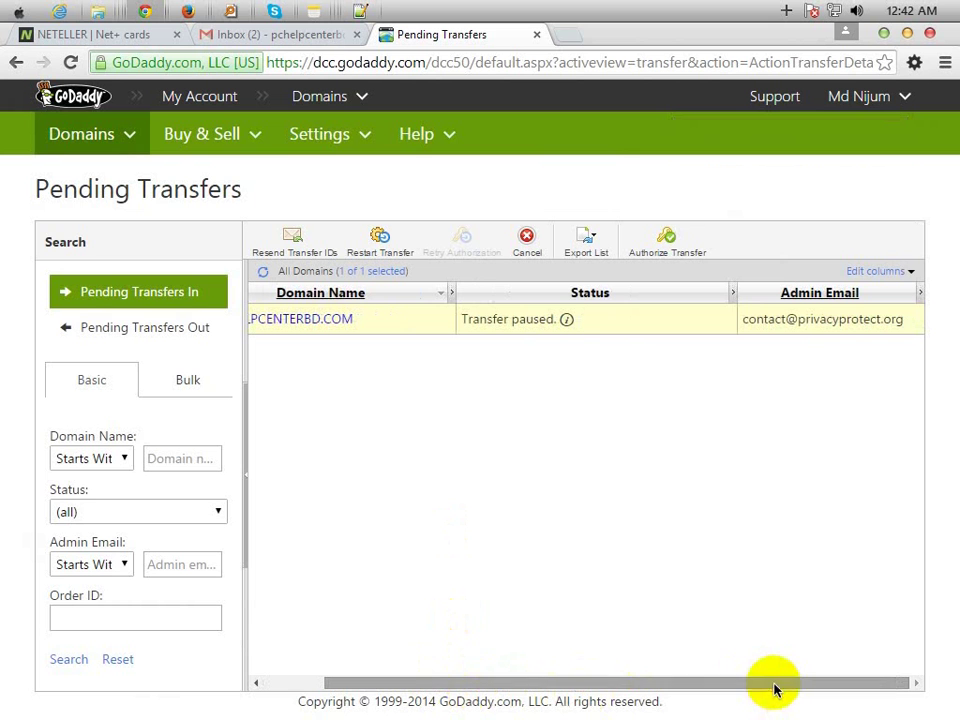
- Switch pchelpcenterbd.com Privacy Protection to OFF in HostingHeart and save the status update
click(188, 11)
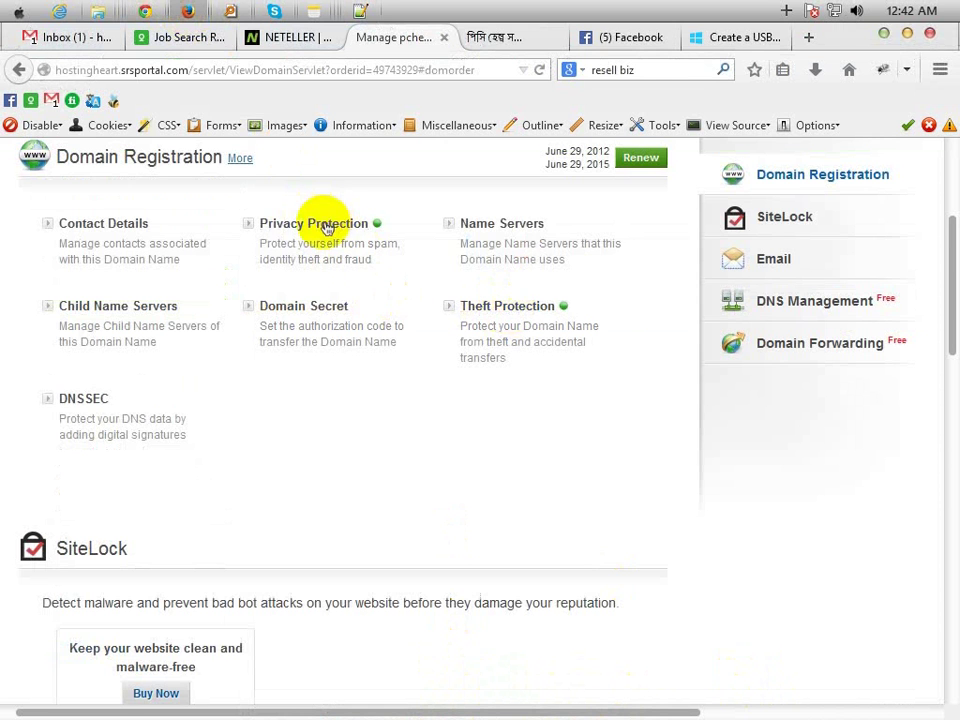
click(323, 223)
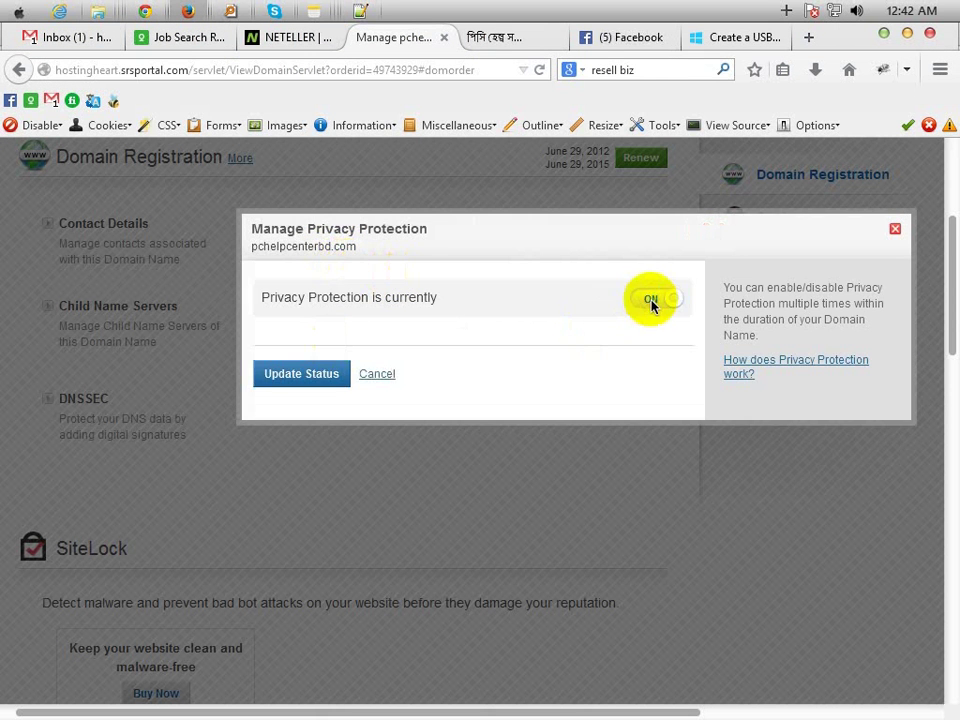
click(645, 300)
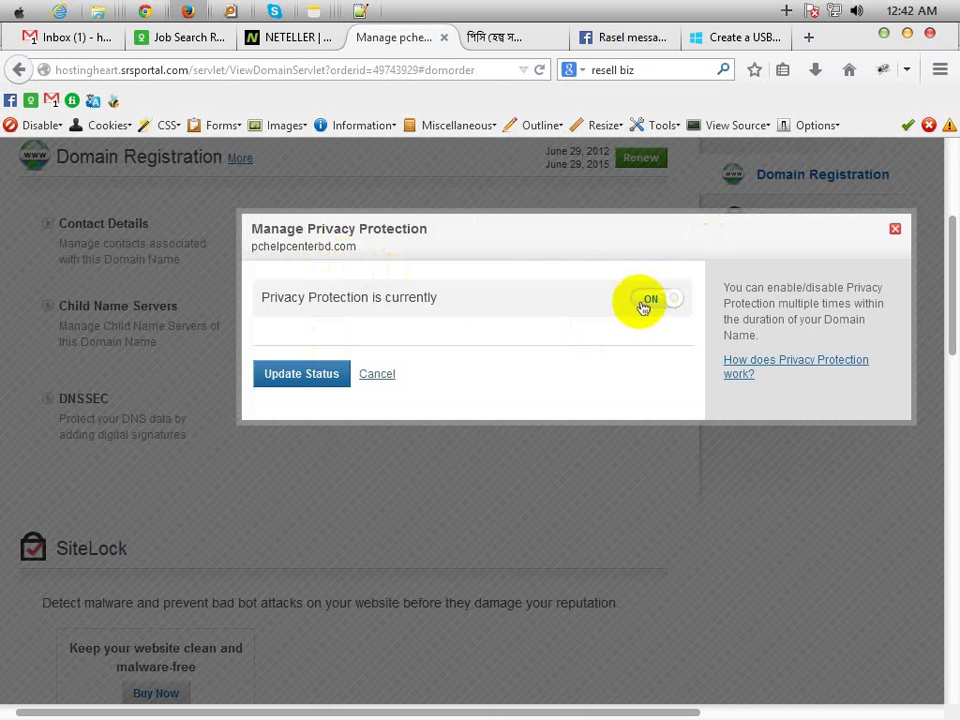
click(312, 373)
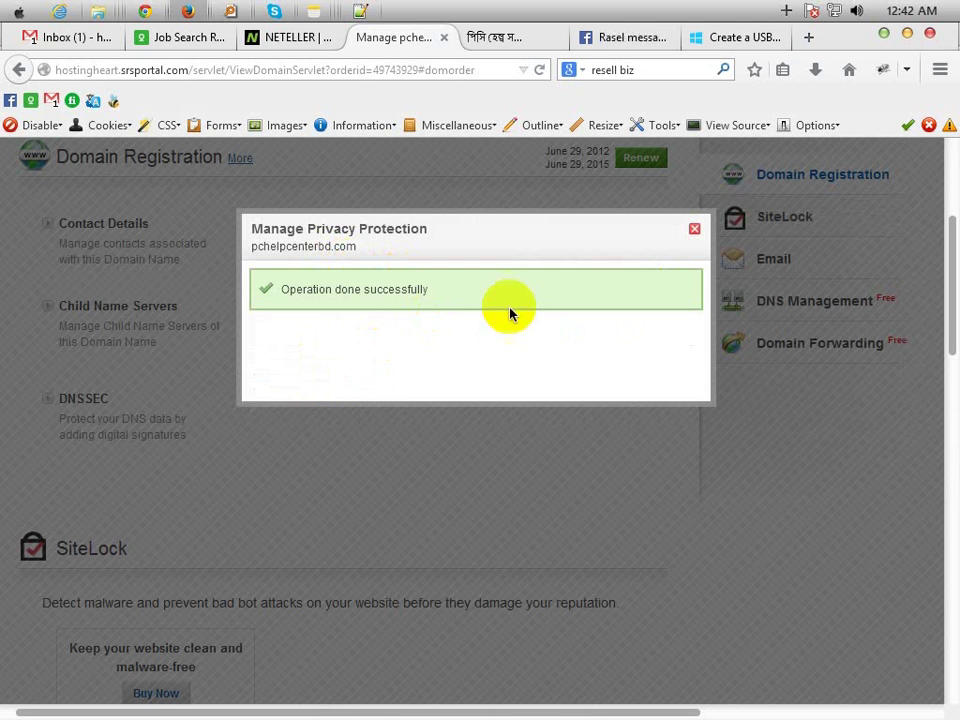
click(696, 231)
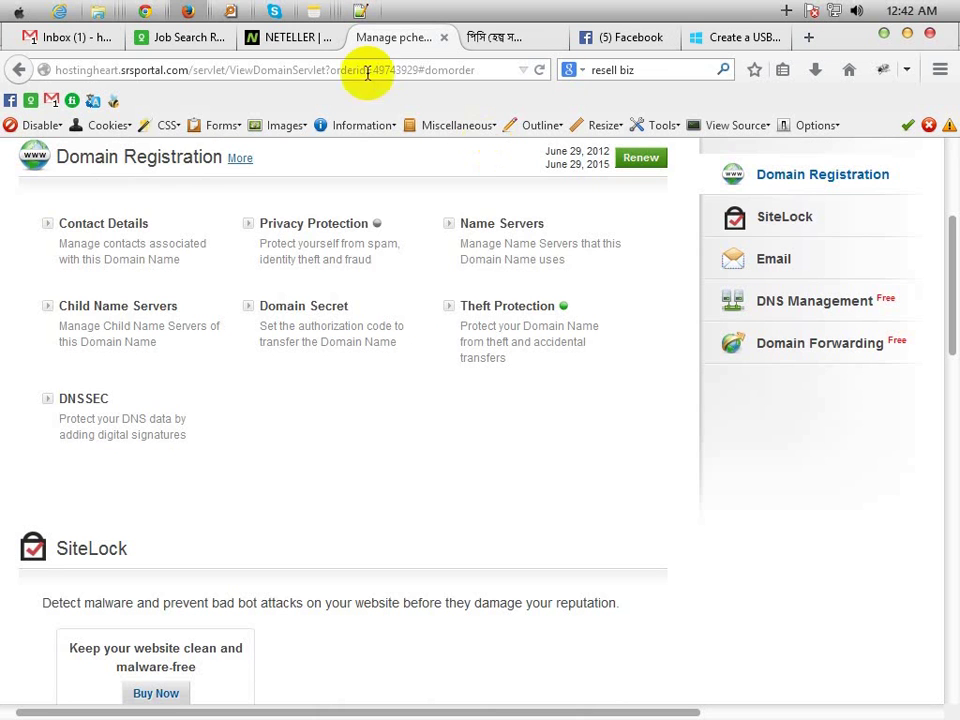
click(150, 12)
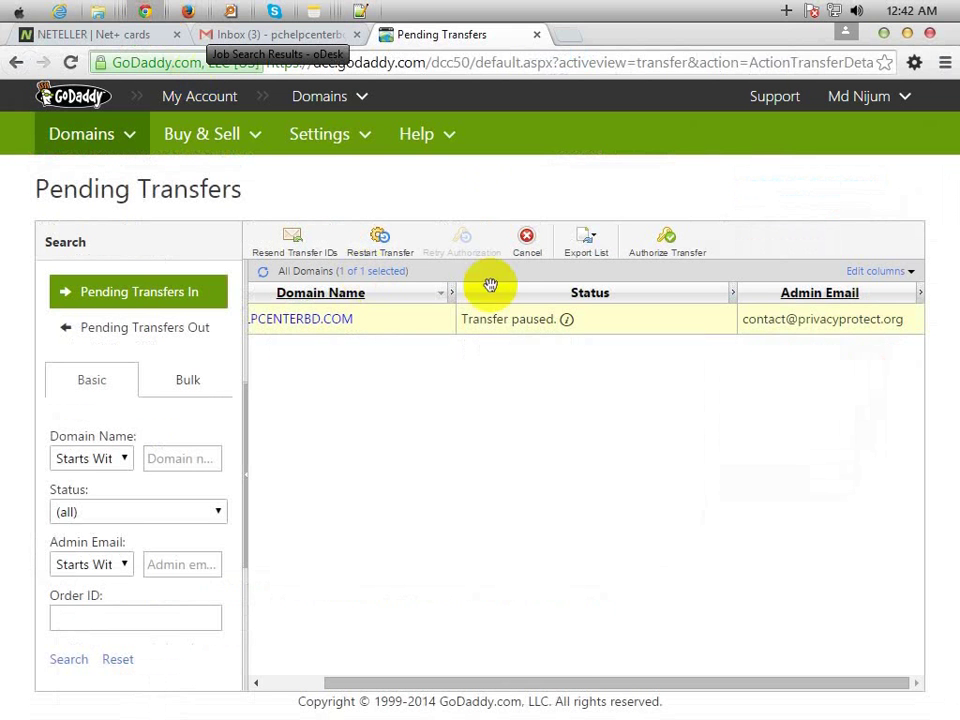
- Restart the PCHELPCENTERBD.COM transfer again and attempt the admin email update, which is unavailable
click(381, 237)
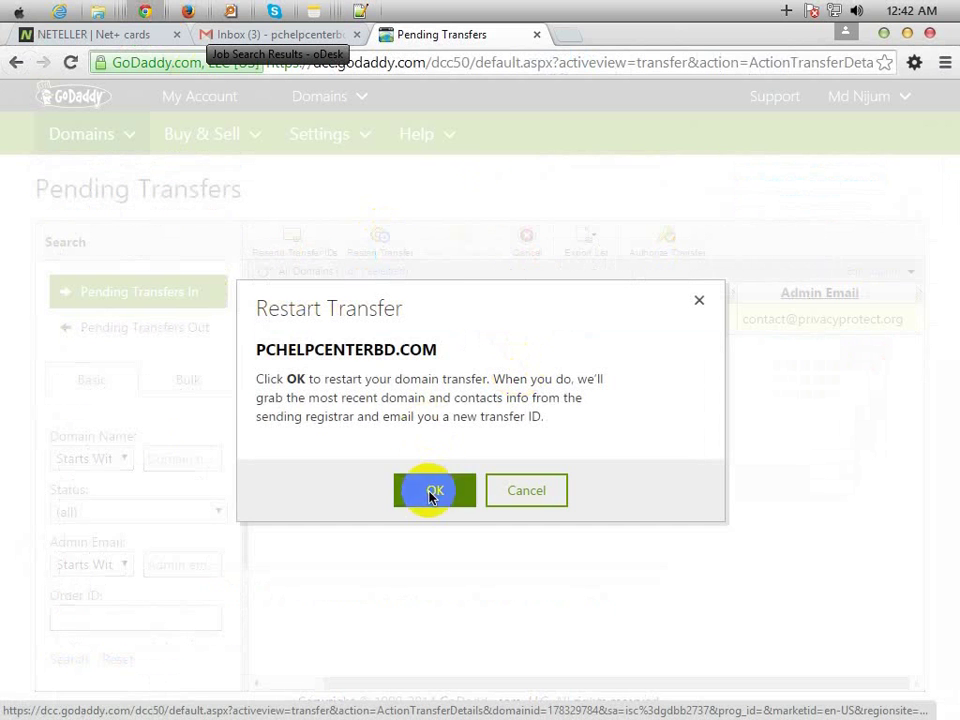
click(435, 485)
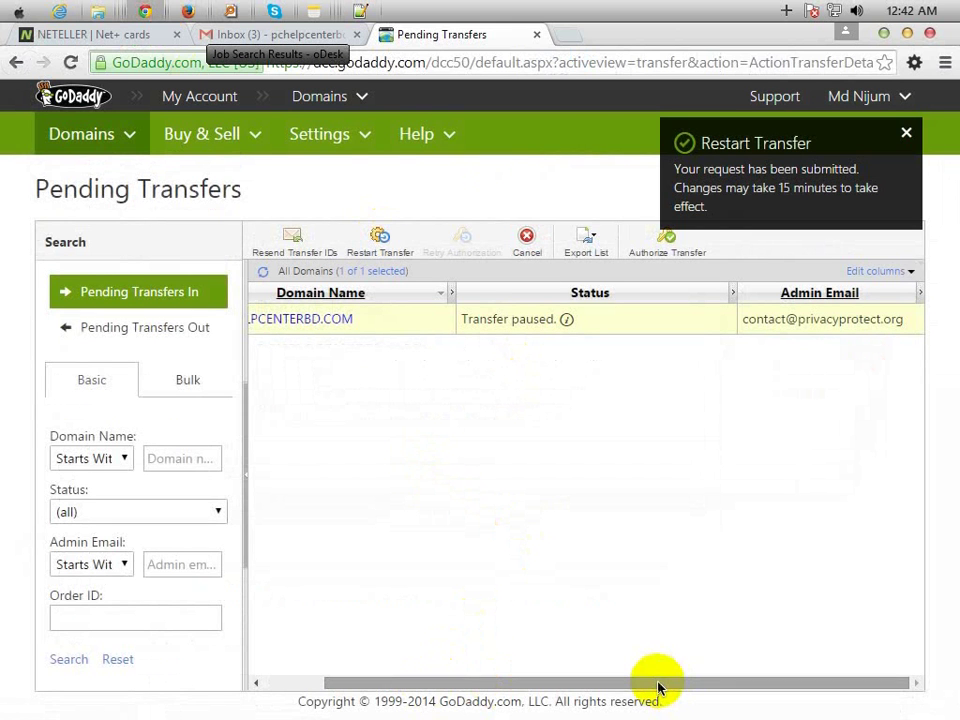
mouse_move(765, 322)
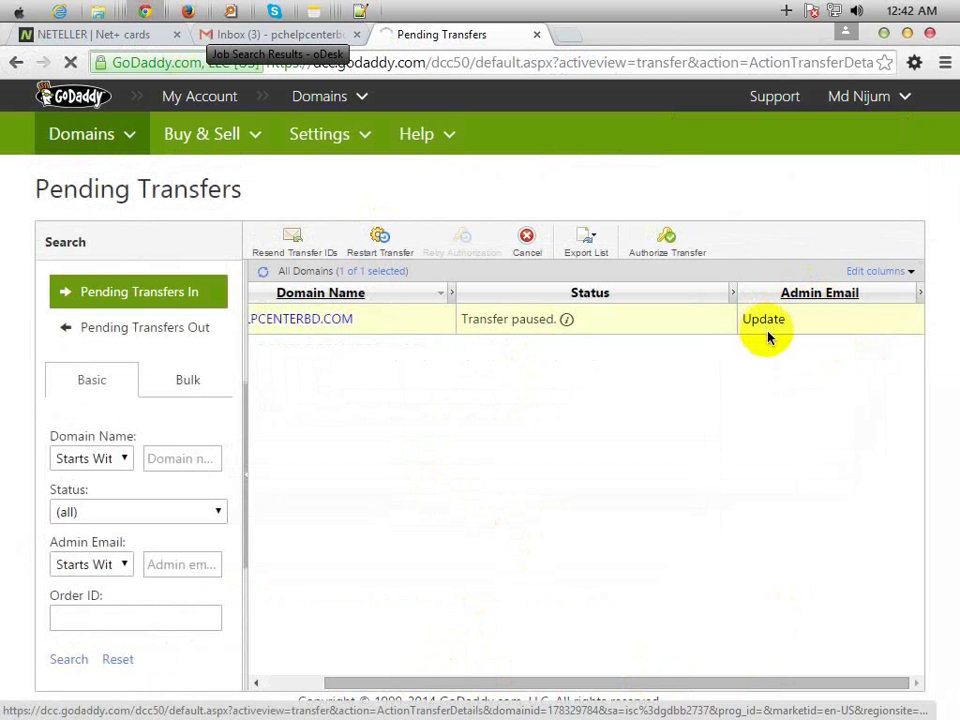
click(768, 336)
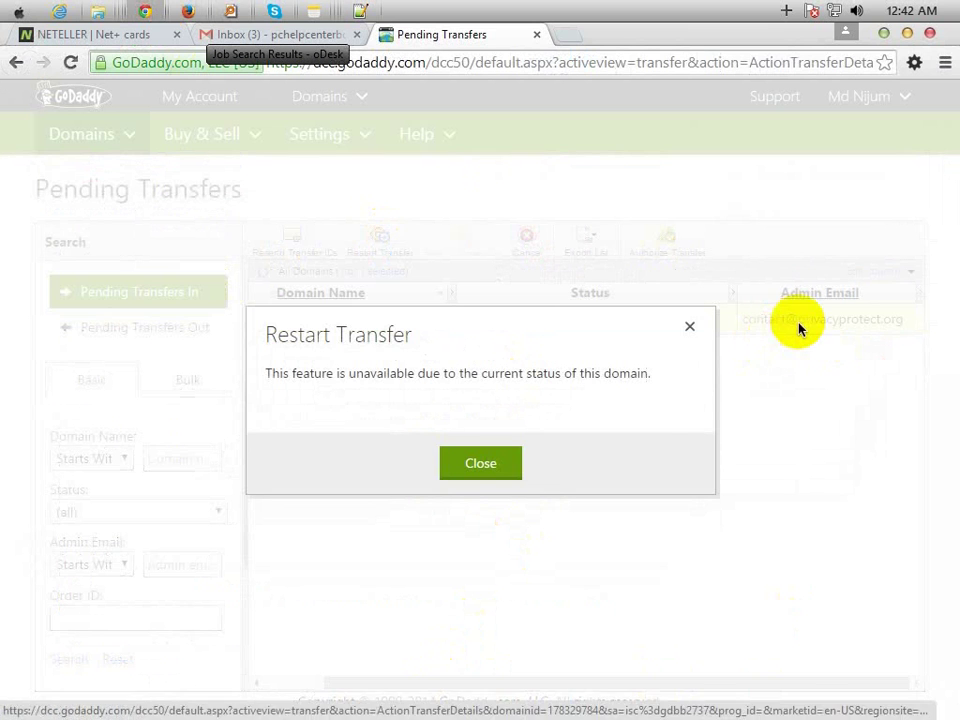
click(478, 465)
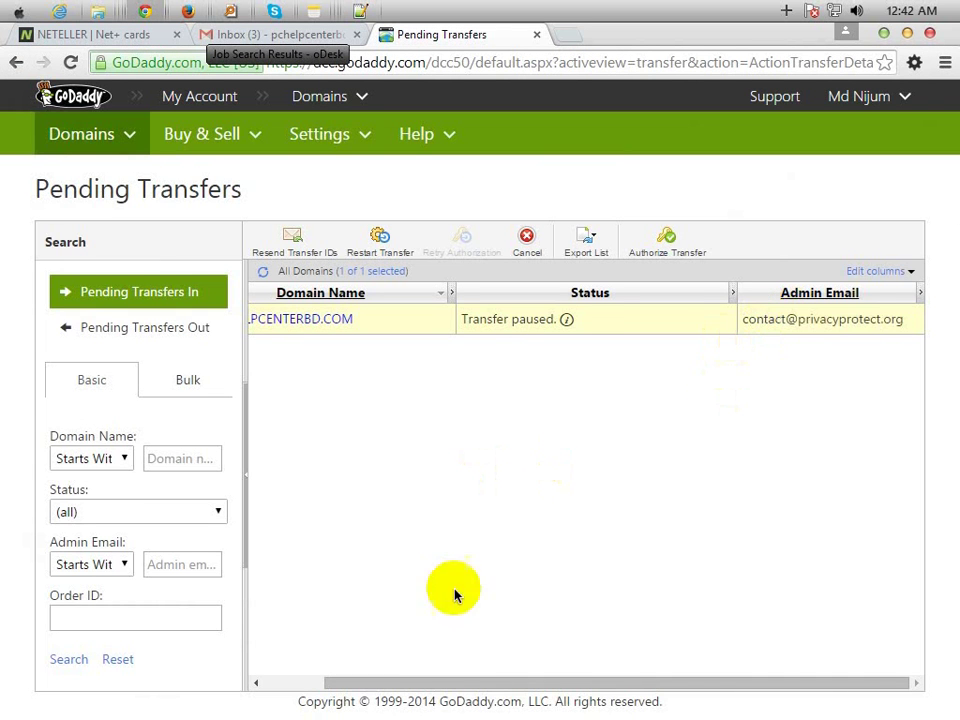
- Try resending the transfer IDs, then update and confirm the transfer restart
drag(439, 680, 298, 683)
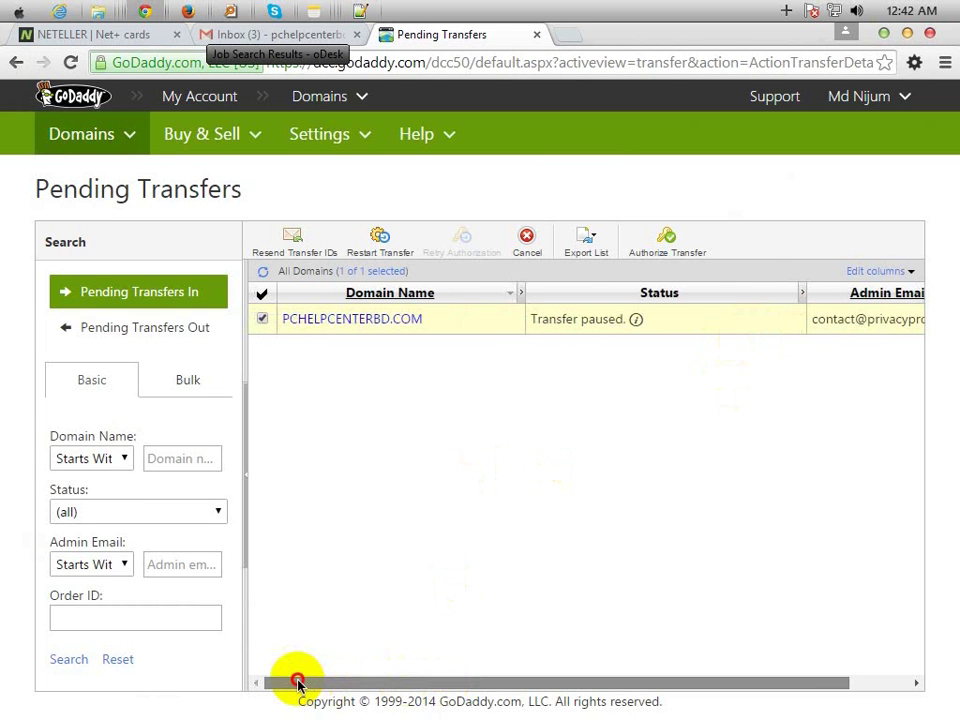
click(300, 242)
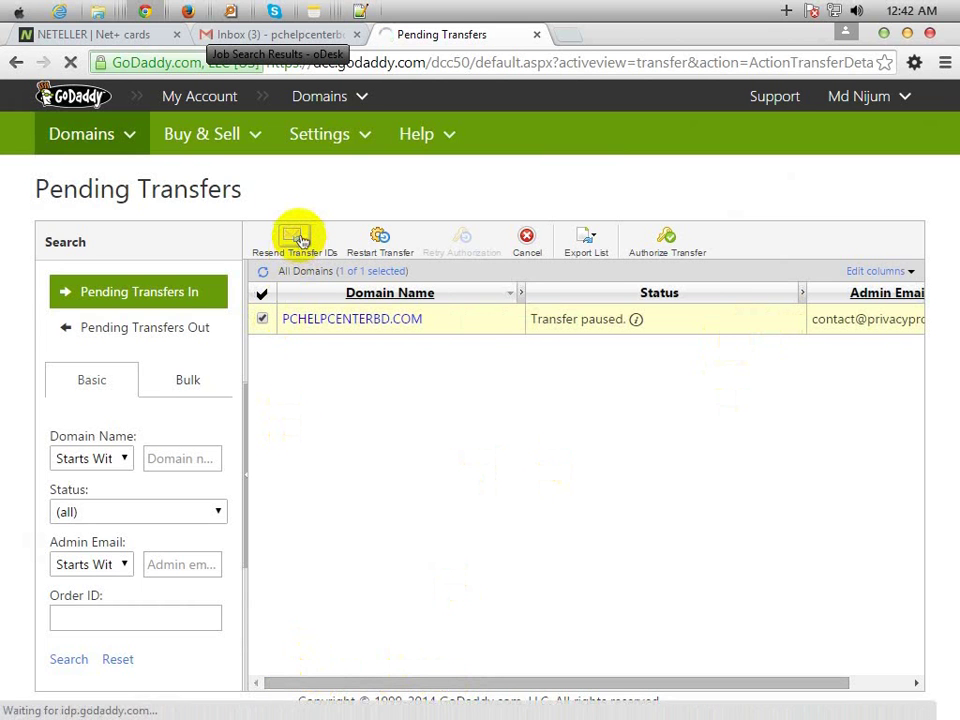
click(486, 470)
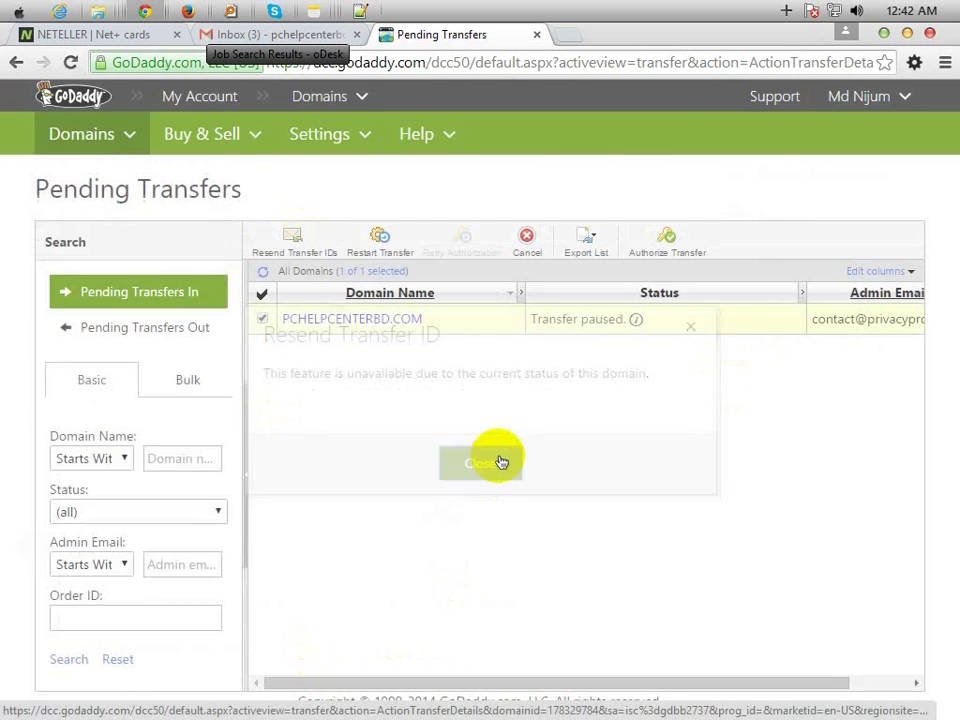
drag(439, 686, 647, 690)
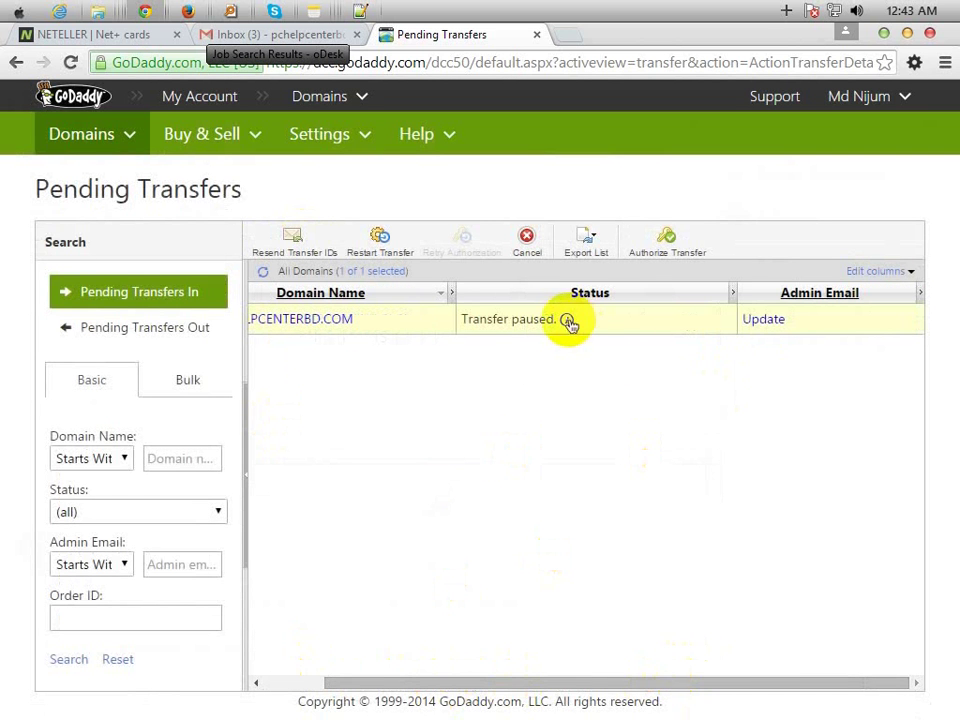
click(764, 320)
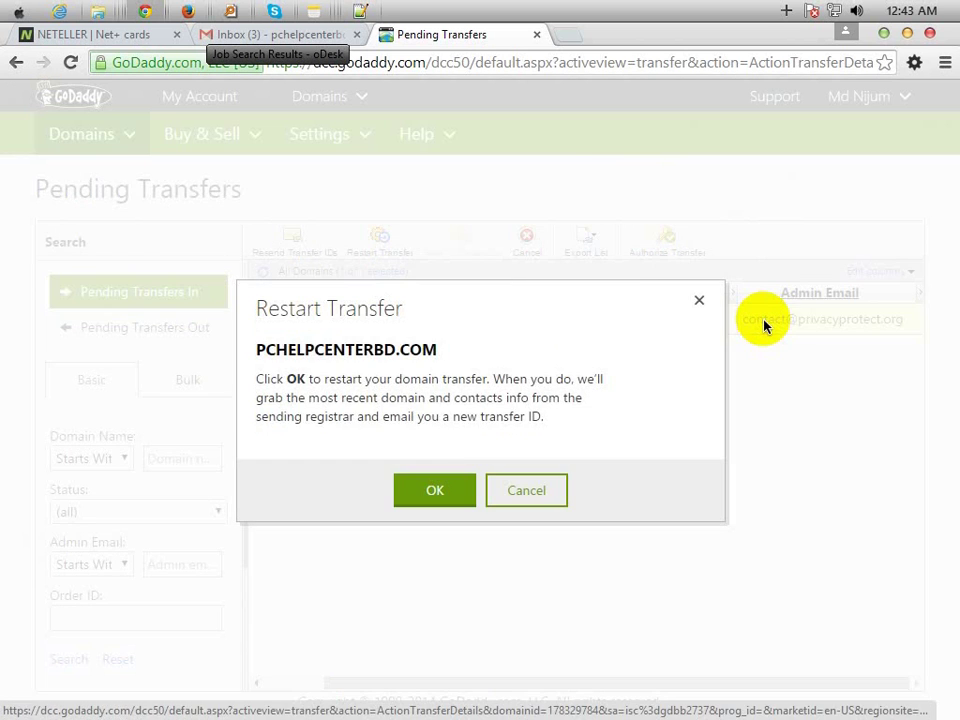
click(416, 492)
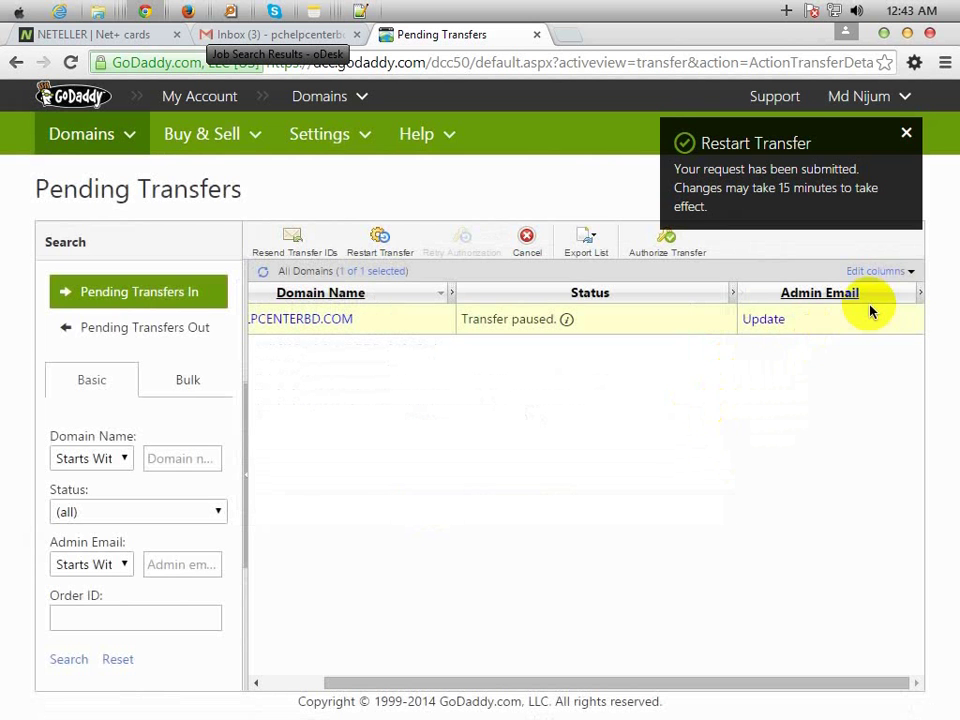
- Read the new GoDaddy transfer email in the Gmail inbox
click(272, 38)
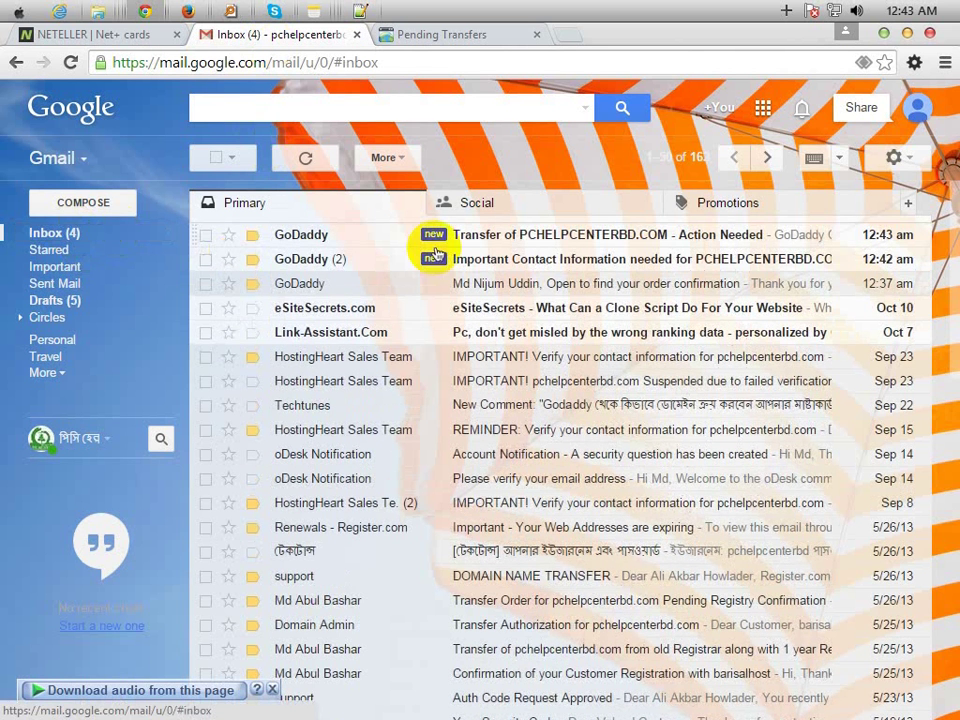
click(622, 237)
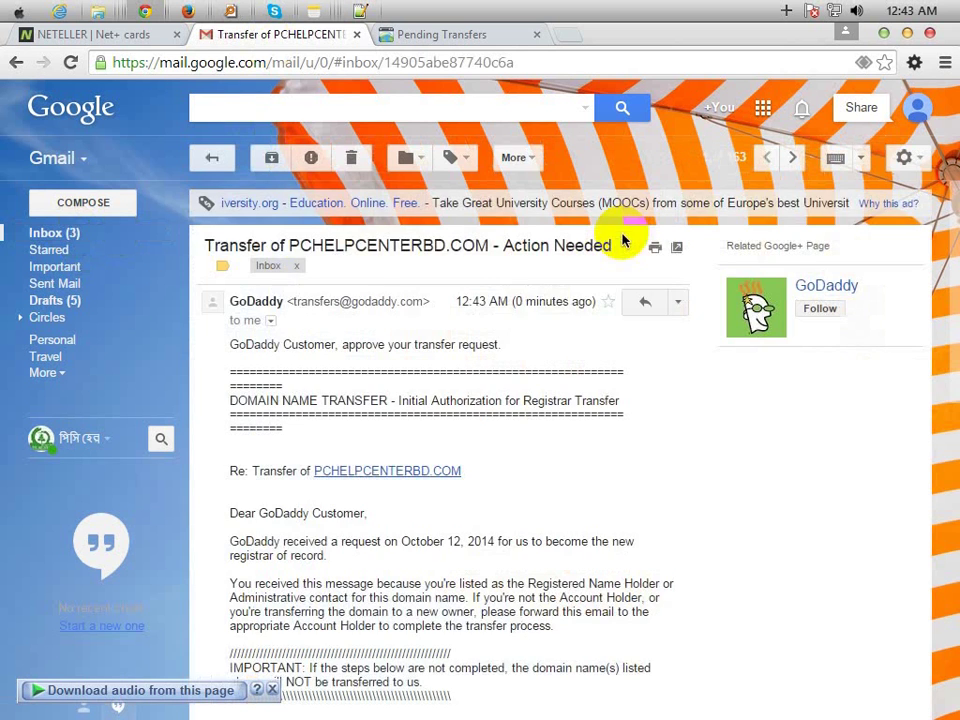
scroll(490, 445, down, 3)
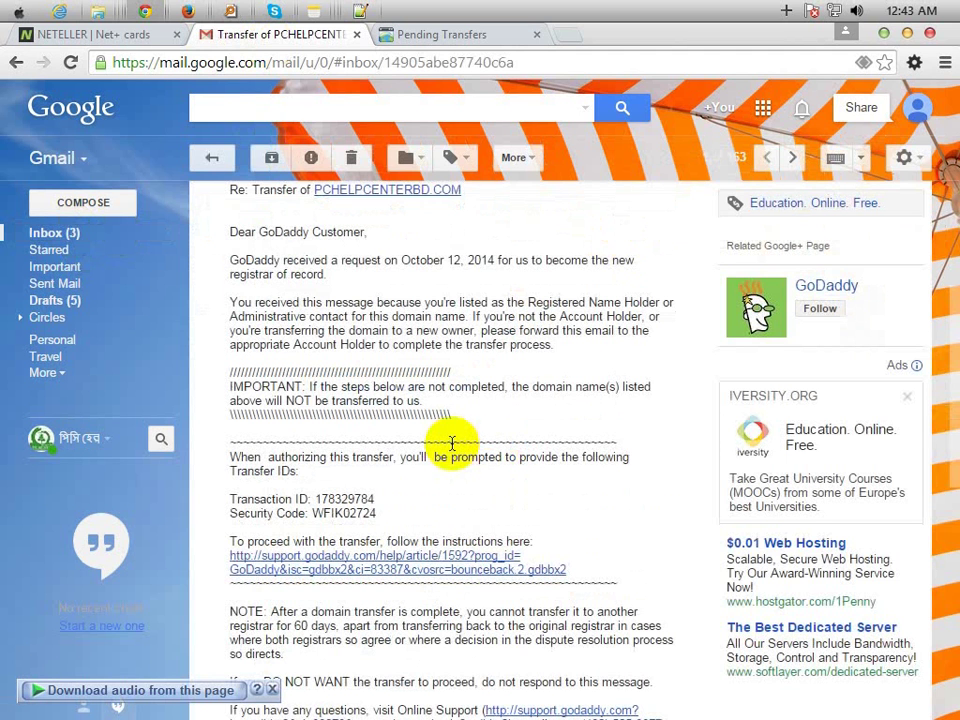
click(96, 238)
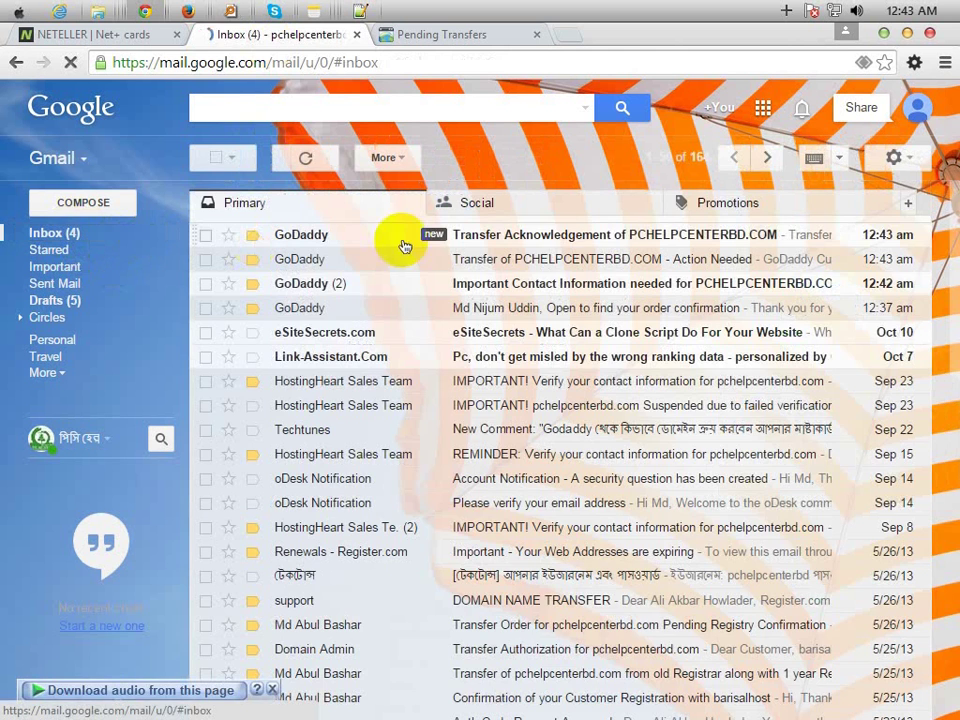
- Read through GoDaddy's Transfer Acknowledgement email
click(549, 240)
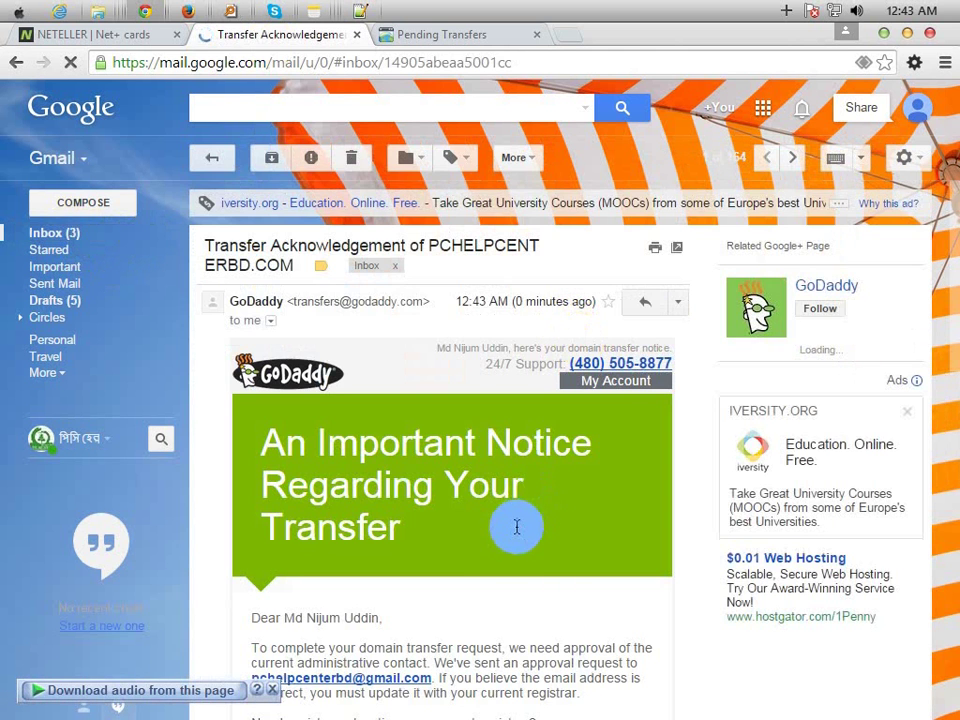
scroll(538, 522, down, 3)
scroll(542, 528, down, 1)
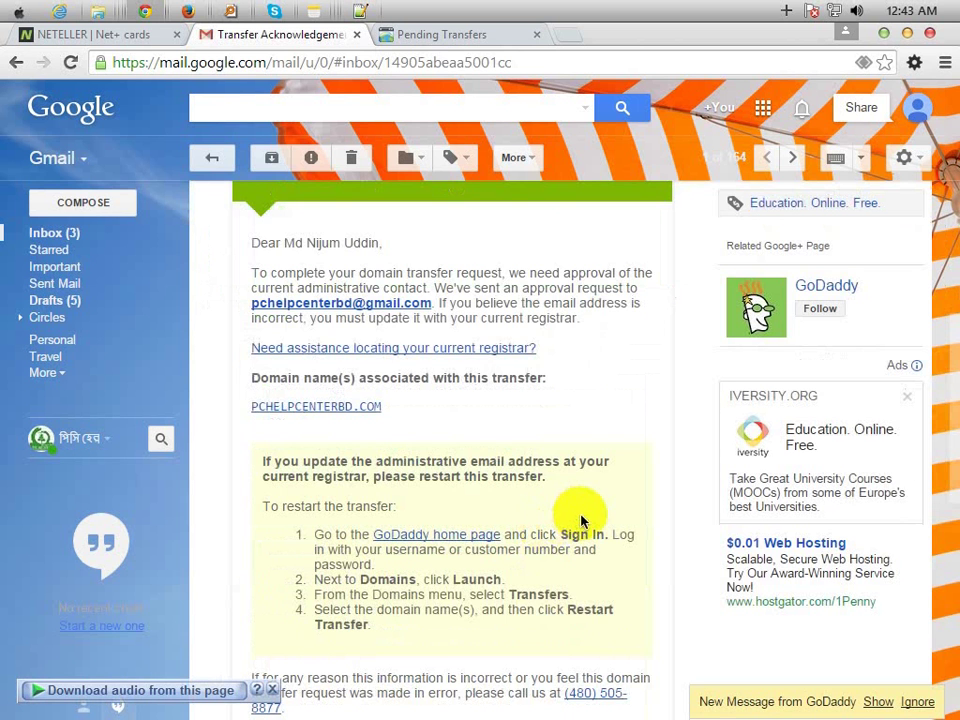
scroll(579, 514, up, 5)
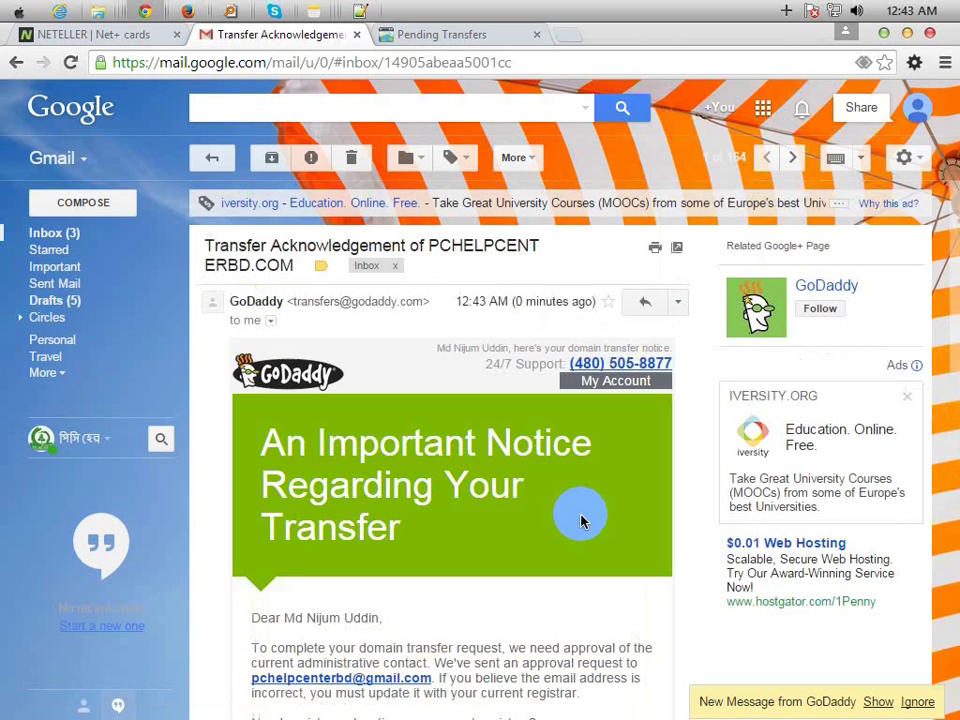
click(72, 234)
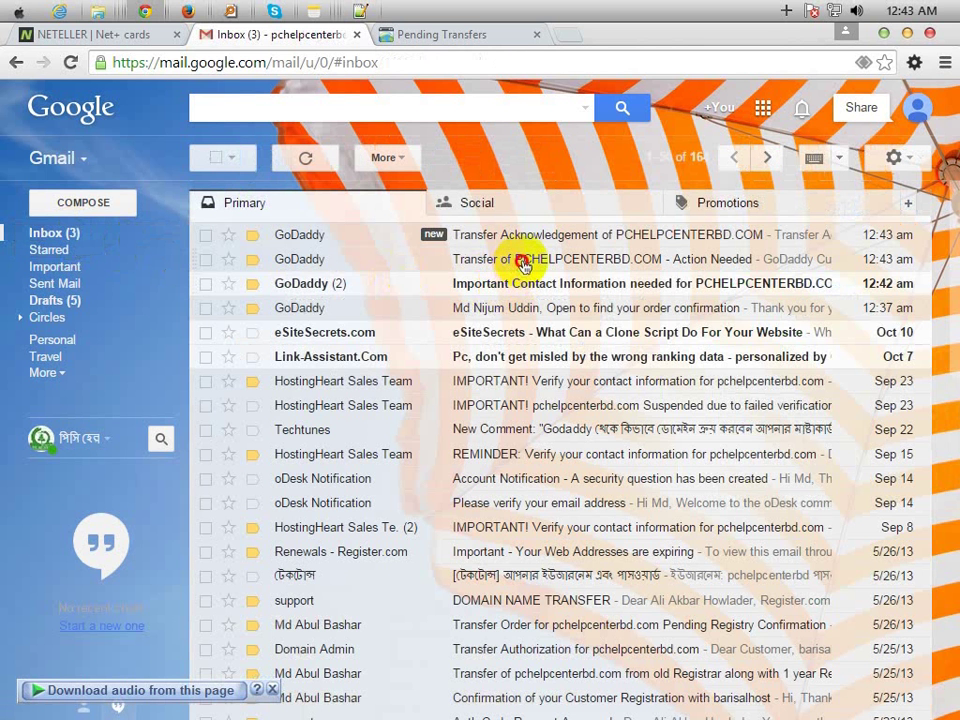
- Locate the Transaction ID and Security Code in the Action Needed email, checking Pending Transfers alongside
click(524, 266)
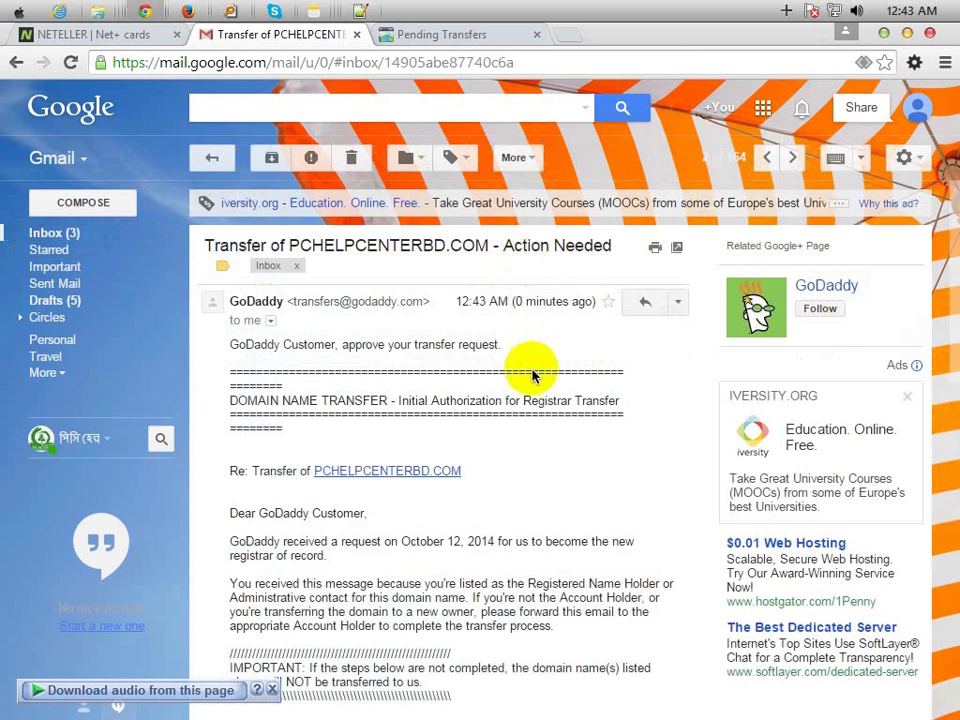
scroll(533, 380, down, 3)
scroll(537, 388, down, 2)
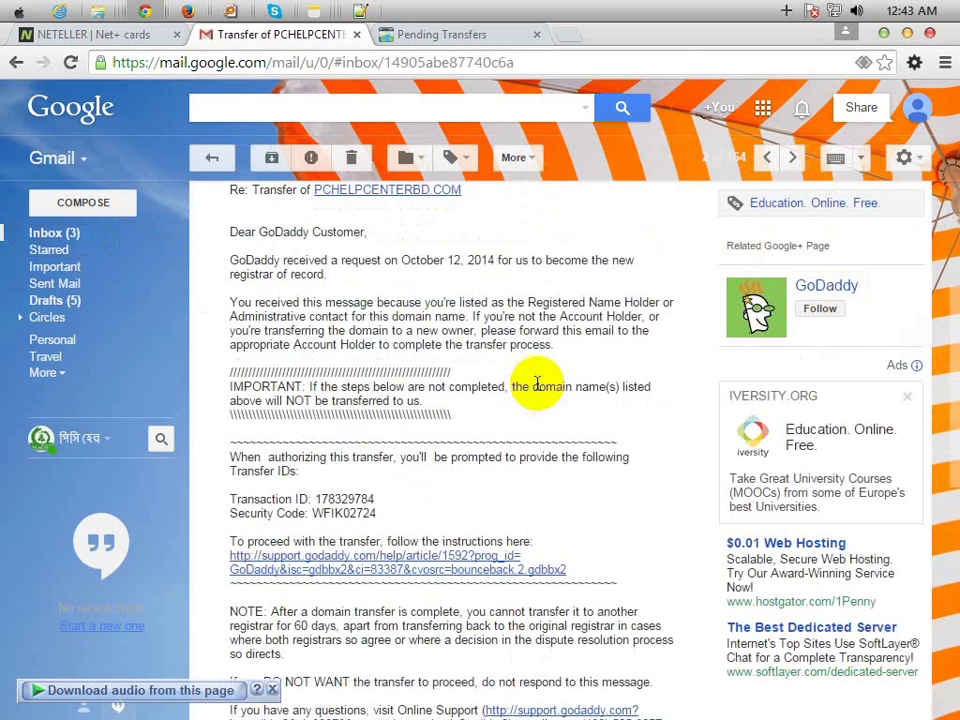
scroll(537, 385, up, 5)
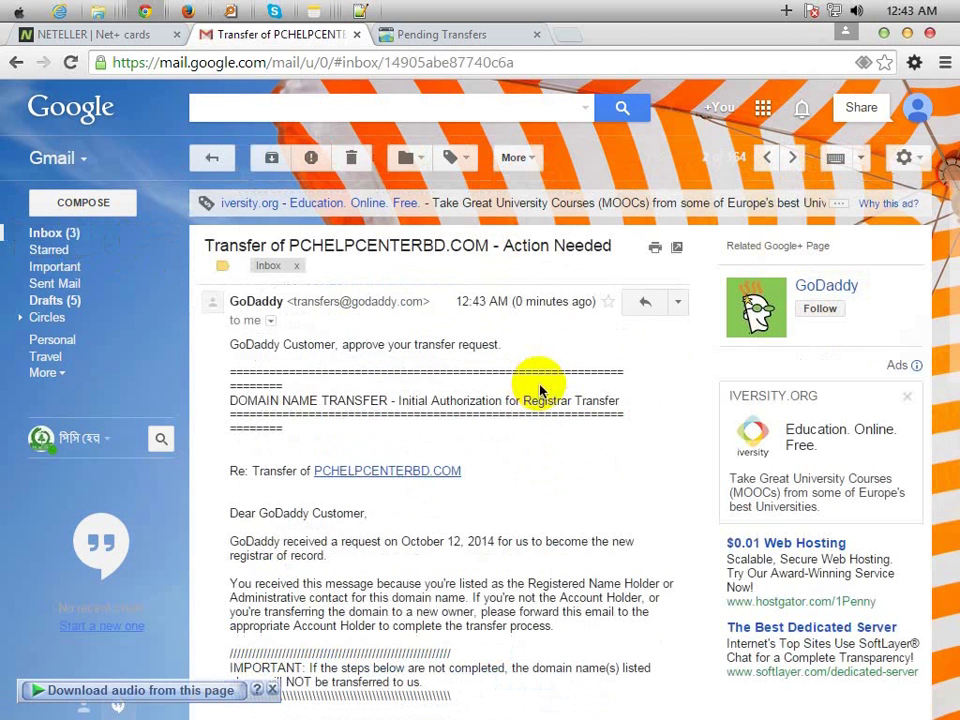
click(450, 38)
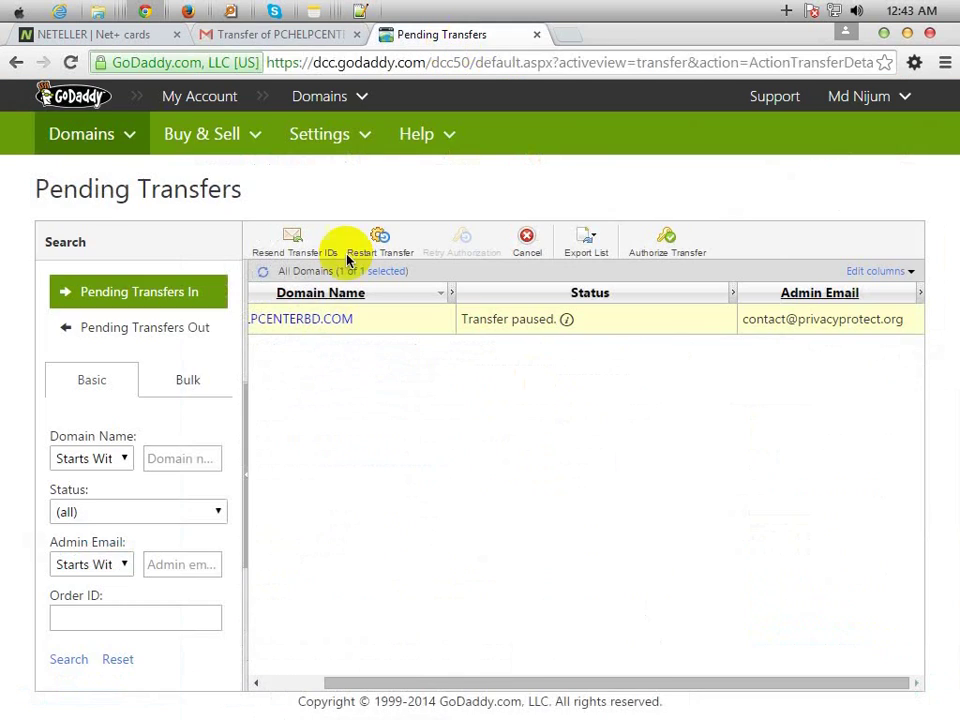
click(245, 36)
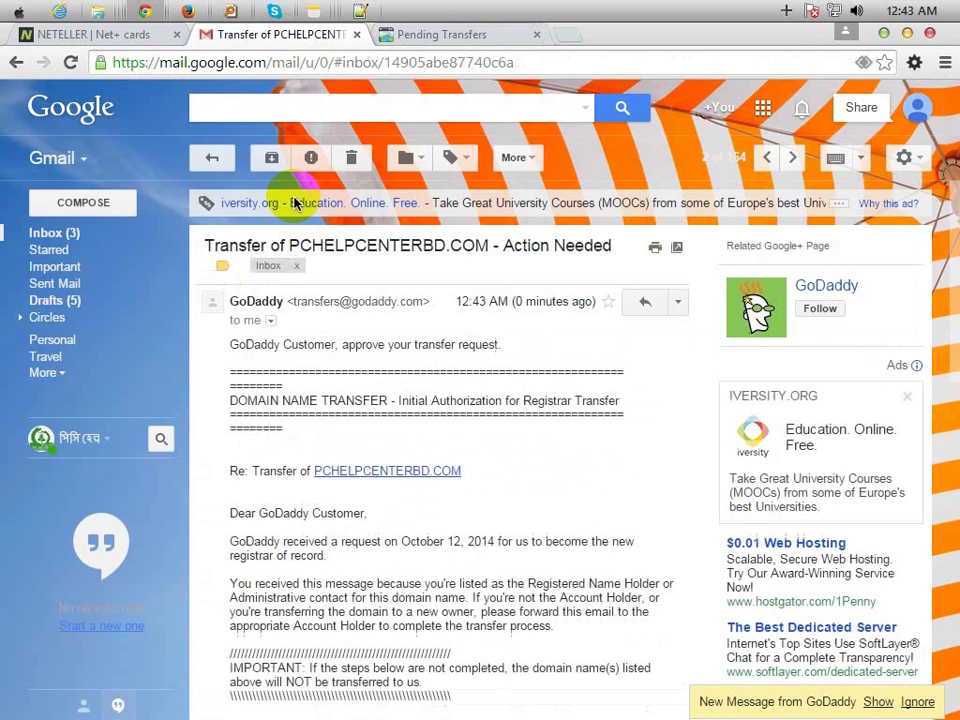
scroll(391, 505, down, 3)
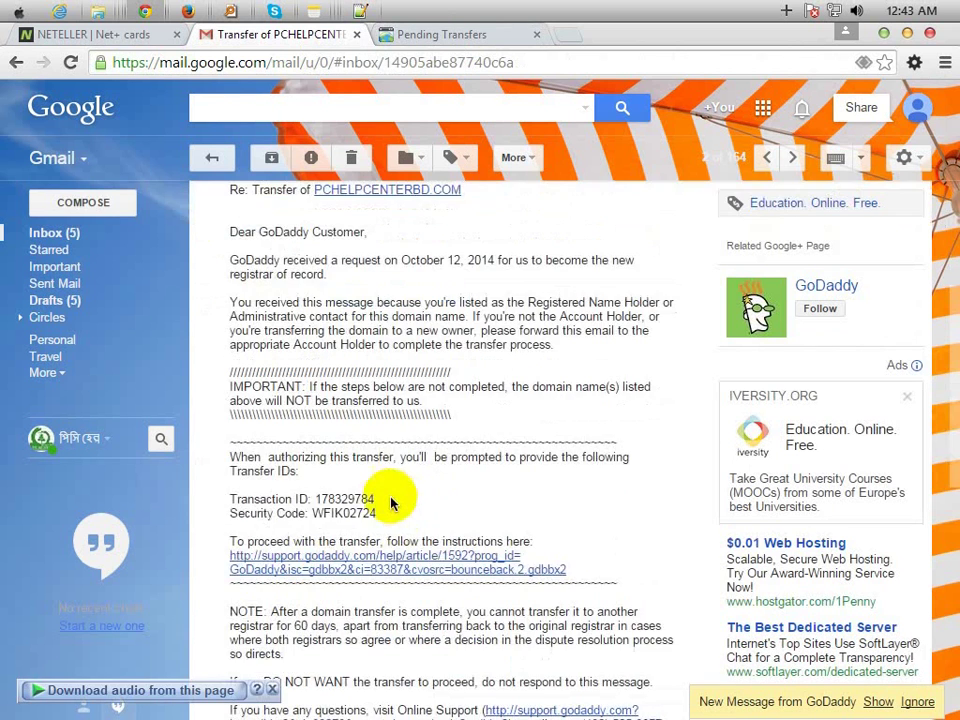
click(85, 238)
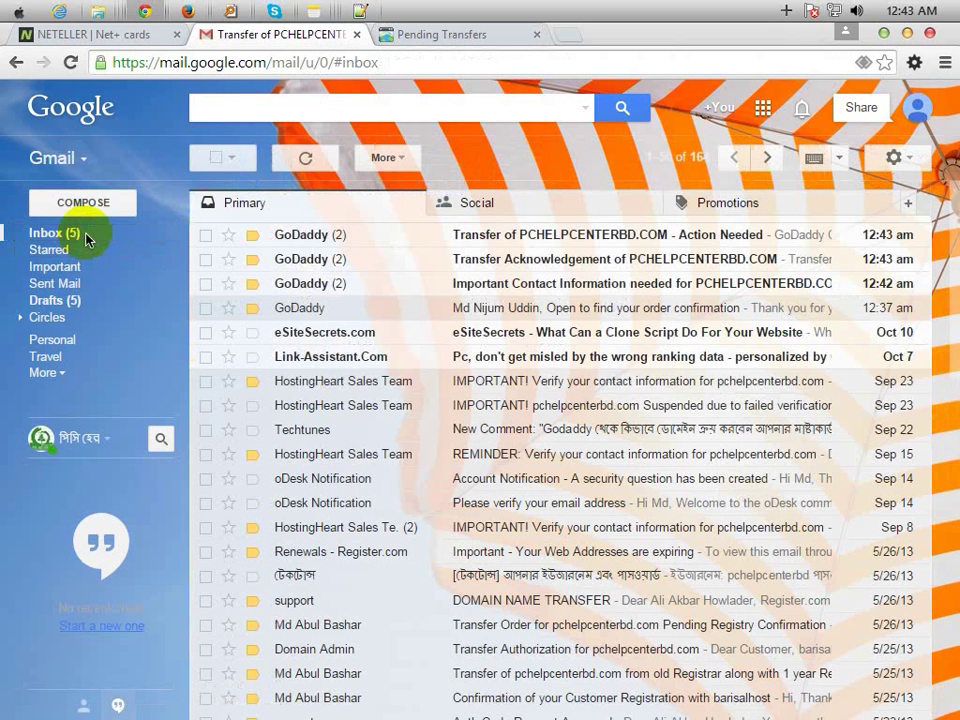
- Reopen the Action Needed email and expand its collapsed GoDaddy message
click(570, 240)
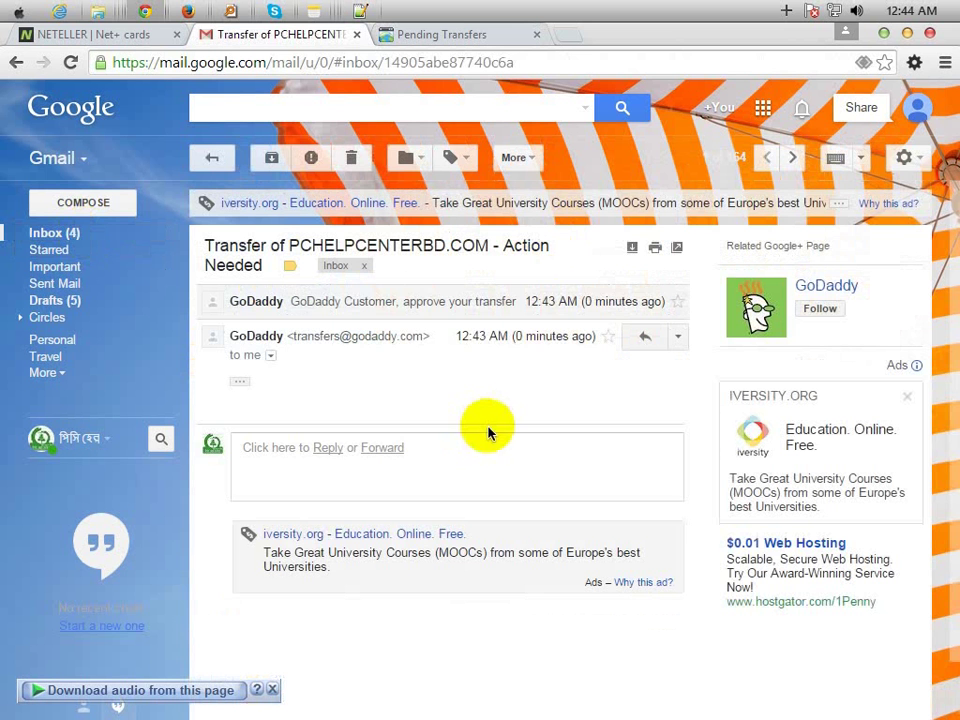
click(437, 306)
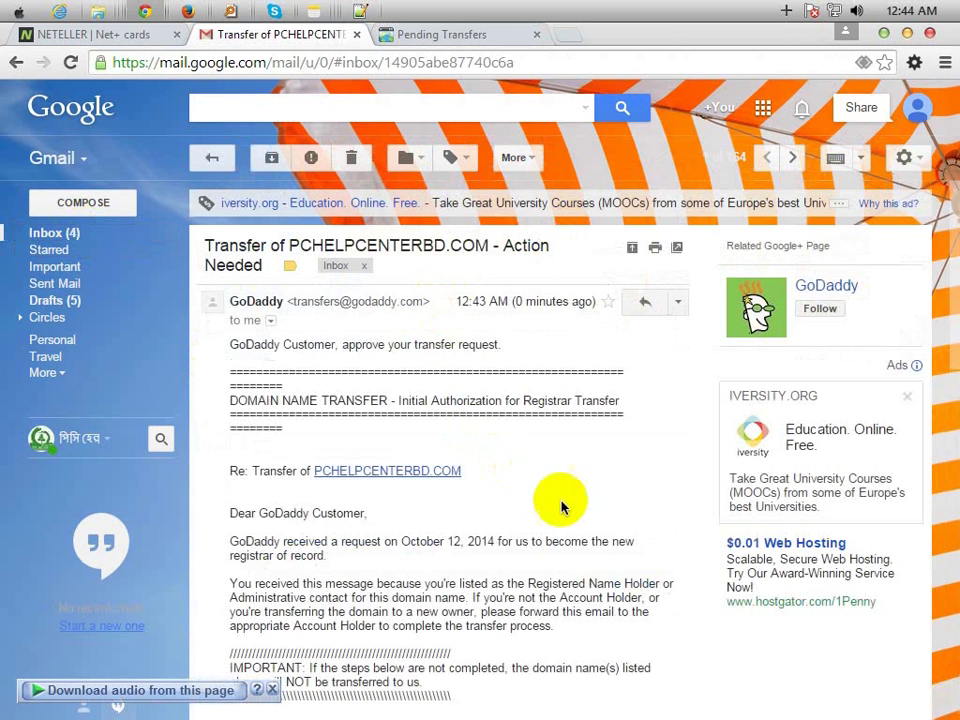
scroll(561, 506, down, 3)
scroll(557, 505, up, 3)
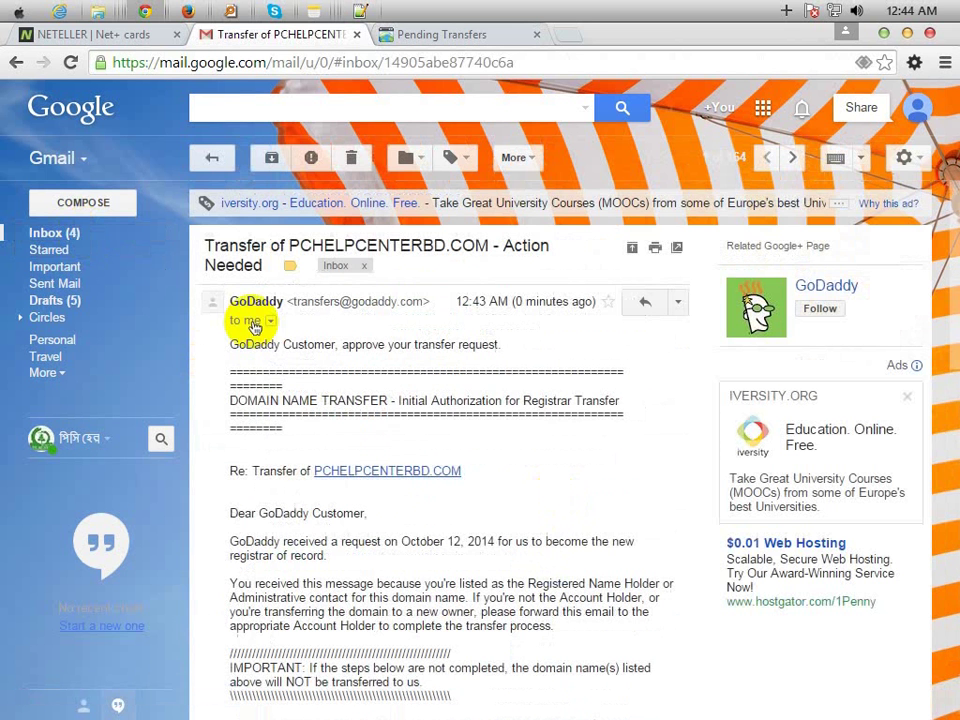
click(72, 234)
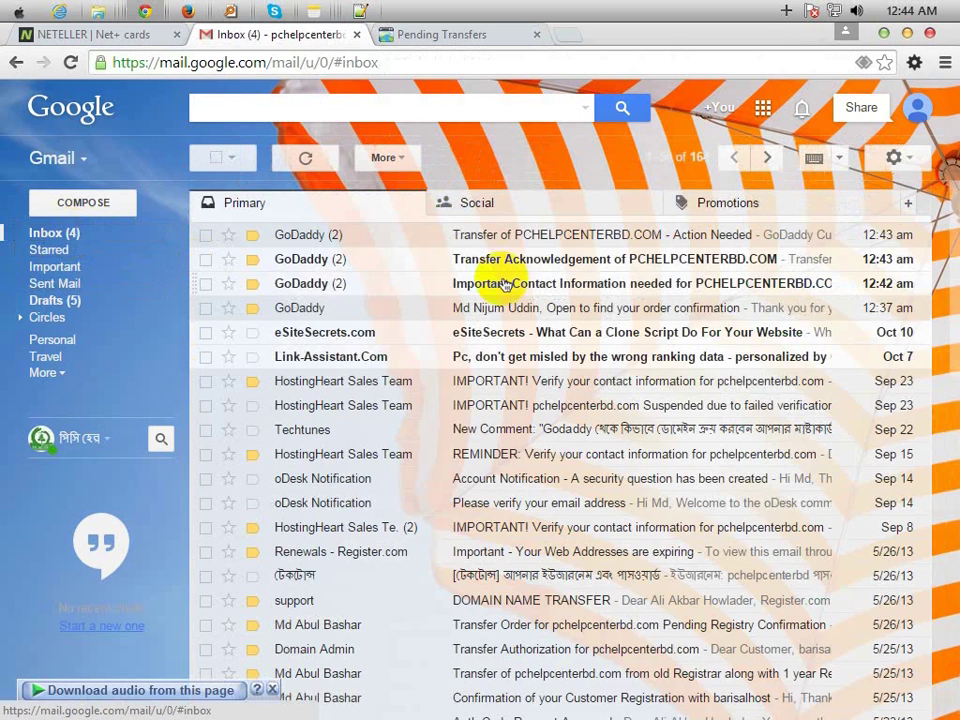
click(526, 268)
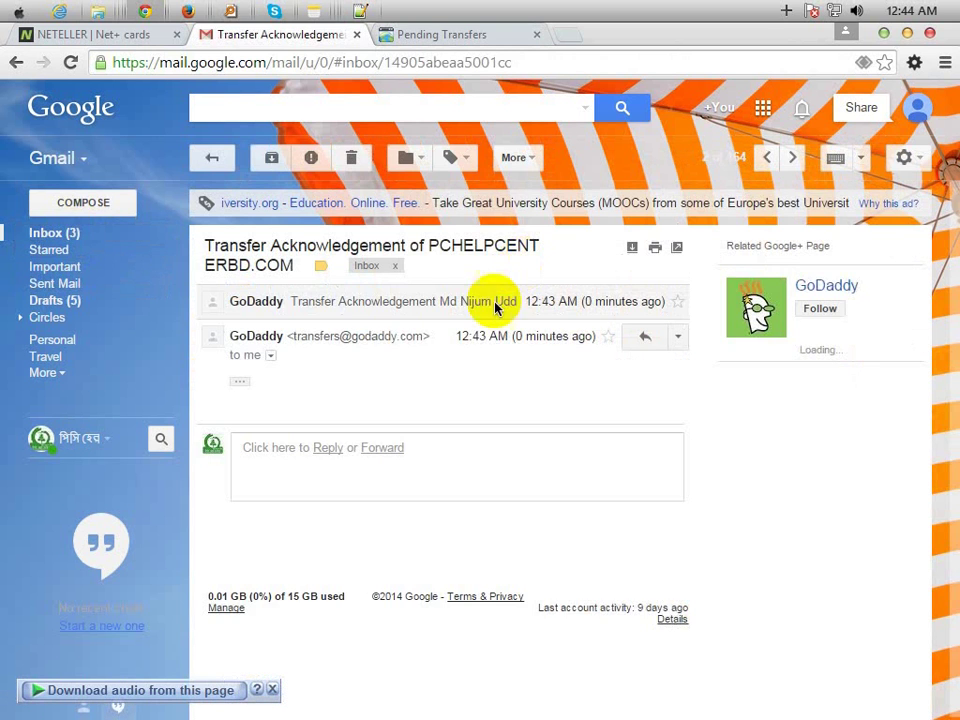
click(62, 234)
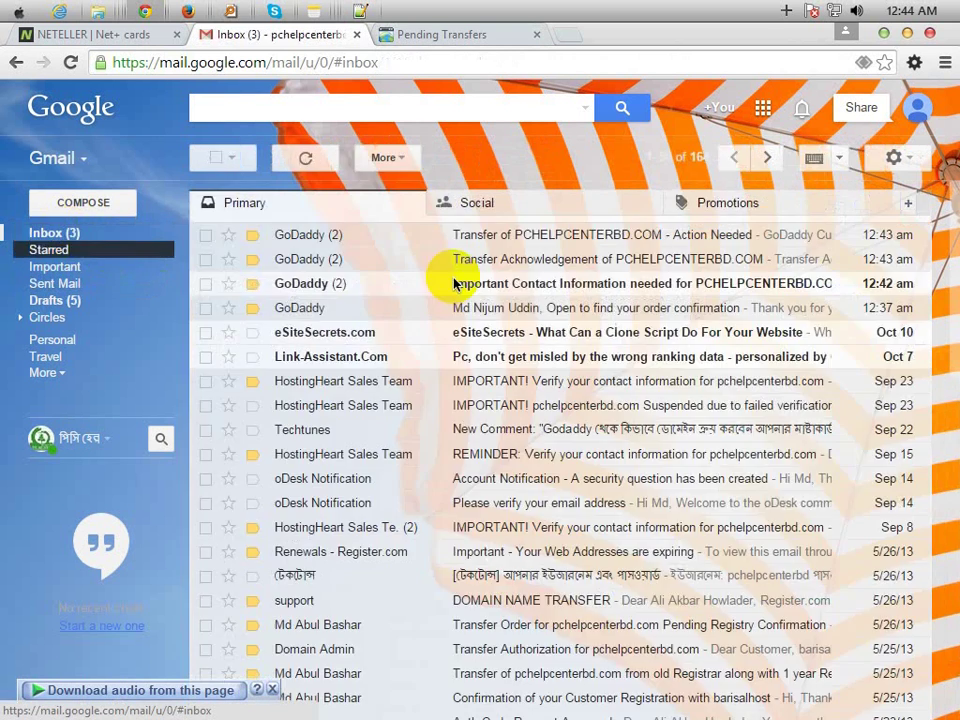
- Review the Important Contact Information email, expanding its earlier collapsed message
click(538, 285)
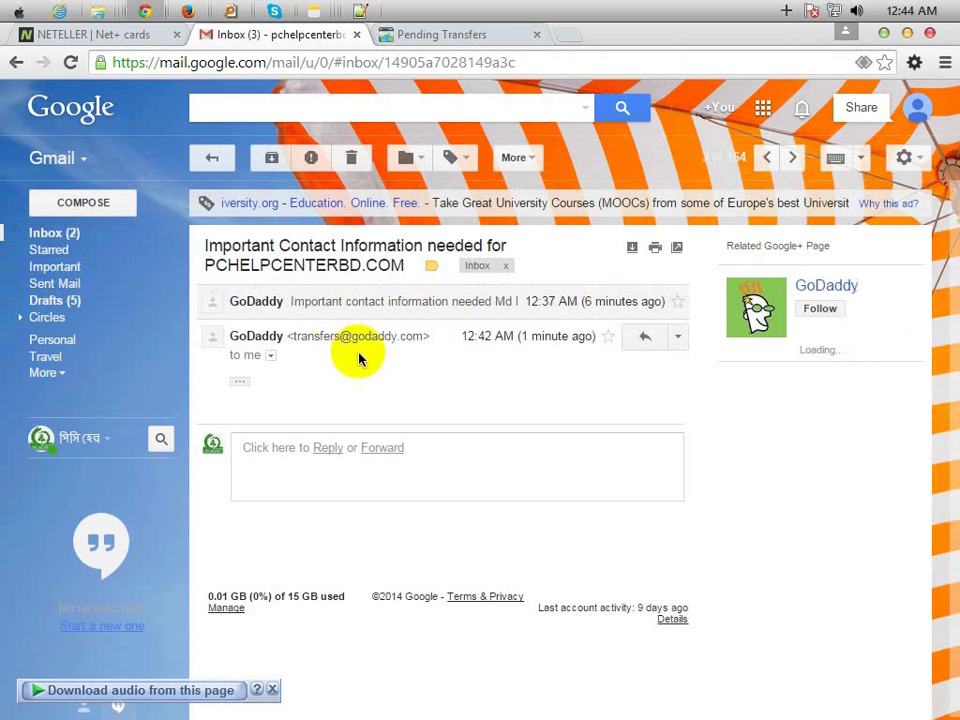
click(369, 308)
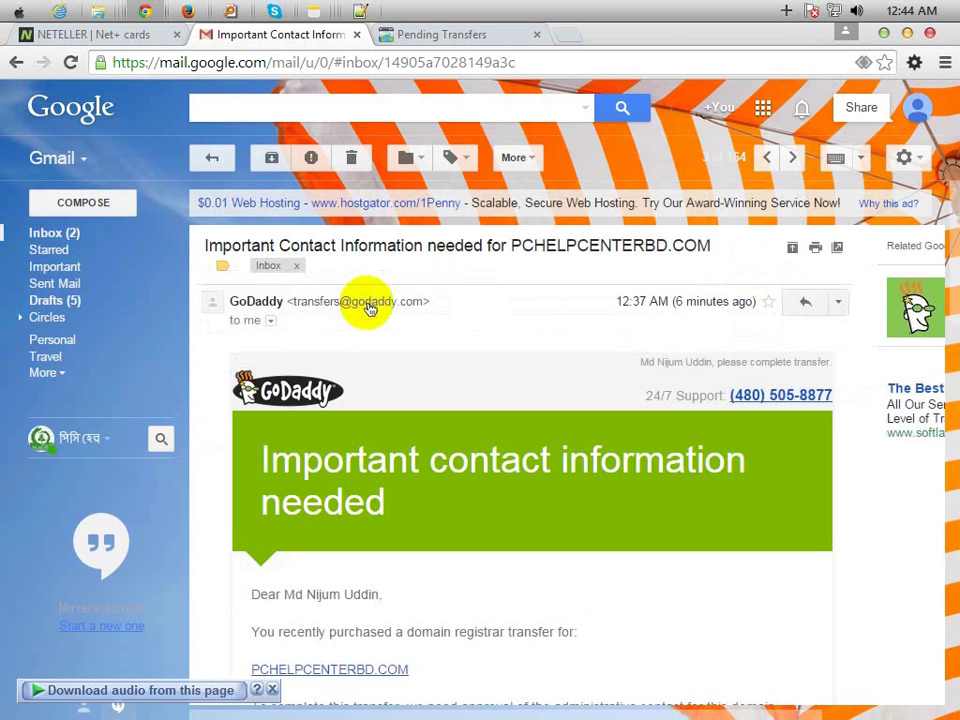
scroll(450, 390, down, 5)
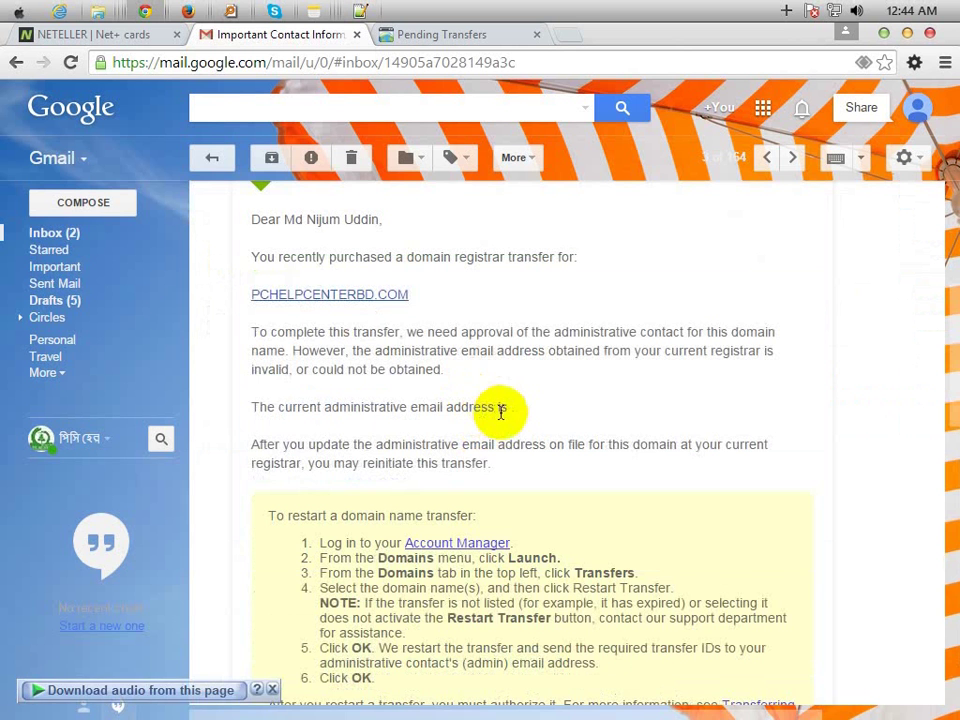
click(150, 233)
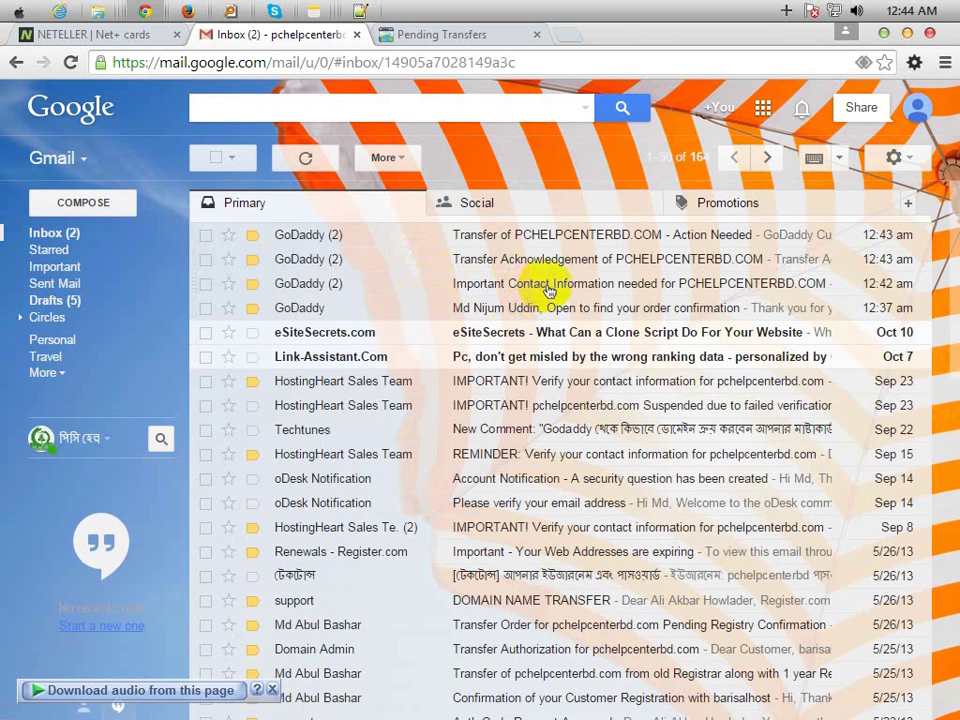
click(548, 291)
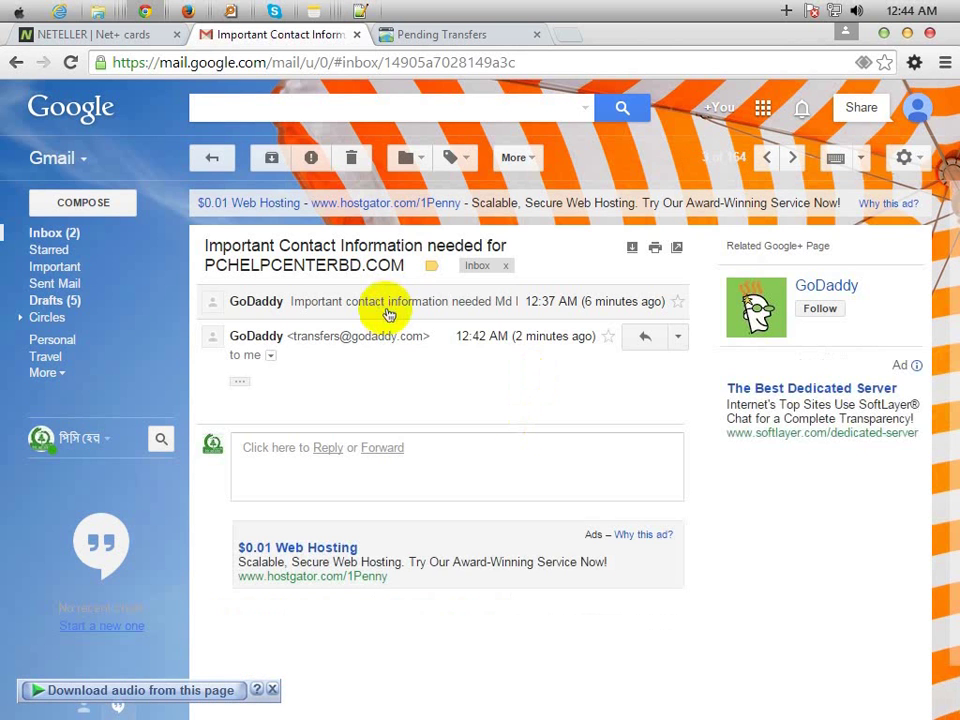
click(388, 313)
scroll(435, 384, down, 3)
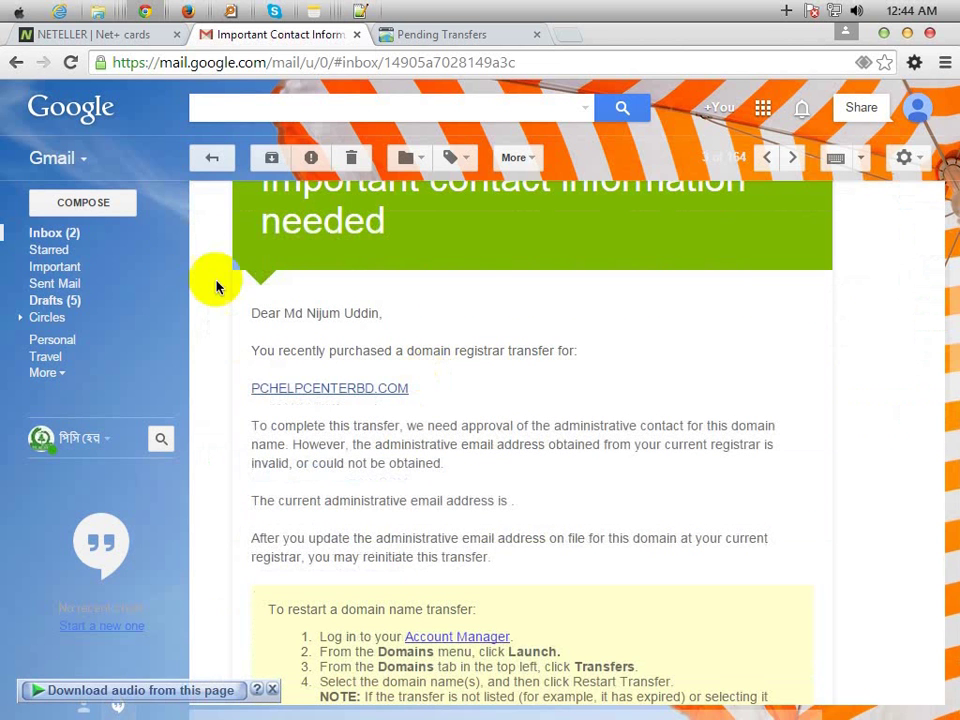
click(75, 233)
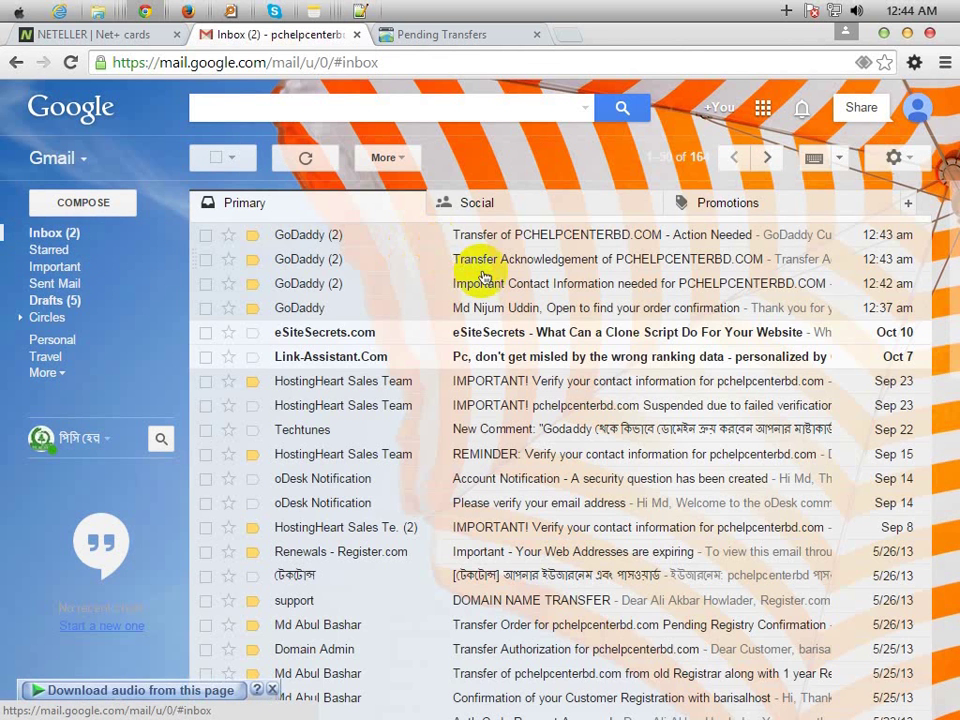
- Scroll the Transfer Acknowledgement email to the restart steps and open its GoDaddy home page link
click(508, 262)
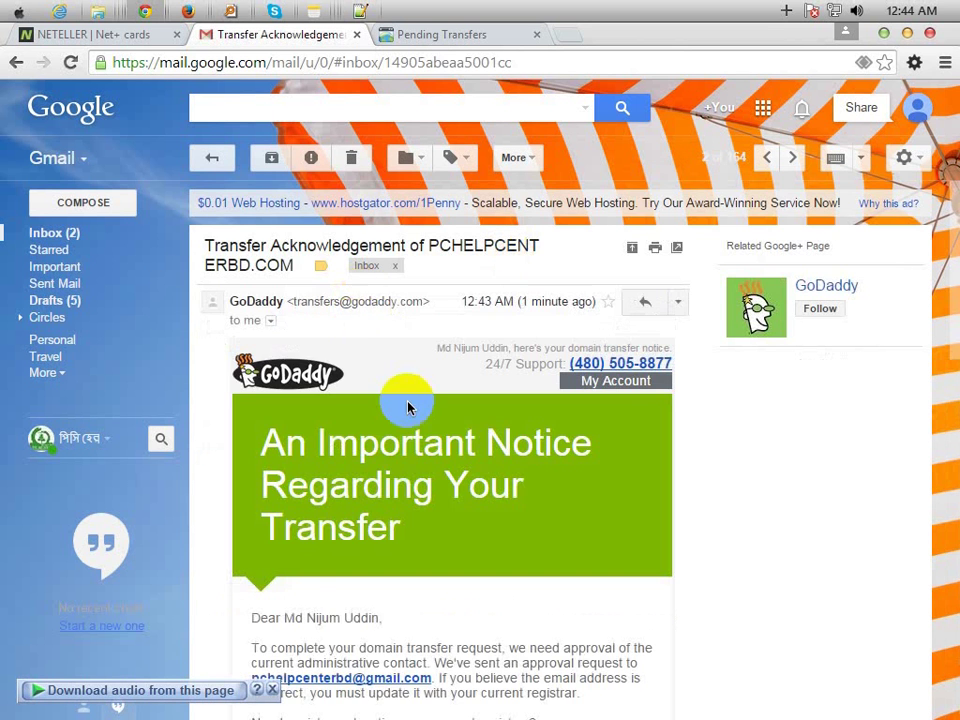
scroll(410, 405, down, 3)
scroll(430, 470, down, 1)
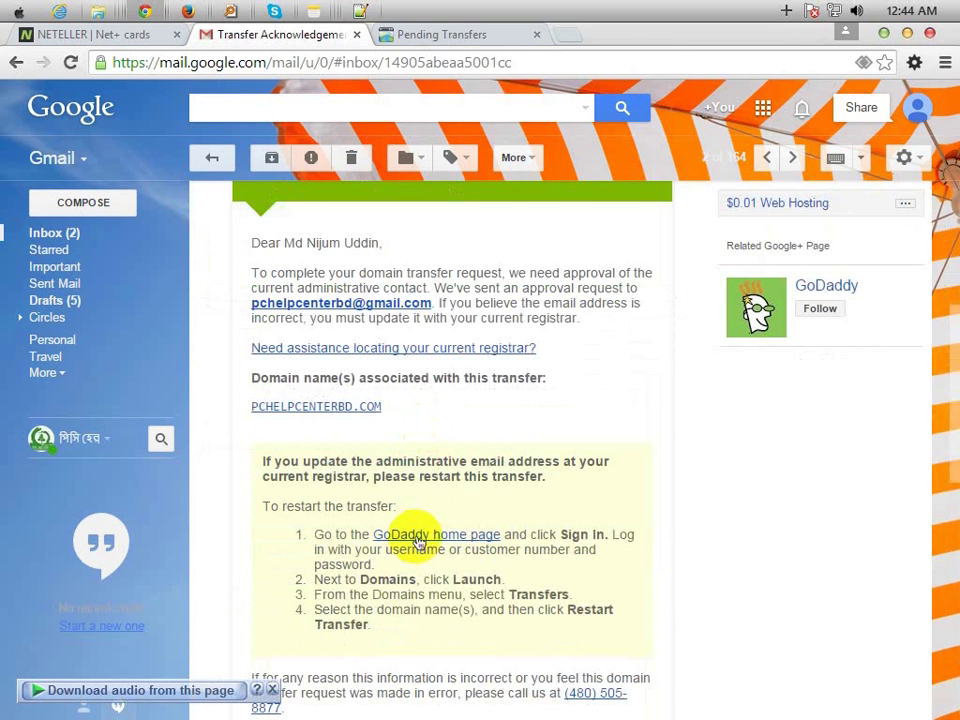
click(410, 536)
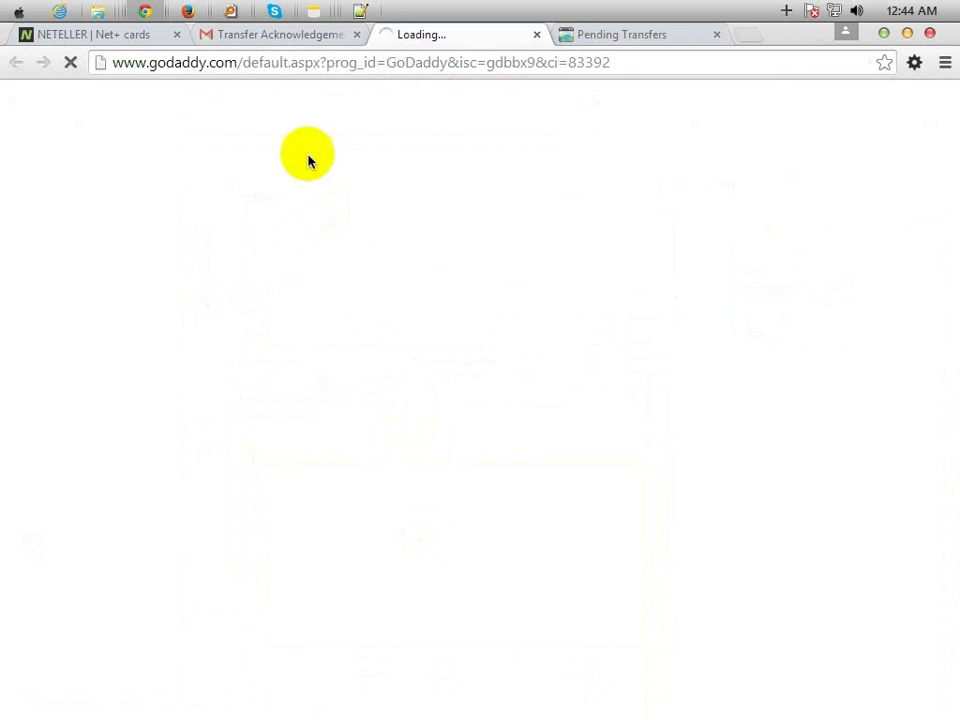
- Re-read the restart instructions in the Transfer Acknowledgement email
click(289, 42)
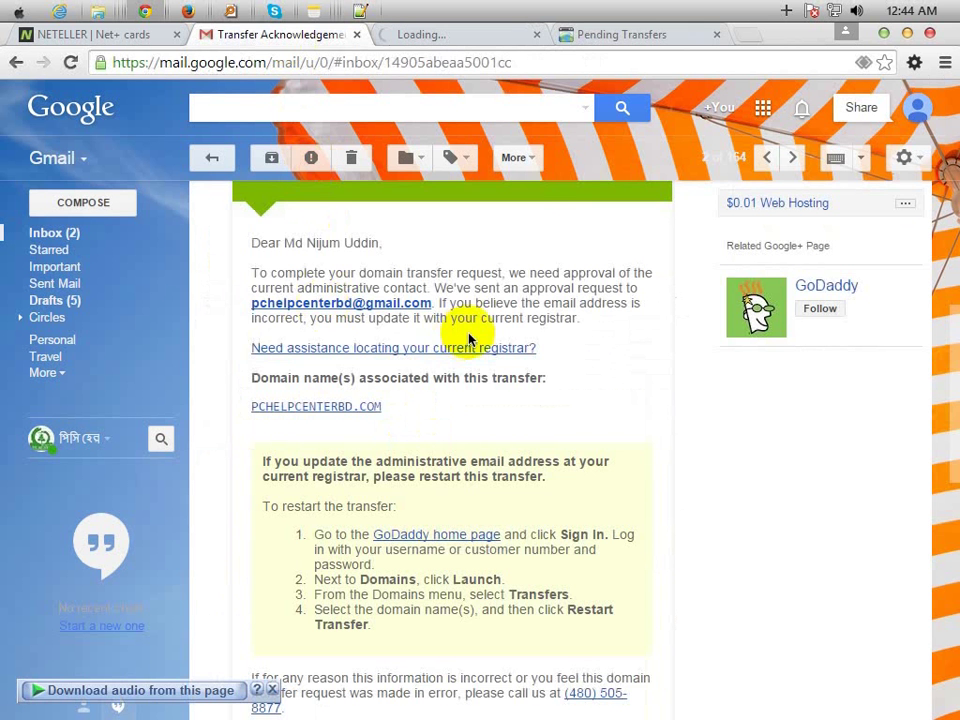
scroll(469, 336, up, 4)
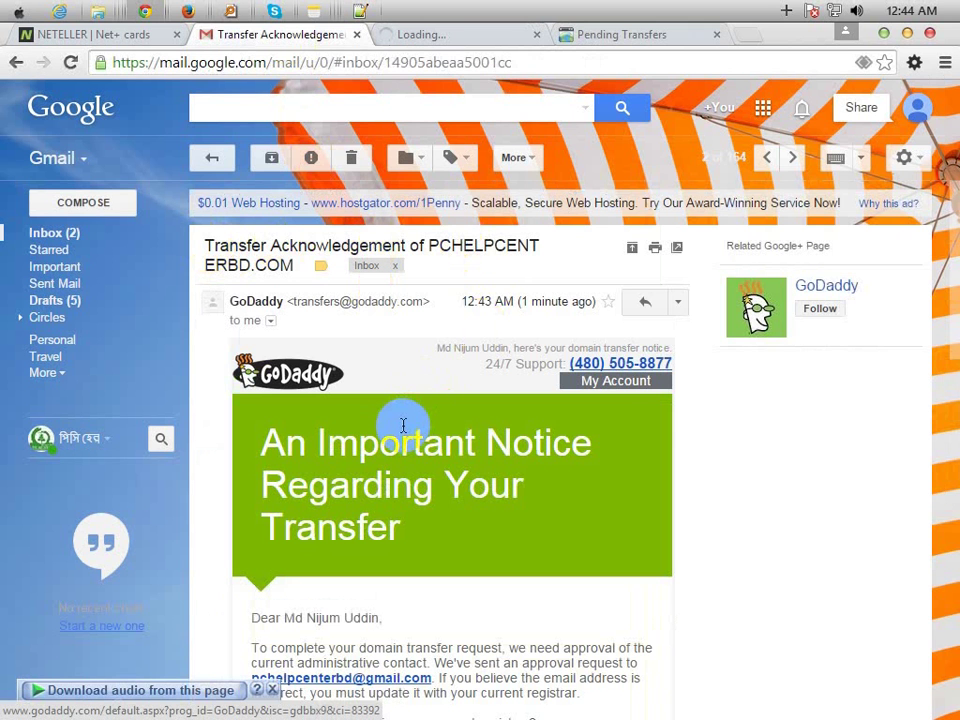
scroll(404, 425, down, 5)
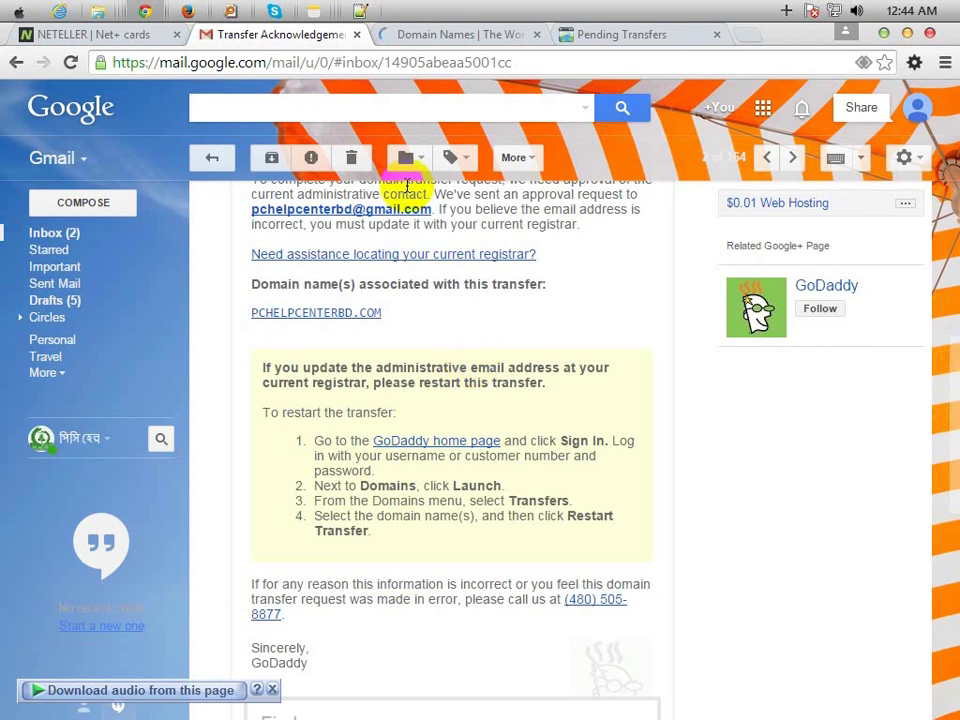
- Reach domain management through My Account quick links and expand the Domains product
click(441, 40)
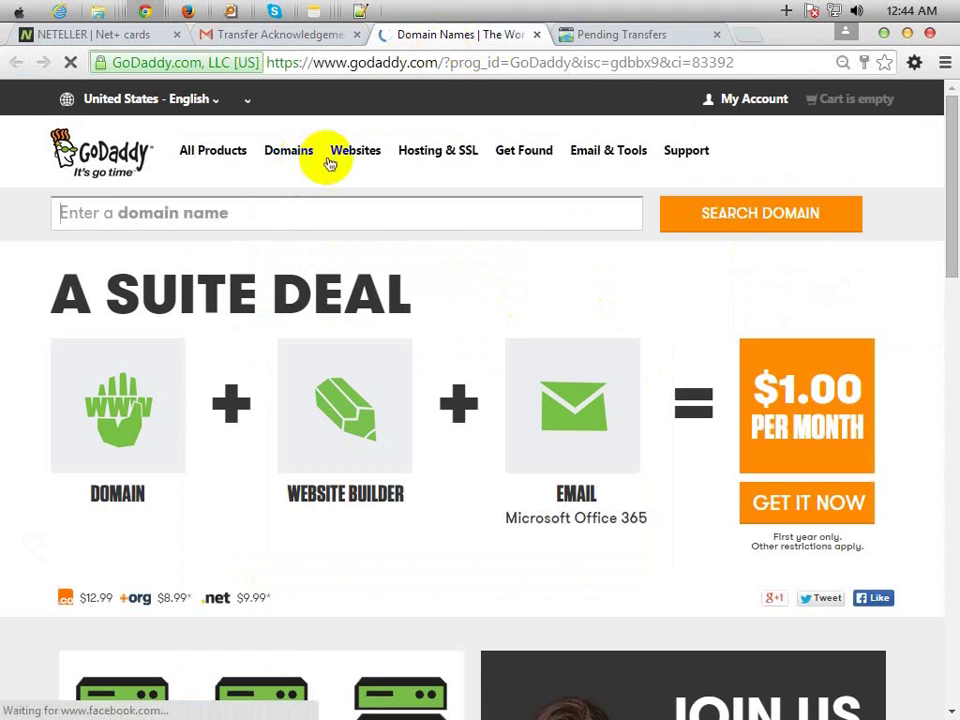
click(747, 101)
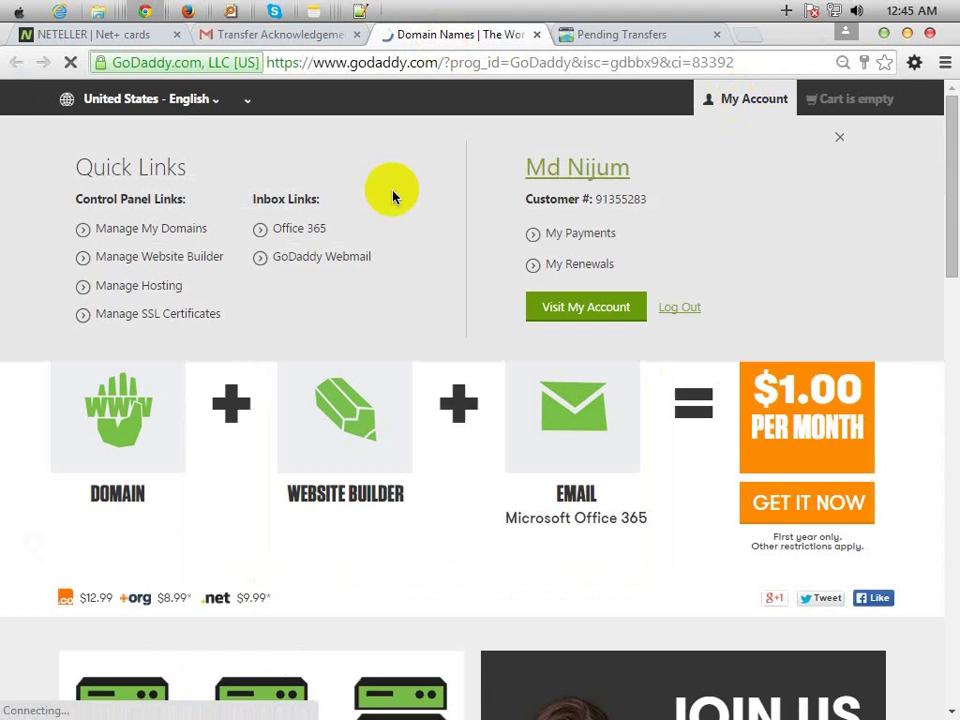
click(140, 232)
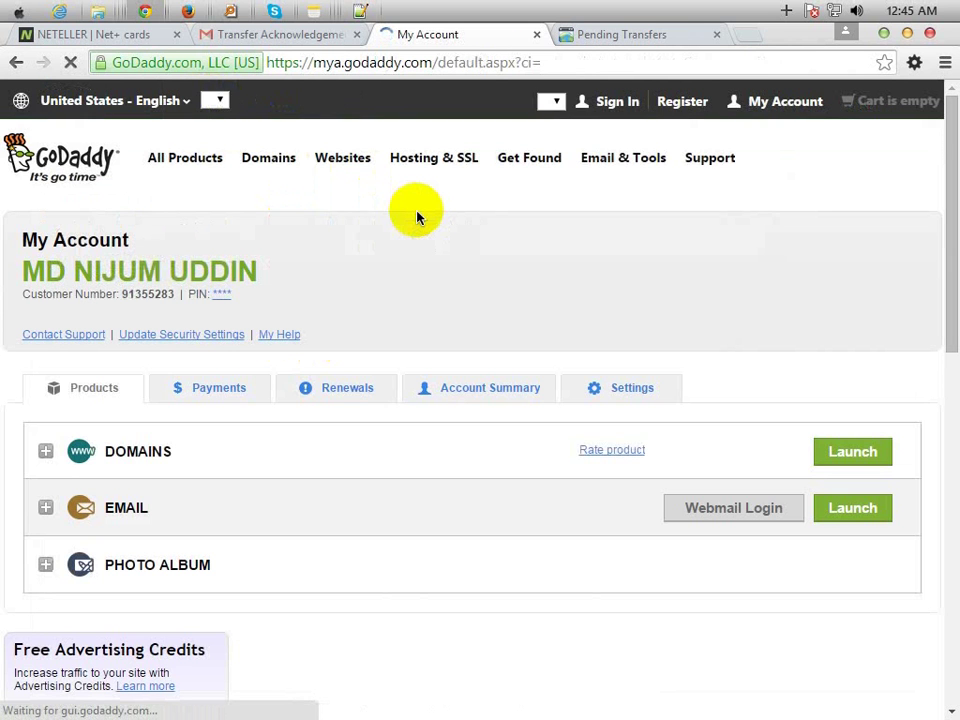
click(148, 455)
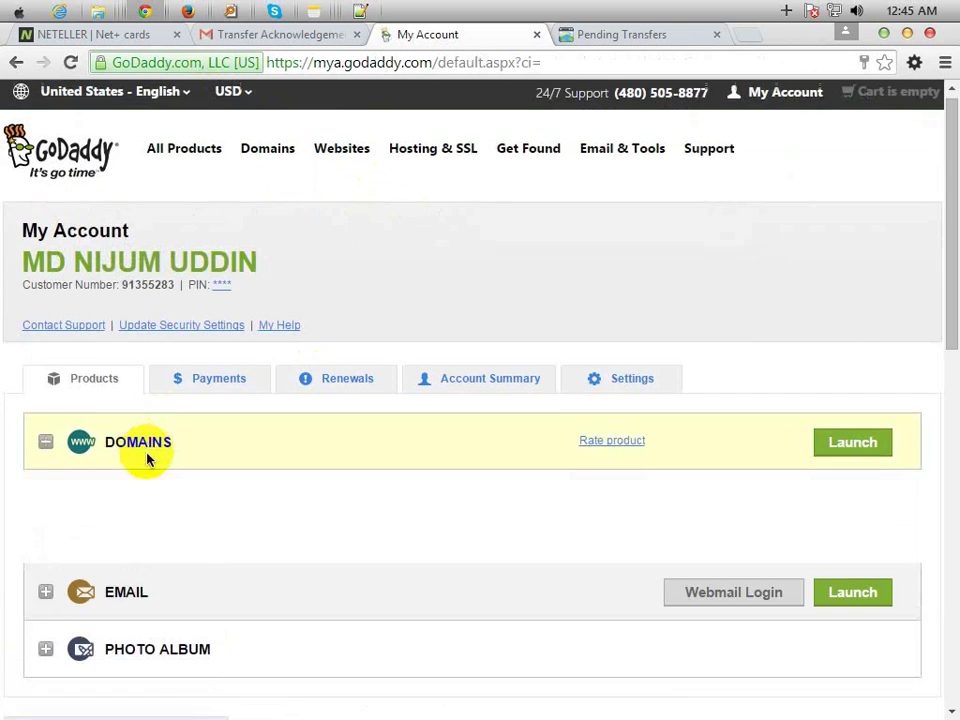
- Launch the pchelpcenterbd.com pending transfer from the account's Transfers list
scroll(147, 458, down, 3)
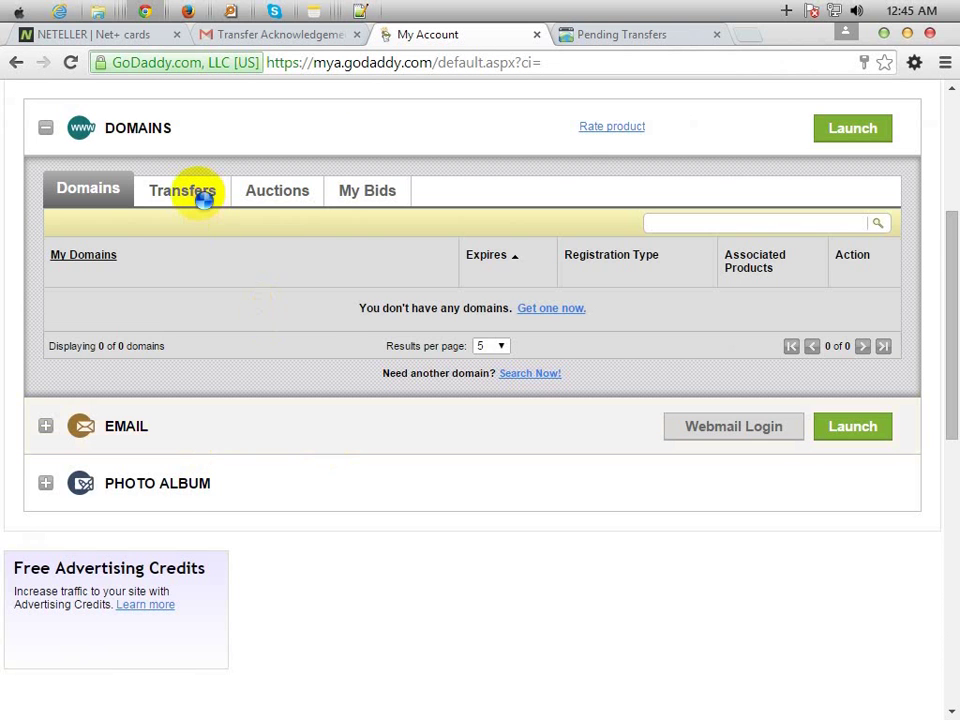
click(200, 197)
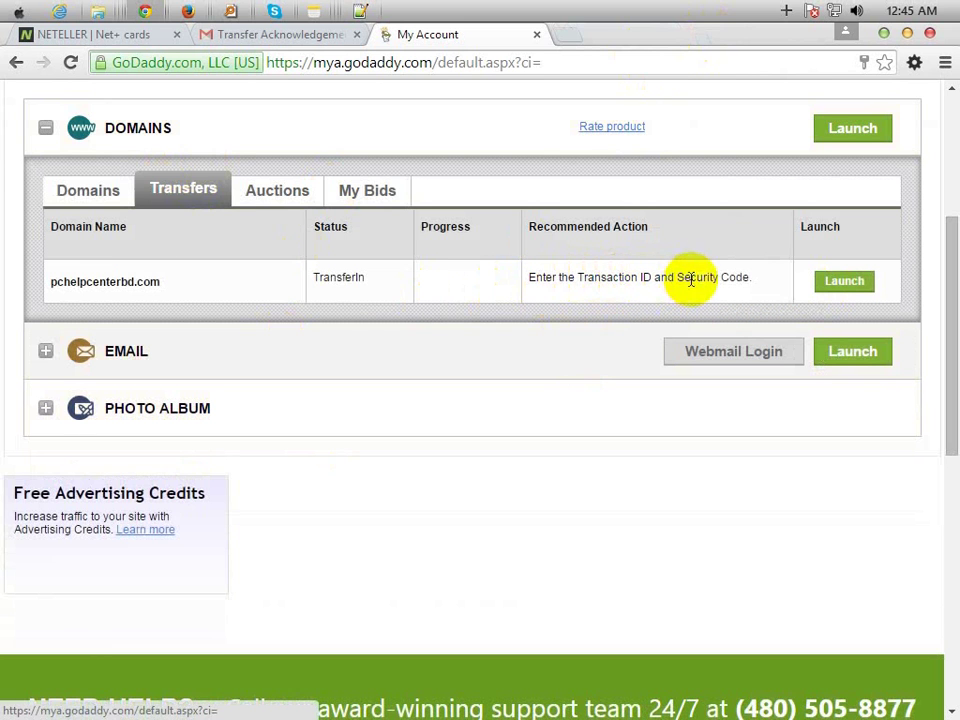
click(840, 282)
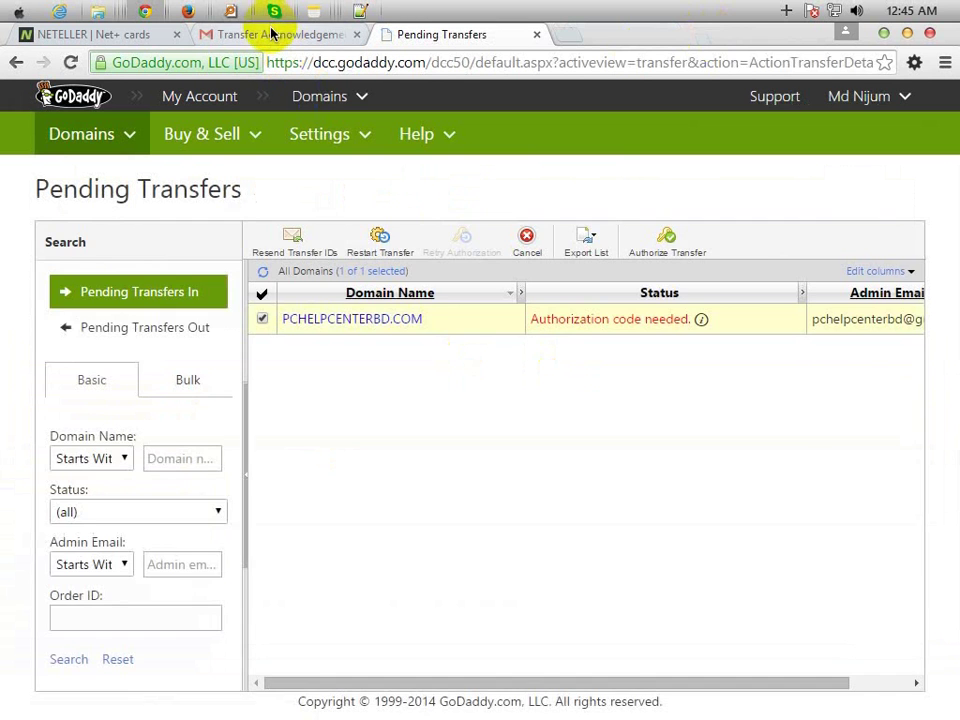
- Copy the Transaction ID from the 'Transfer of PCHELPCENTERBD.COM - Action Needed' email, then return to Pending Transfers
click(272, 36)
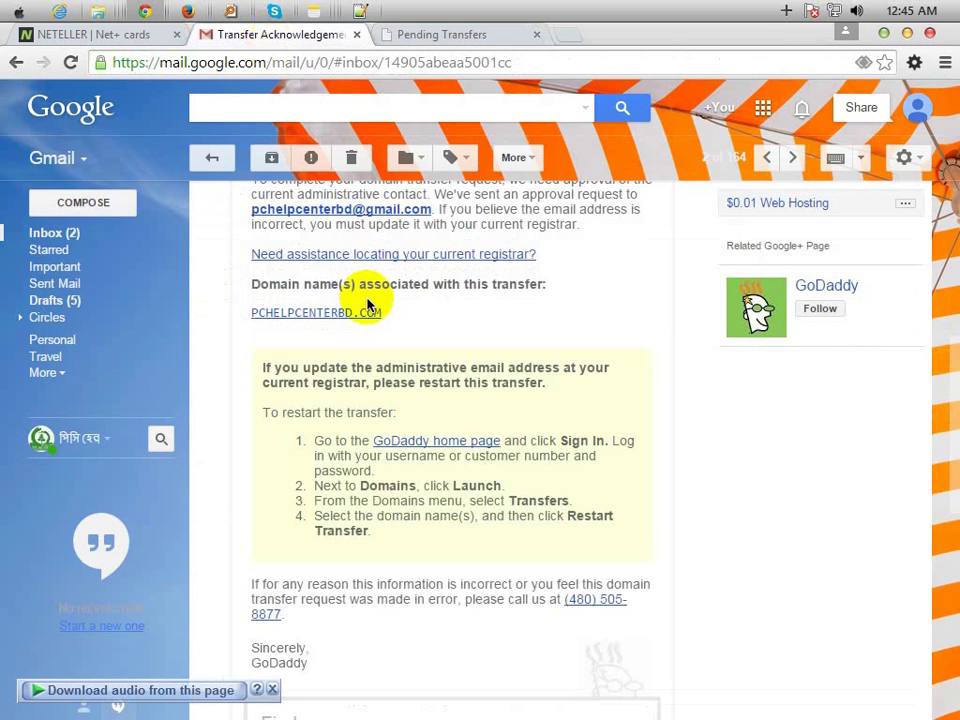
click(93, 240)
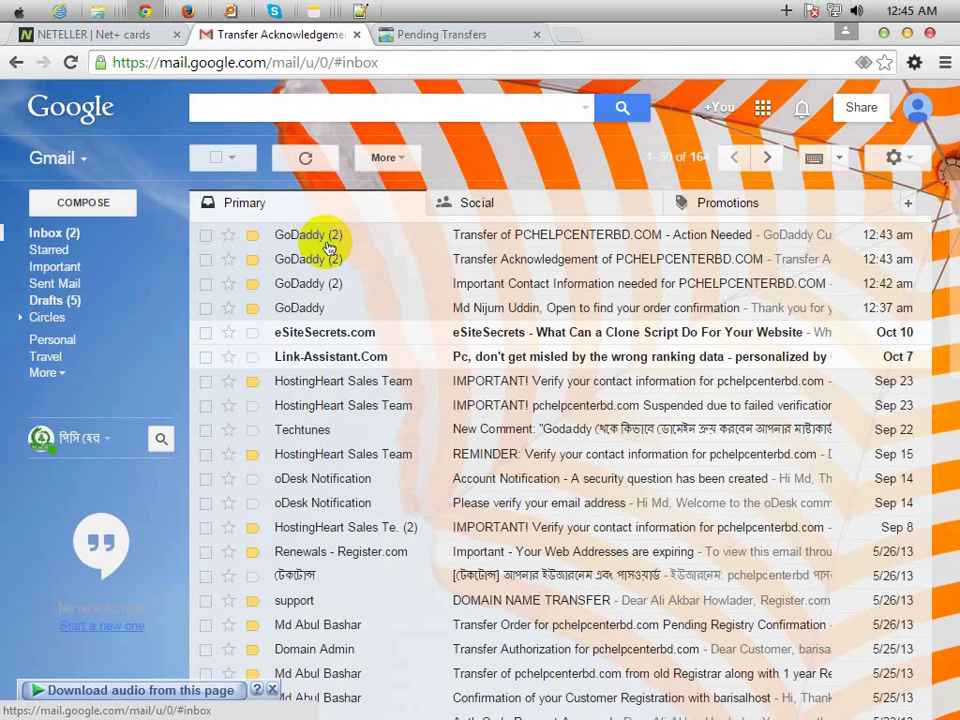
click(531, 239)
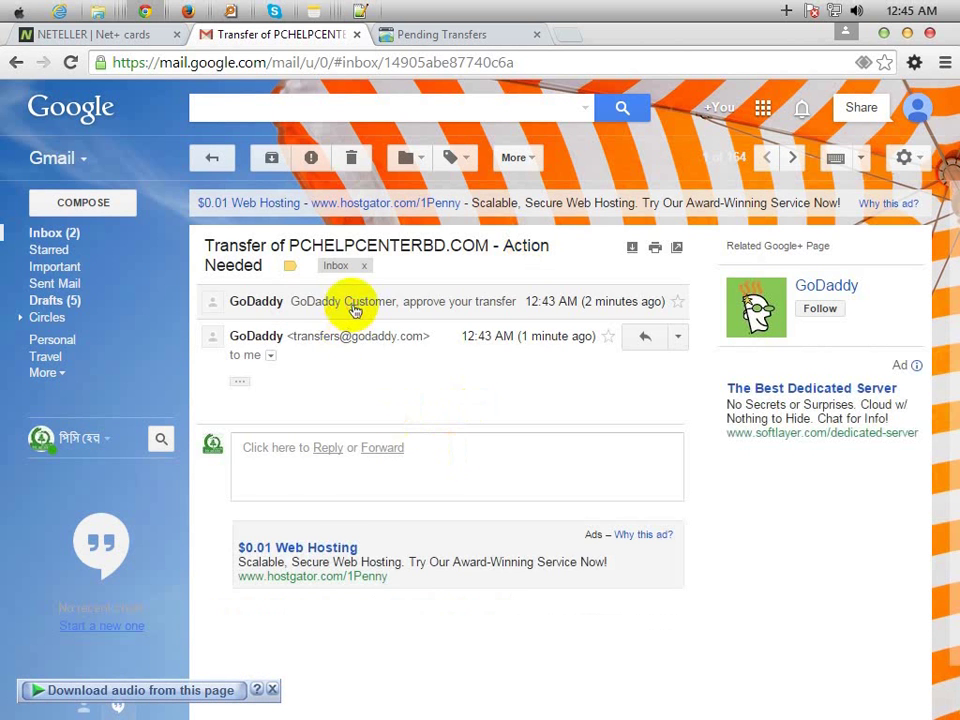
click(349, 305)
scroll(379, 553, down, 3)
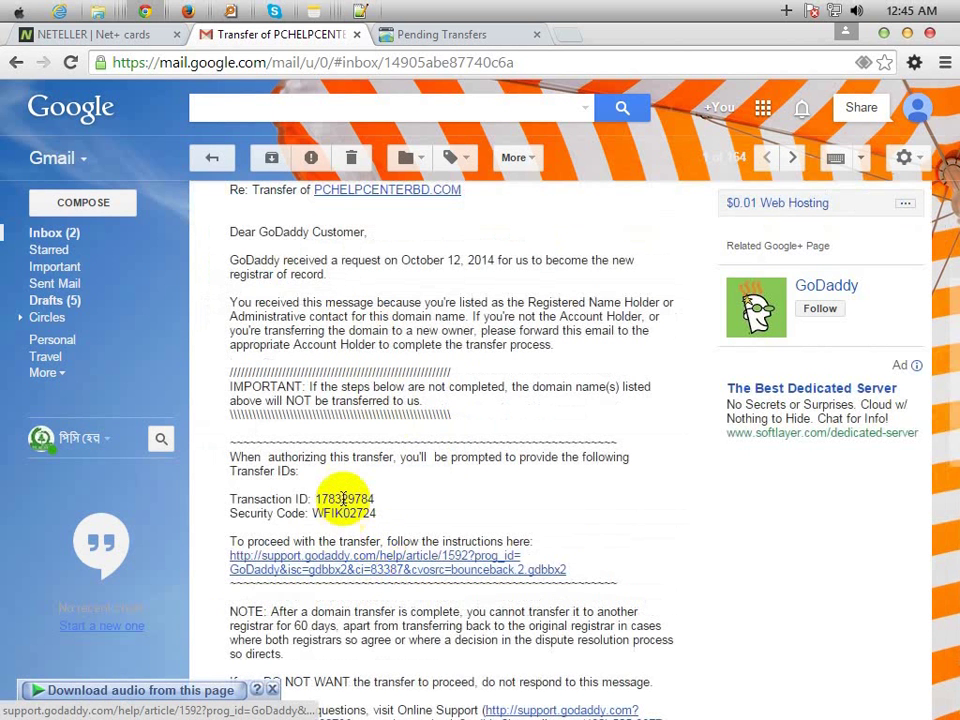
double_click(343, 498)
key(ctrl+c)
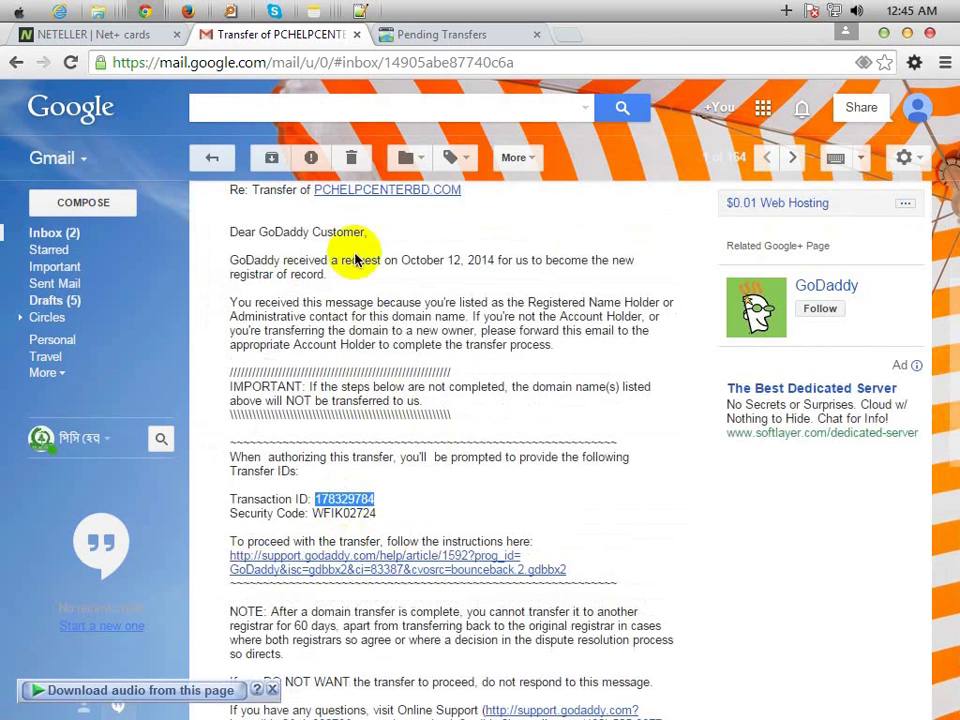
click(447, 34)
click(461, 517)
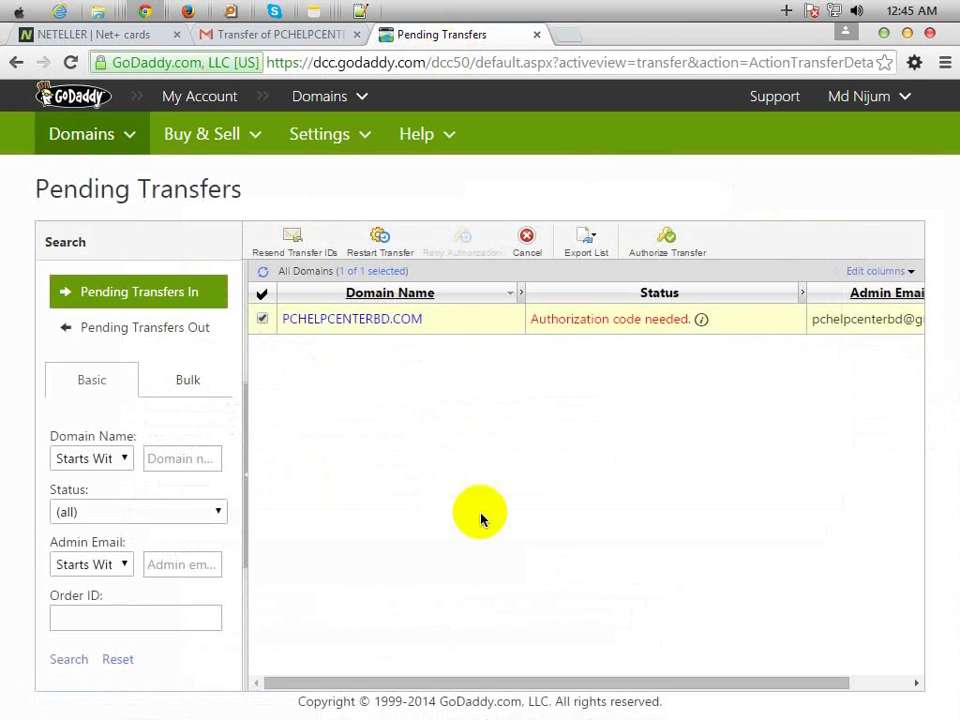
- Open the Add Transfer Codes form and paste the email's Transaction ID
click(602, 320)
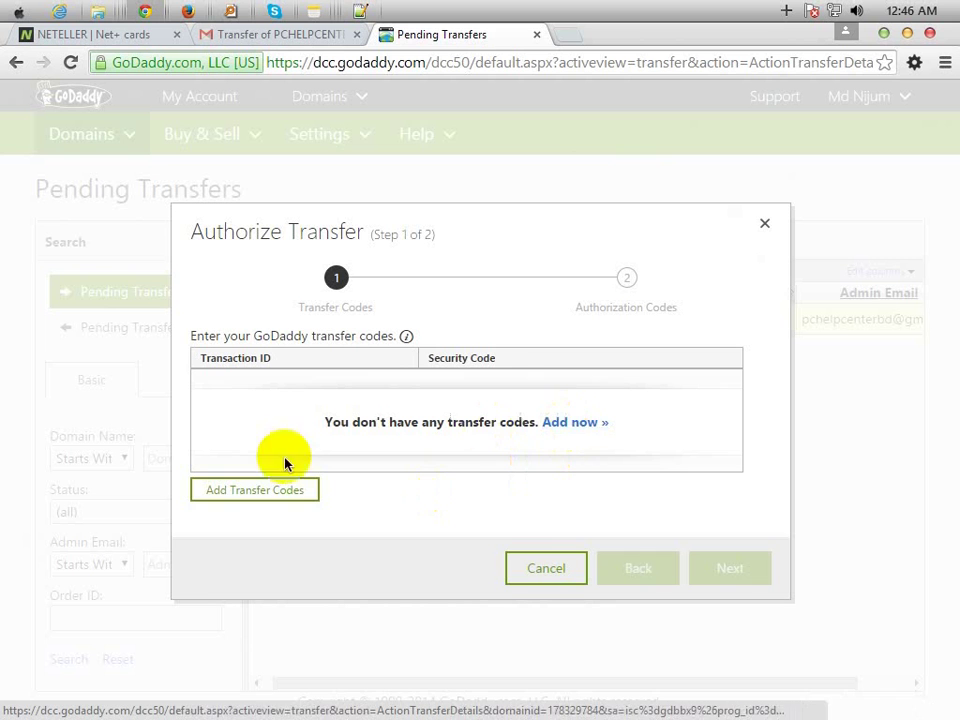
click(576, 426)
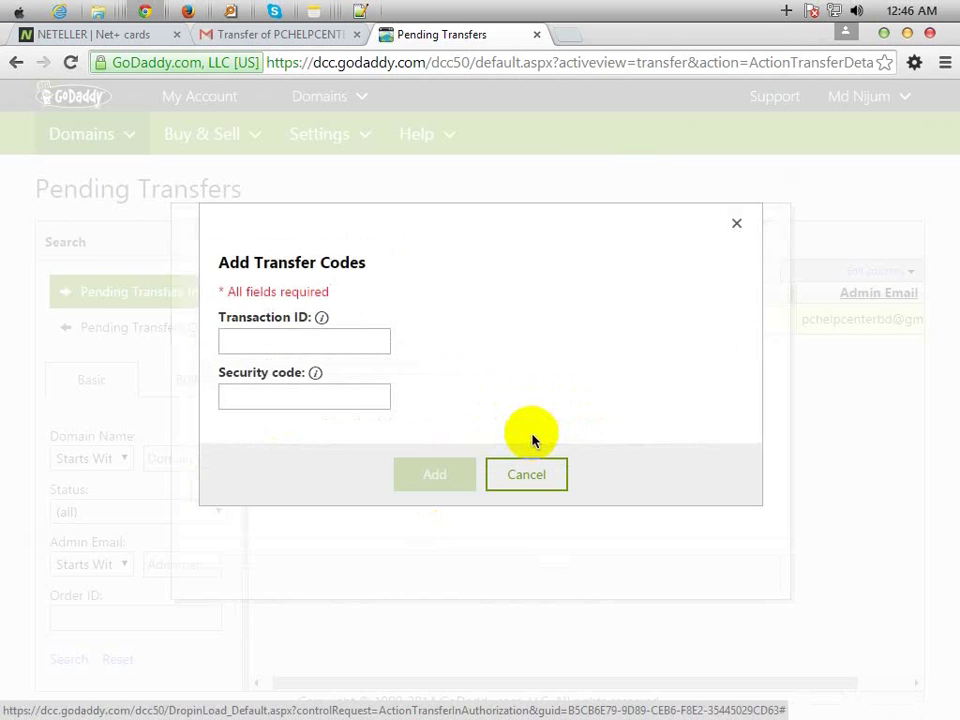
click(326, 347)
key(ctrl+v)
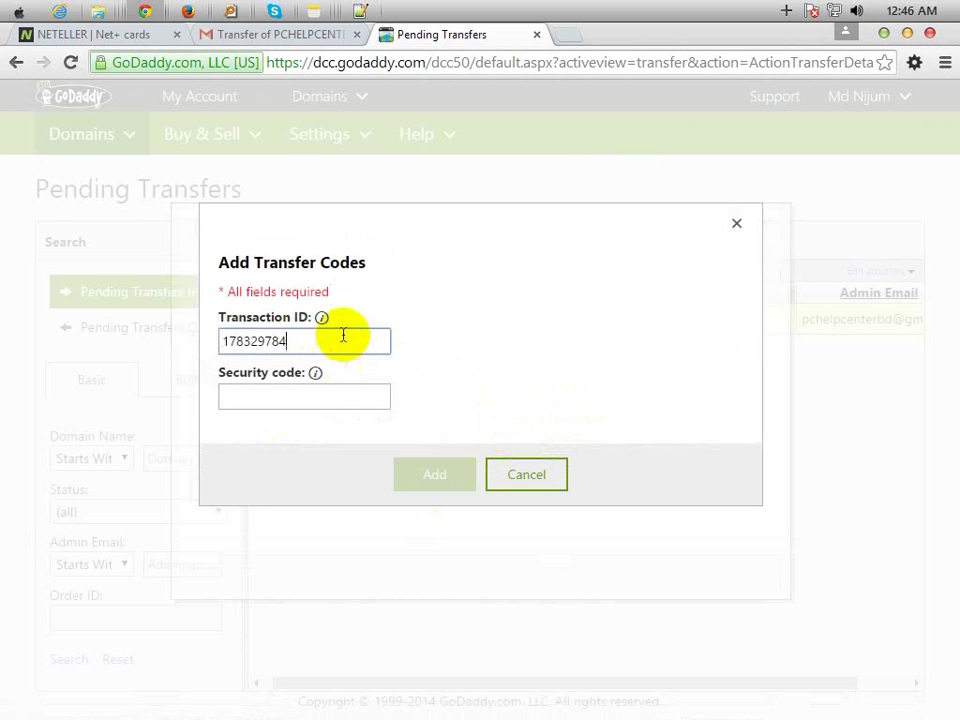
- Copy the Security Code from the email, paste it into the form, and add both codes
click(242, 34)
double_click(345, 513)
key(ctrl+c)
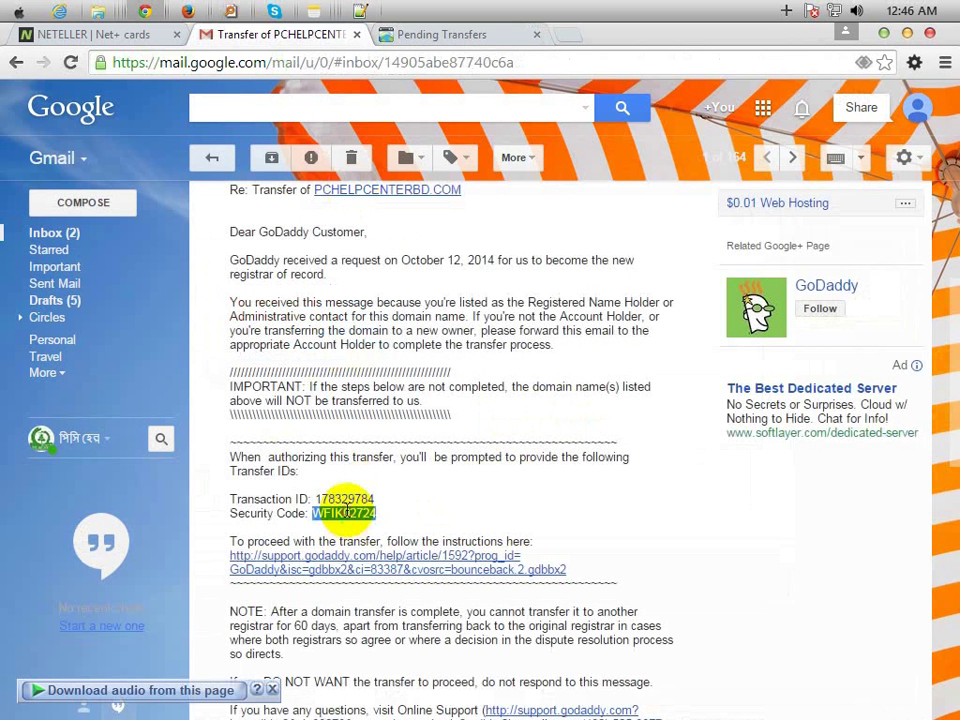
click(437, 36)
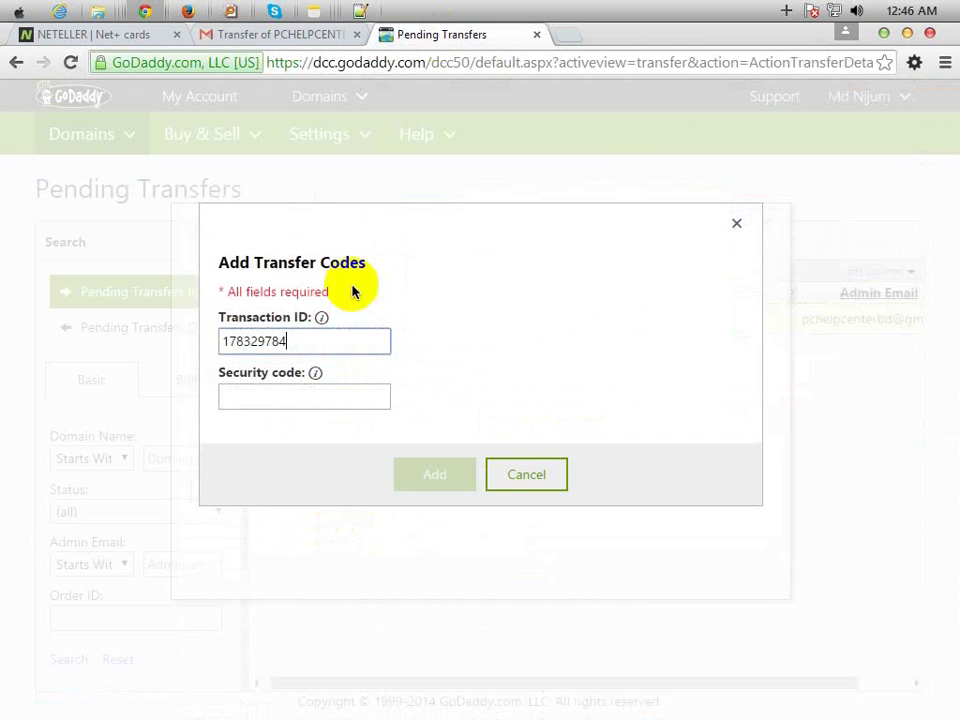
click(285, 392)
key(ctrl+v)
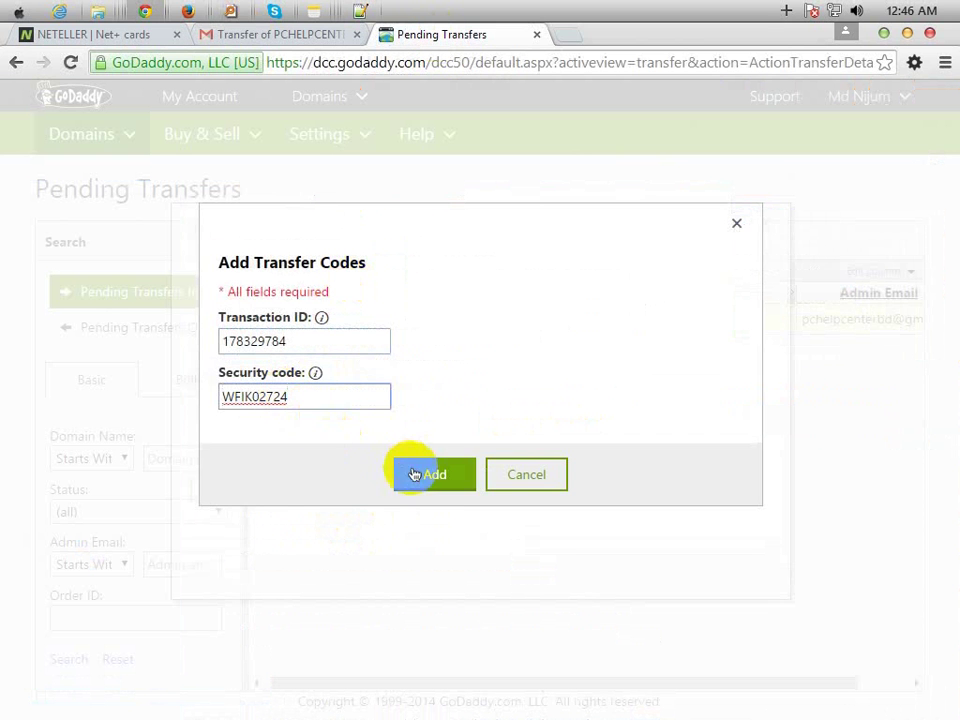
click(418, 473)
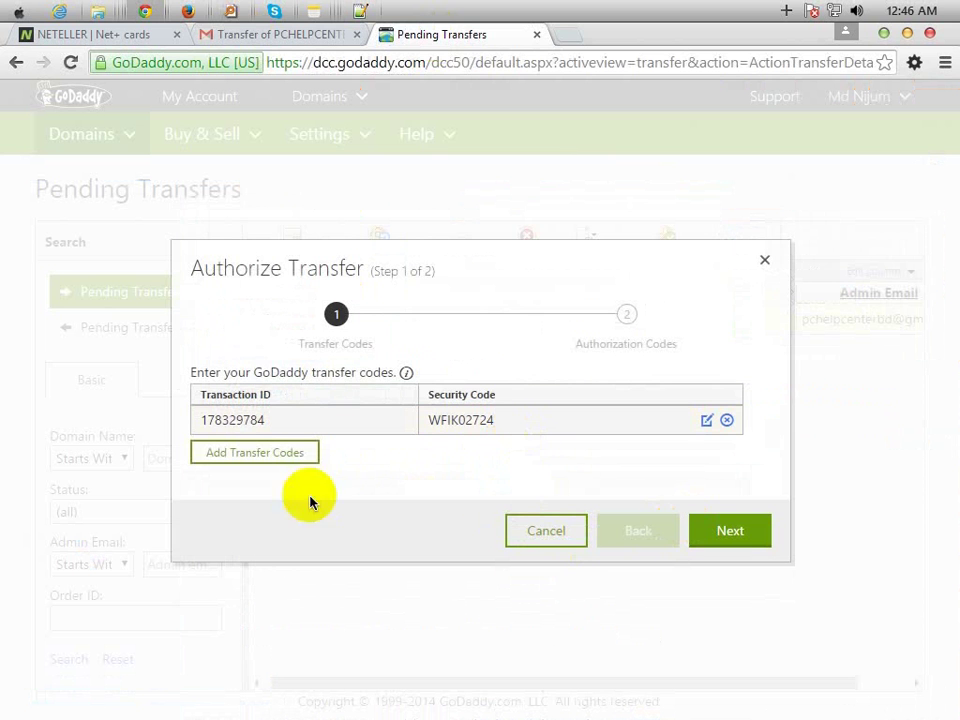
- Continue to the Authorization Code step and copy the saved auth code from Notepad++
click(733, 531)
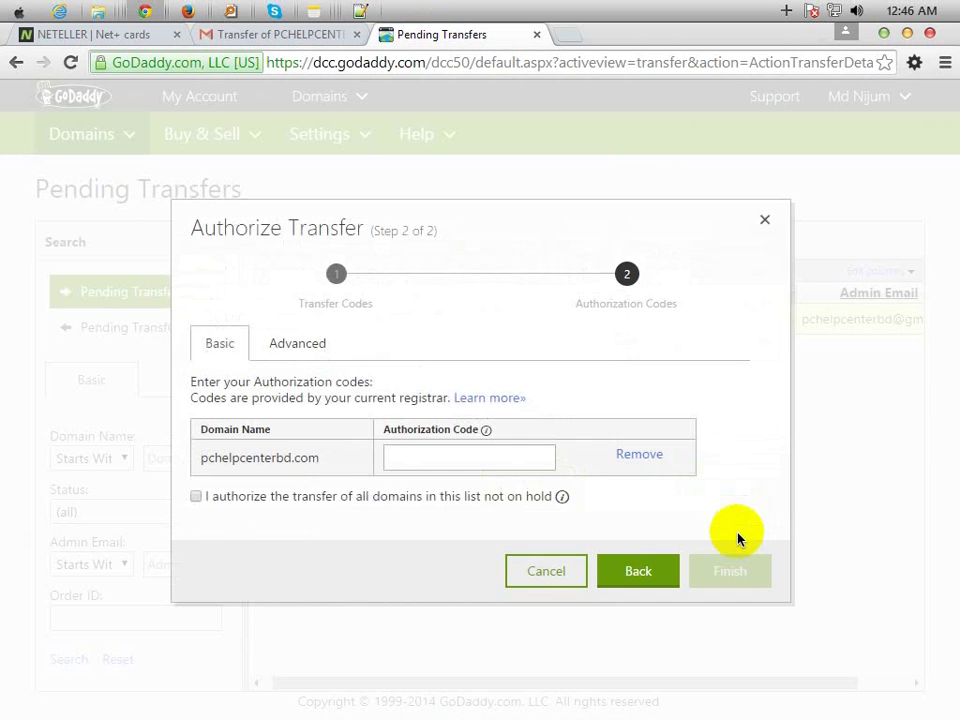
click(439, 459)
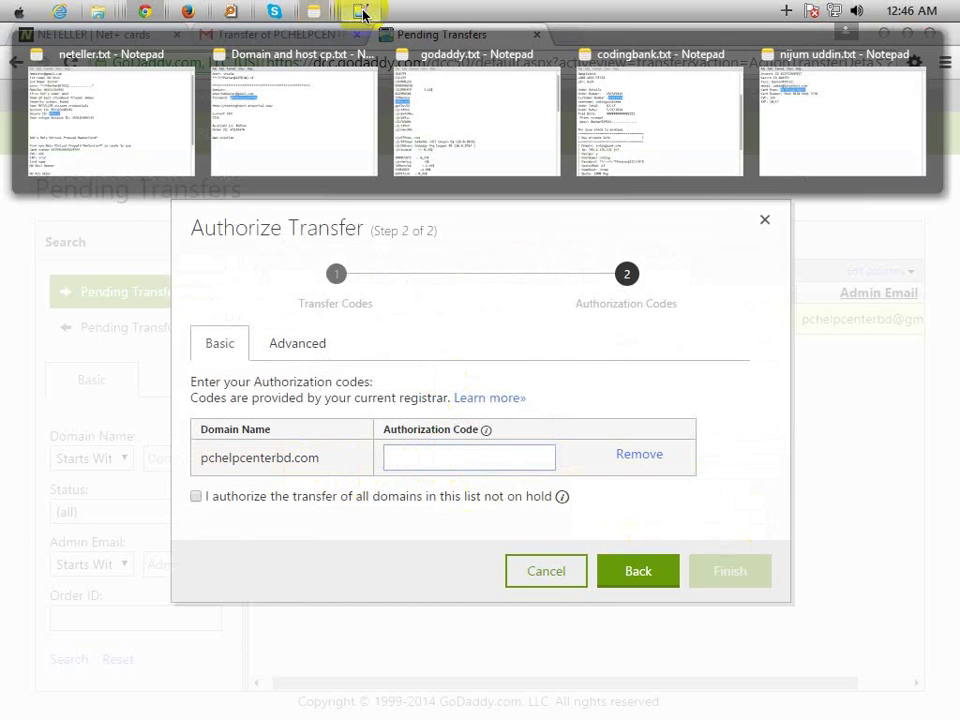
click(362, 12)
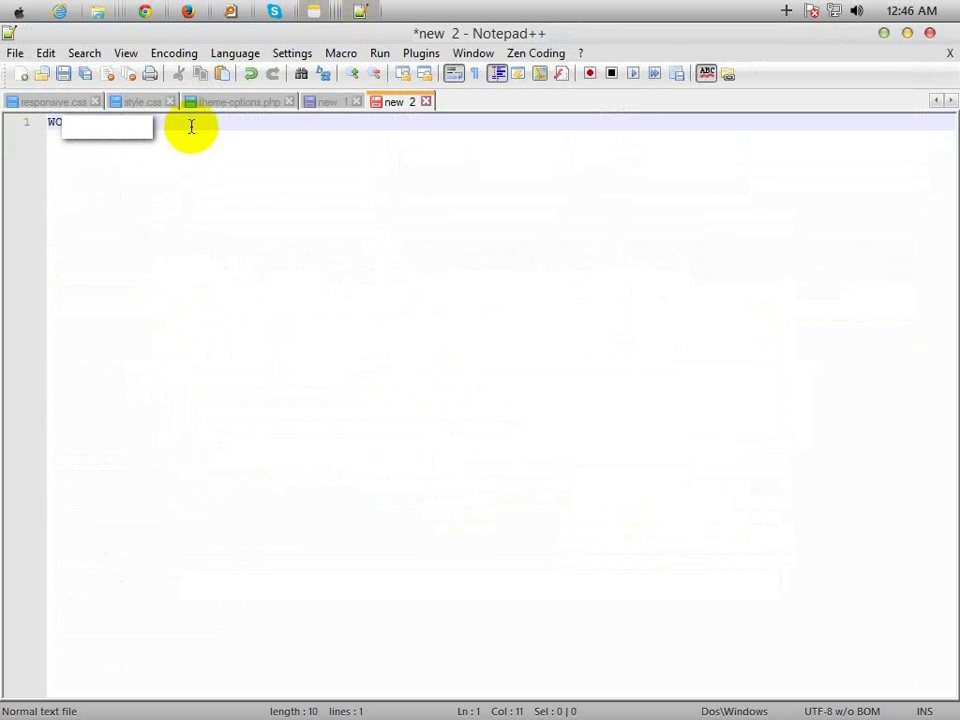
drag(184, 120, 33, 119)
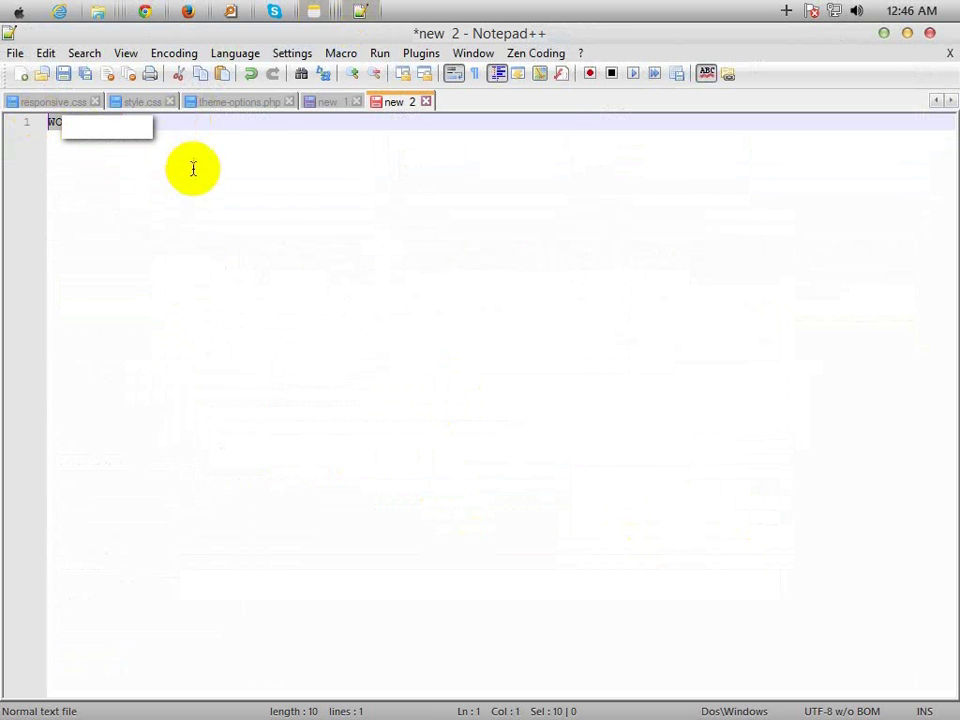
- Paste the authorization code, tick 'I authorize the transfer', and click Finish
click(189, 12)
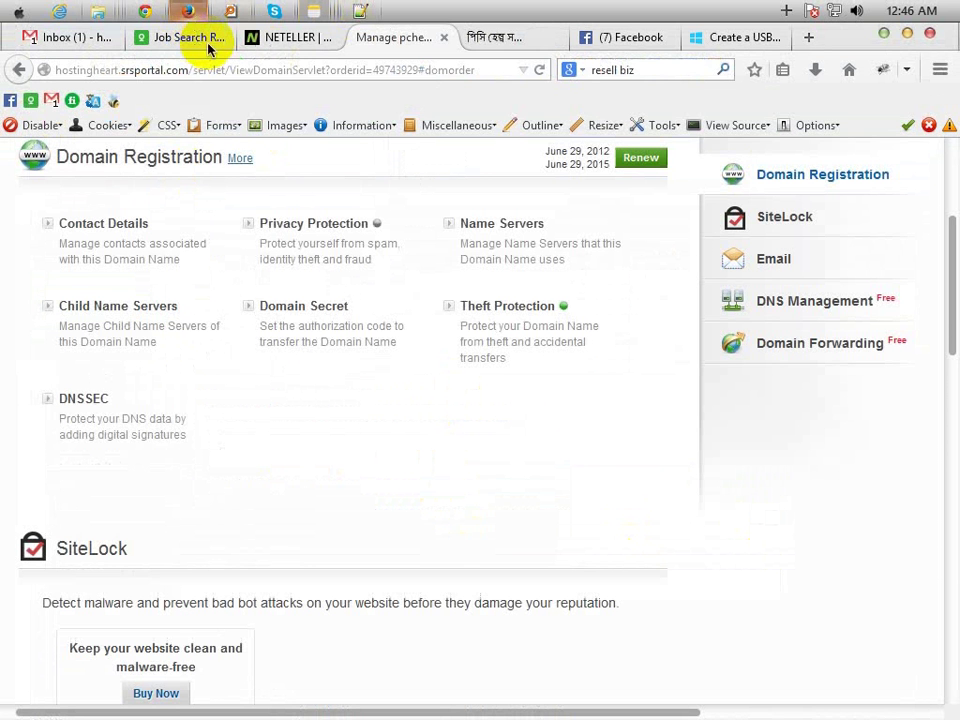
click(146, 12)
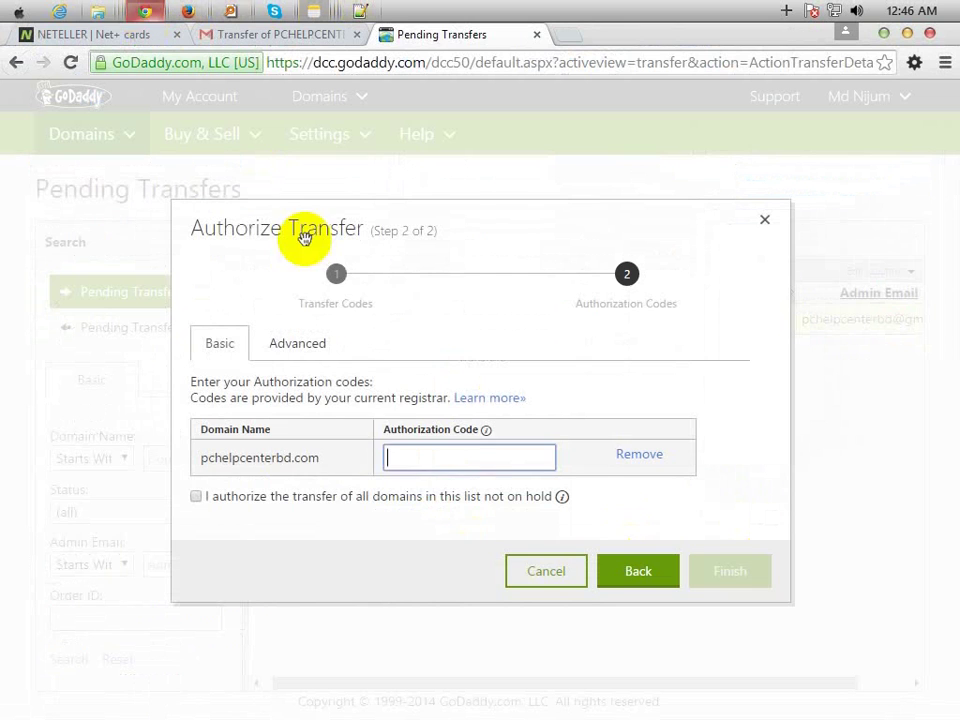
click(429, 460)
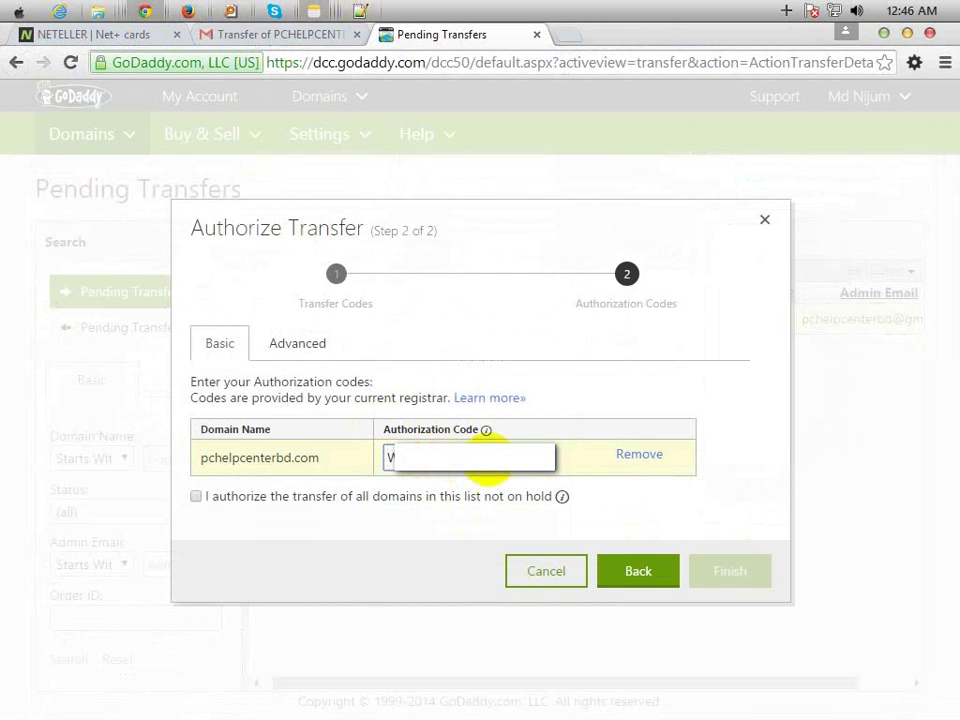
click(196, 498)
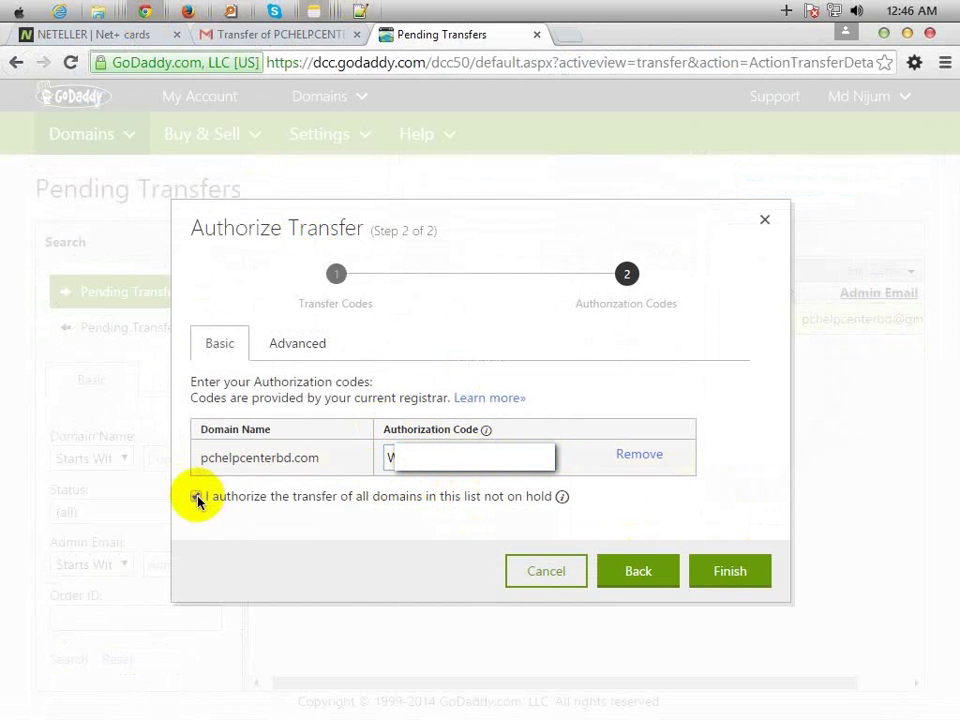
click(730, 573)
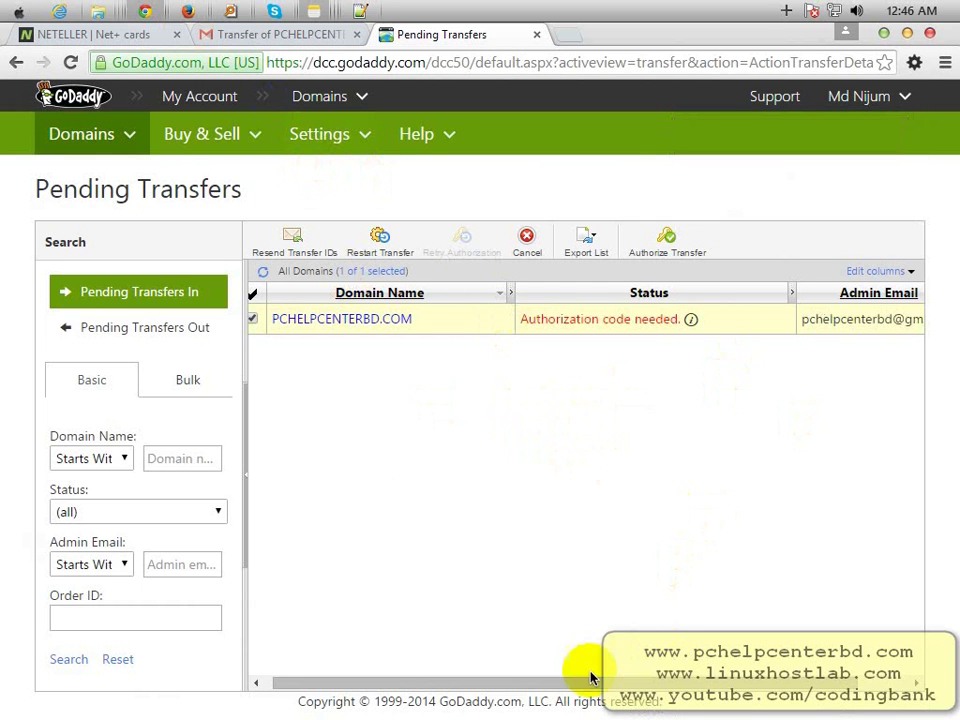
- Check the Gmail inbox for transfer mail, then load GoDaddy's My Account products page
drag(536, 686, 497, 680)
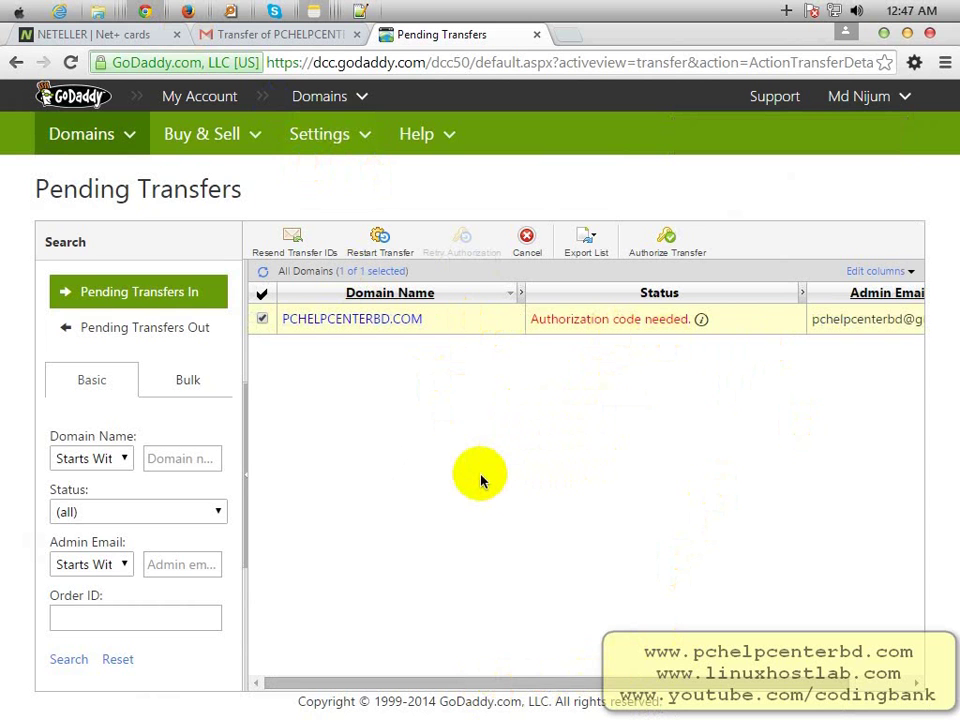
click(240, 36)
click(74, 240)
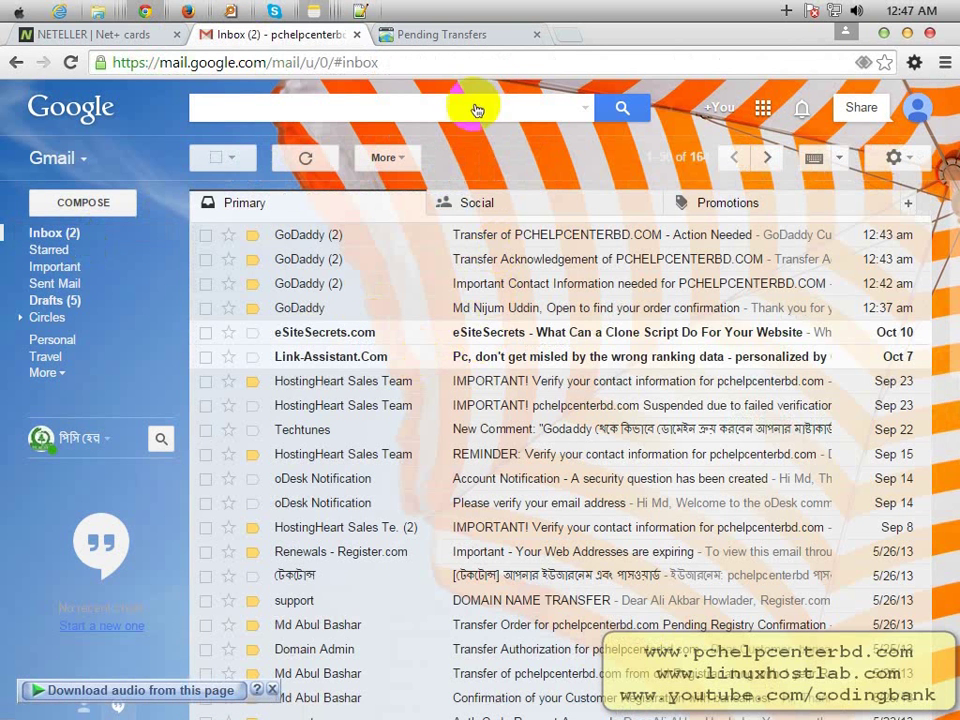
click(455, 34)
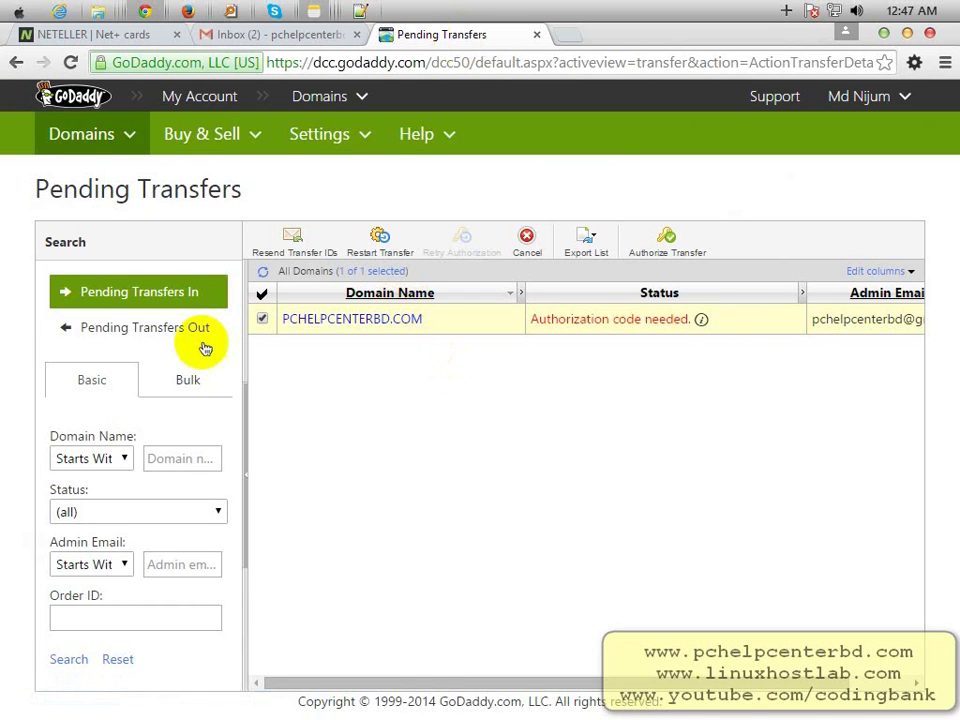
click(257, 35)
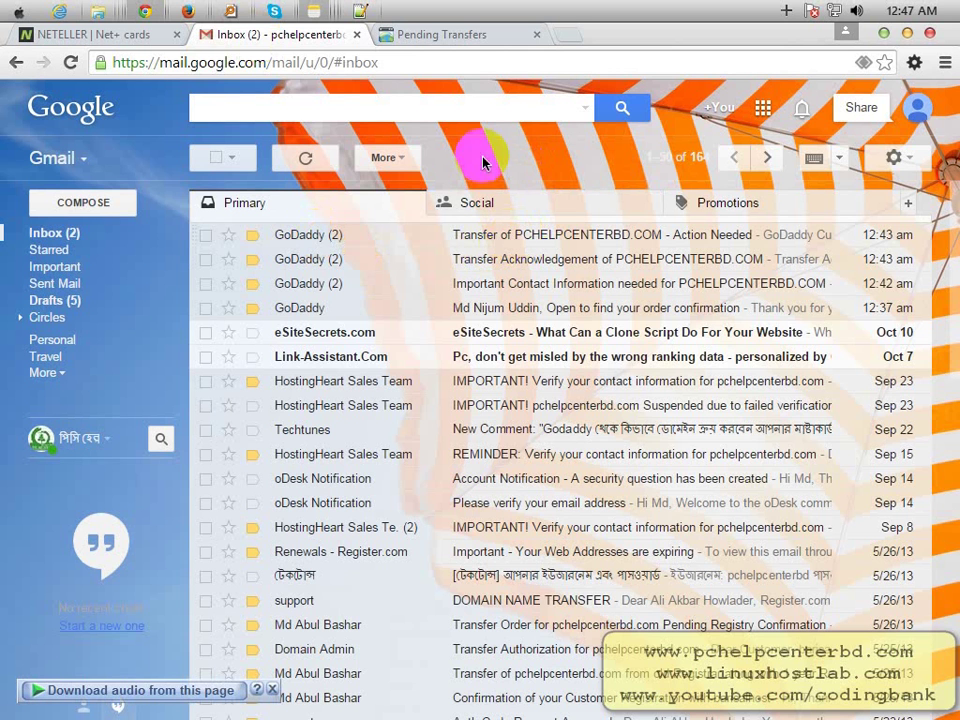
click(439, 35)
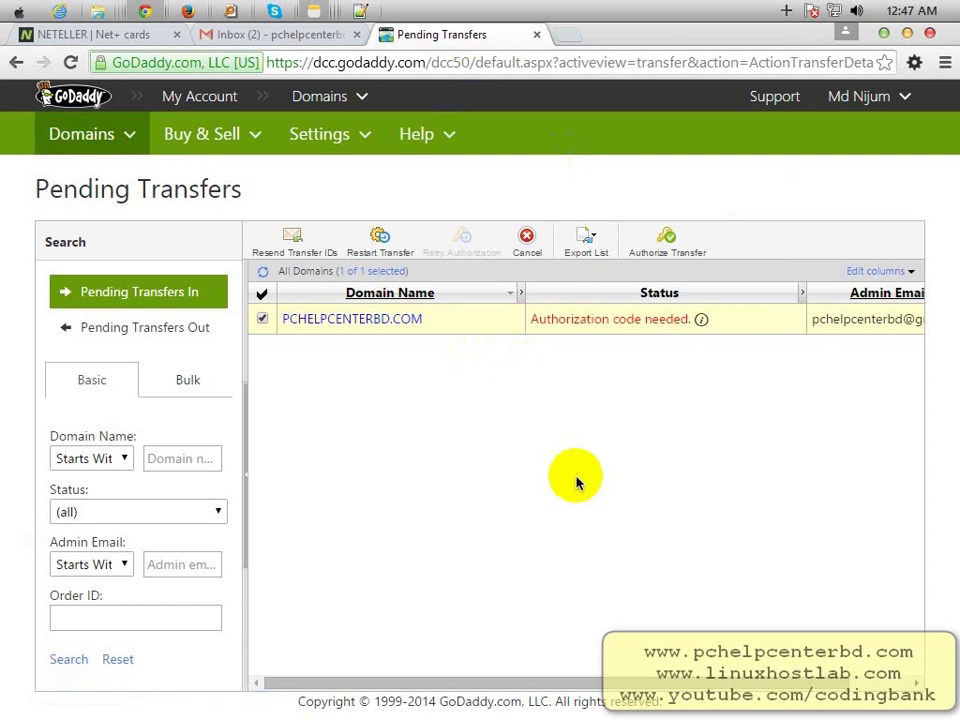
mouse_move(401, 686)
mouse_down()
mouse_move(557, 686)
mouse_move(313, 679)
mouse_up()
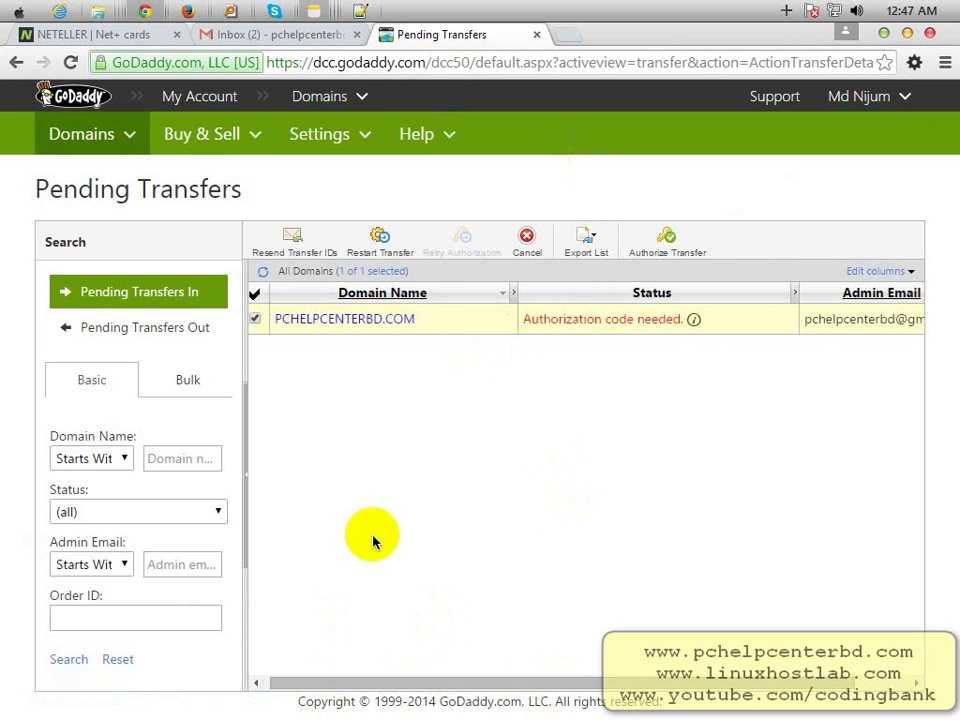
click(212, 97)
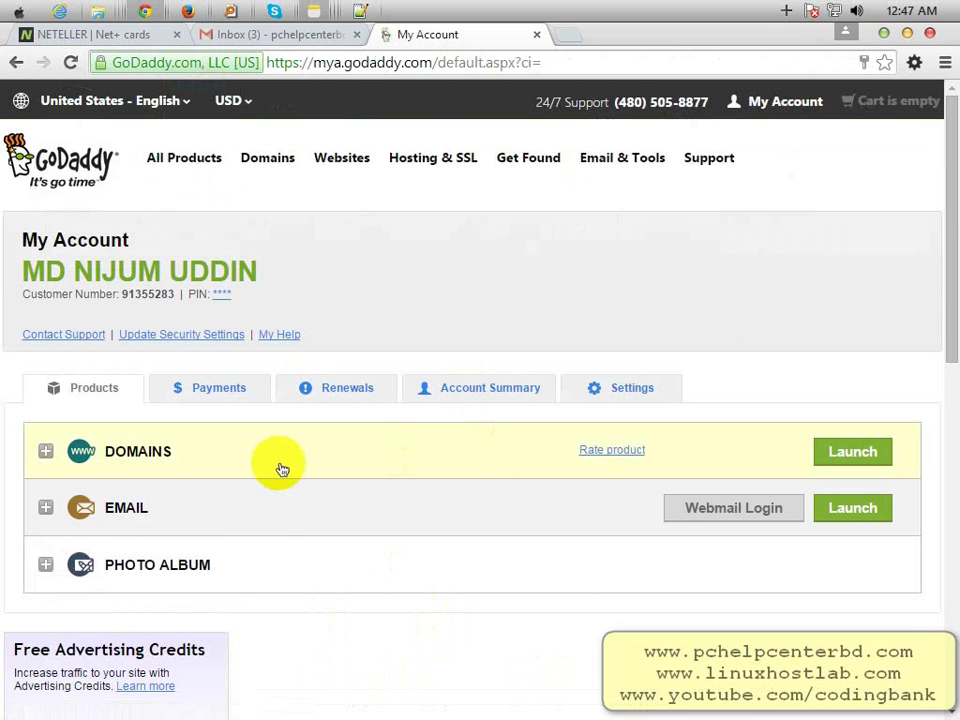
- View DOMAINS > Transfers, where pchelpcenterbd.com is TransferIn and should be unlocked, then switch to Hosting Heart
click(283, 468)
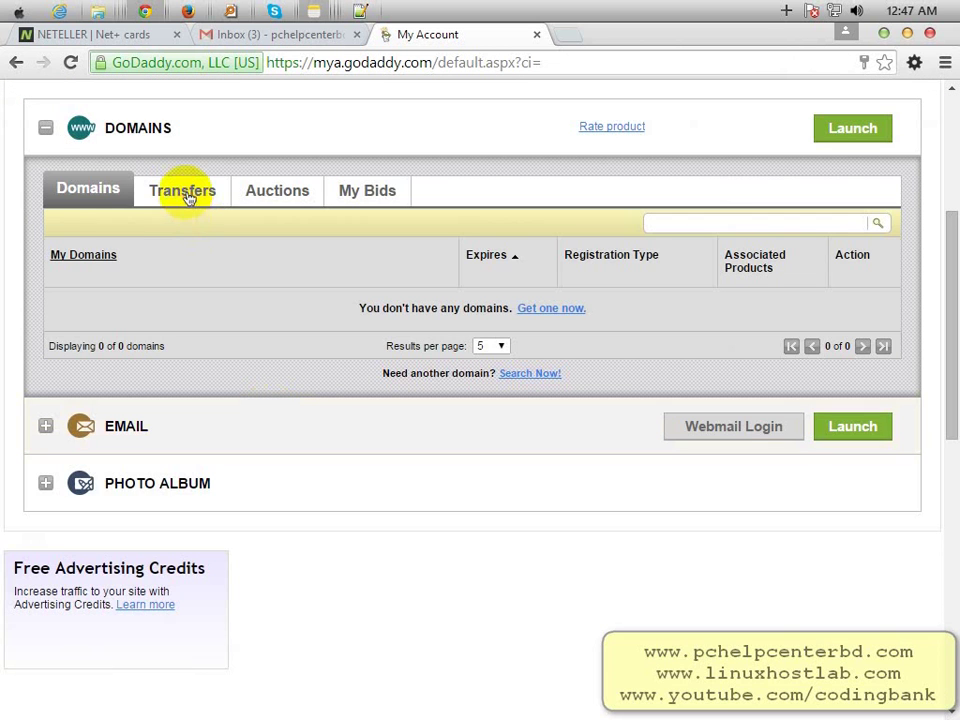
click(186, 196)
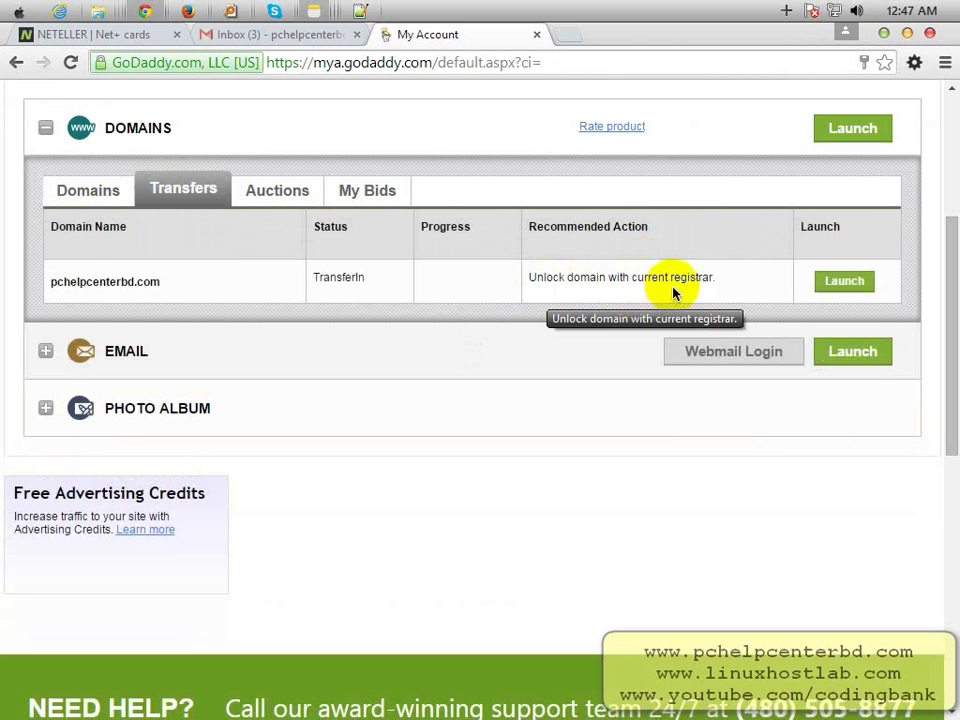
click(187, 14)
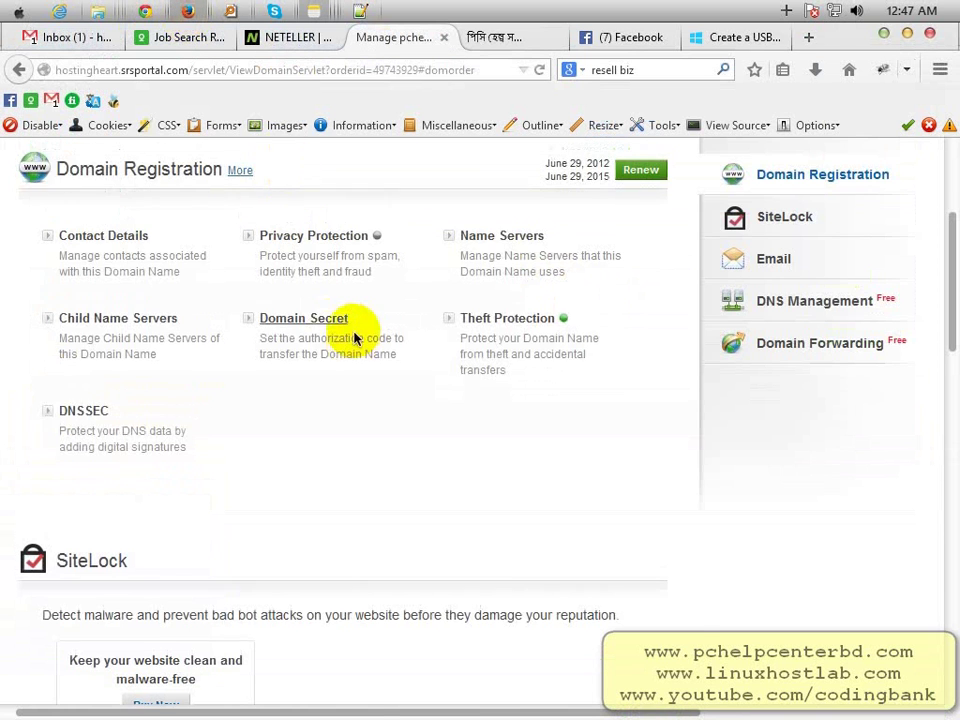
- Open the pchelpcenterbd.com order from Manage Orders > List/Search Orders
scroll(364, 332, up, 4)
mouse_move(128, 259)
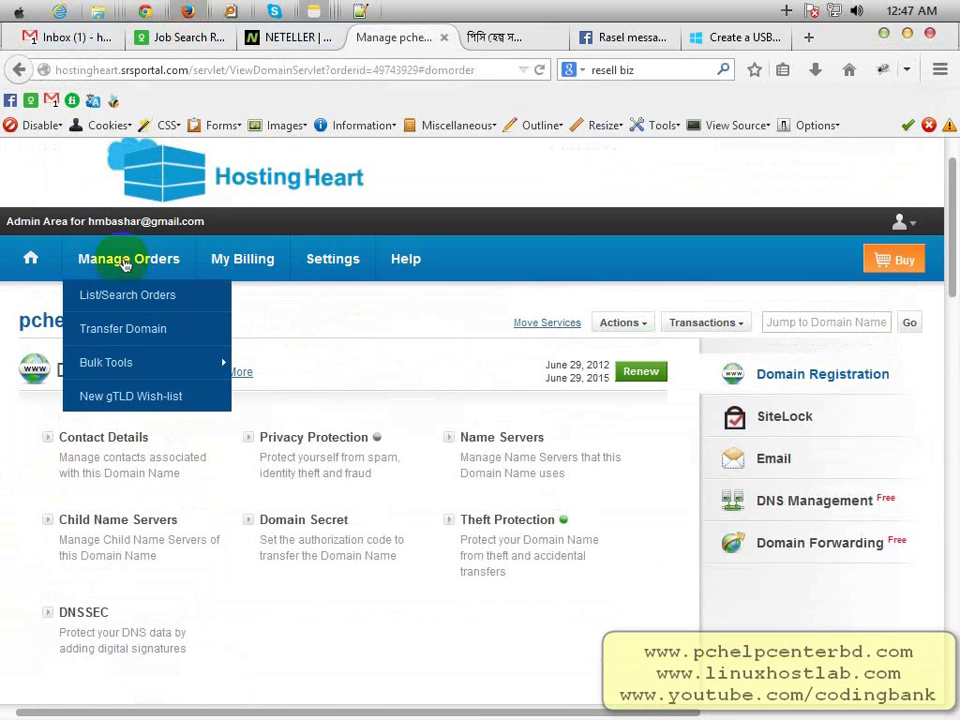
click(124, 309)
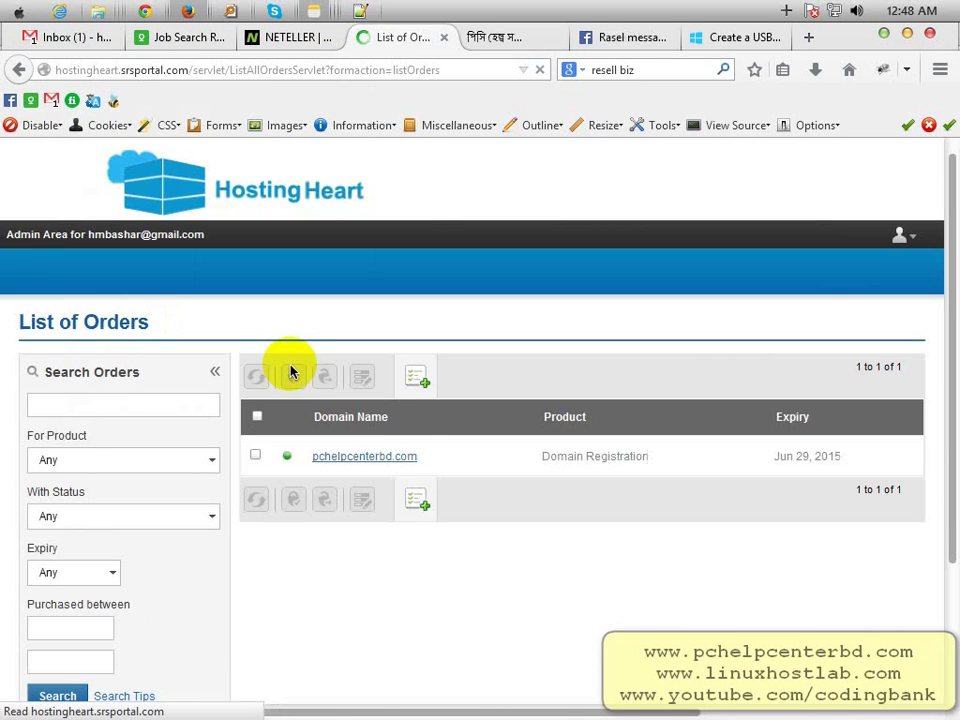
click(365, 458)
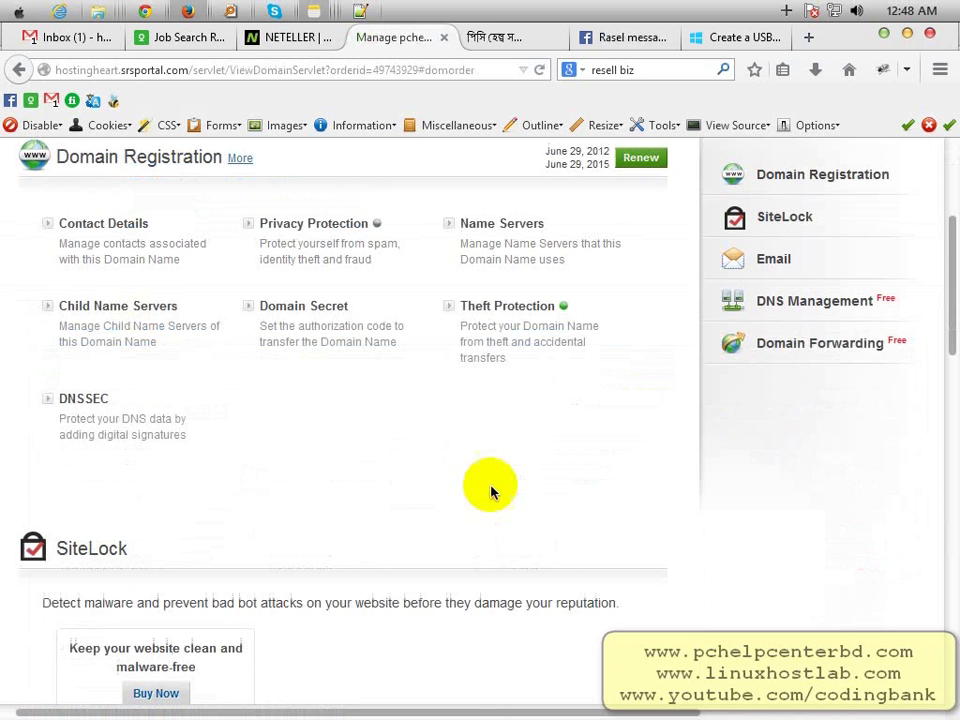
- Set Theft Protection to Disable, update the status, and switch back to GoDaddy
click(512, 308)
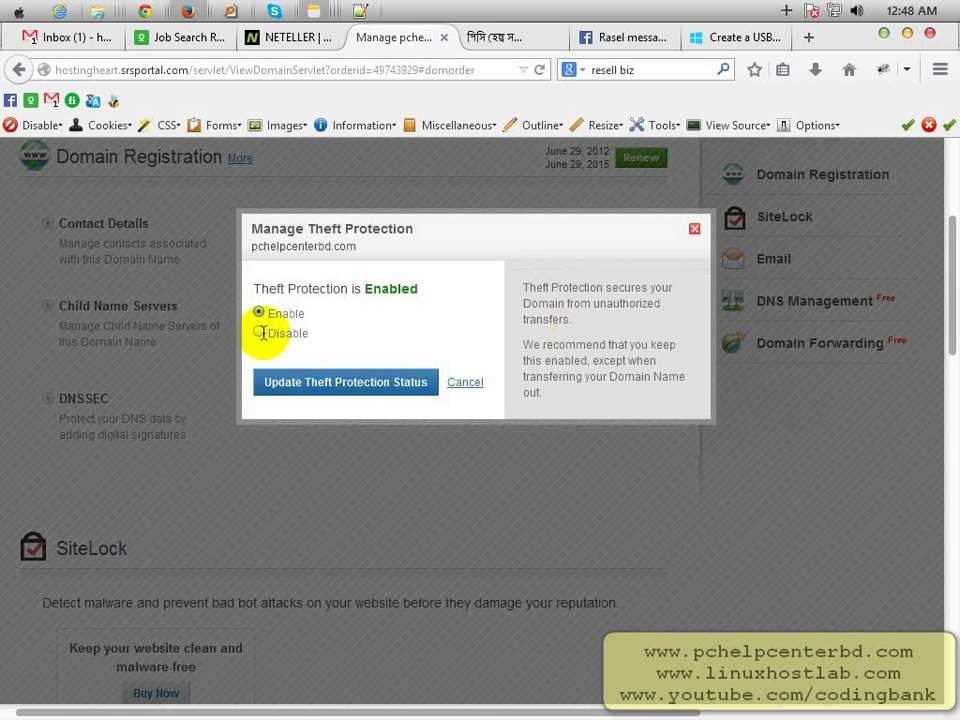
click(259, 334)
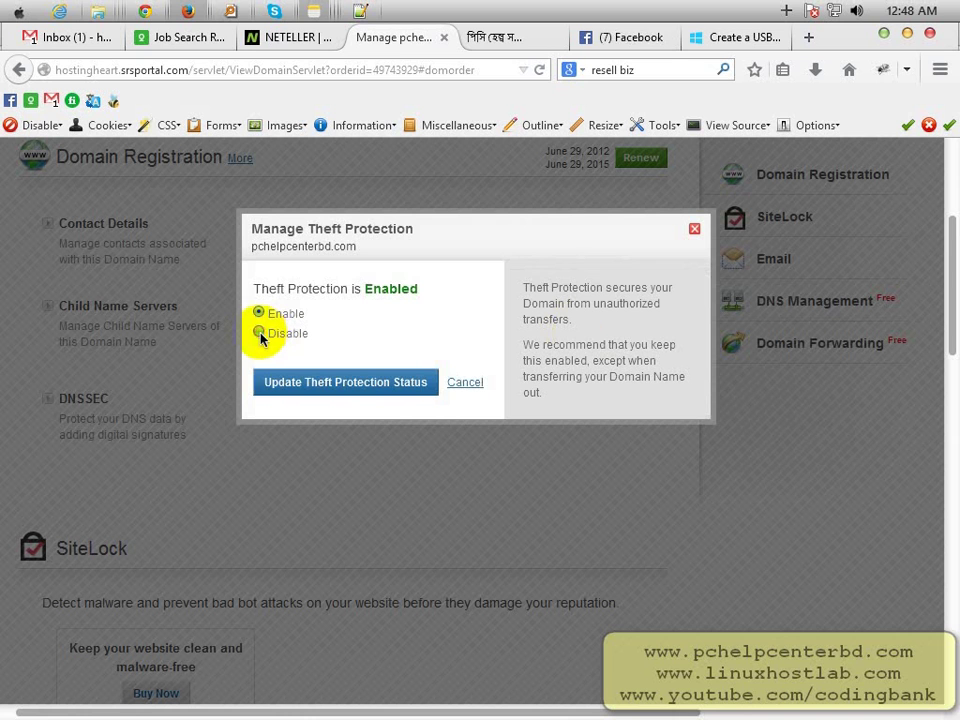
click(326, 386)
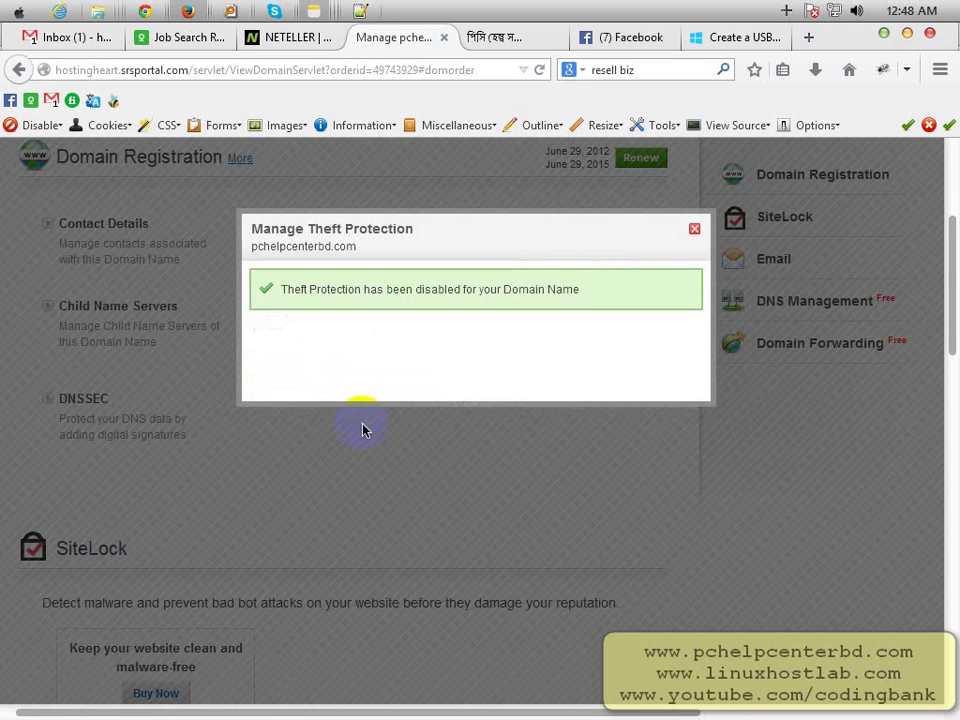
click(691, 233)
click(145, 11)
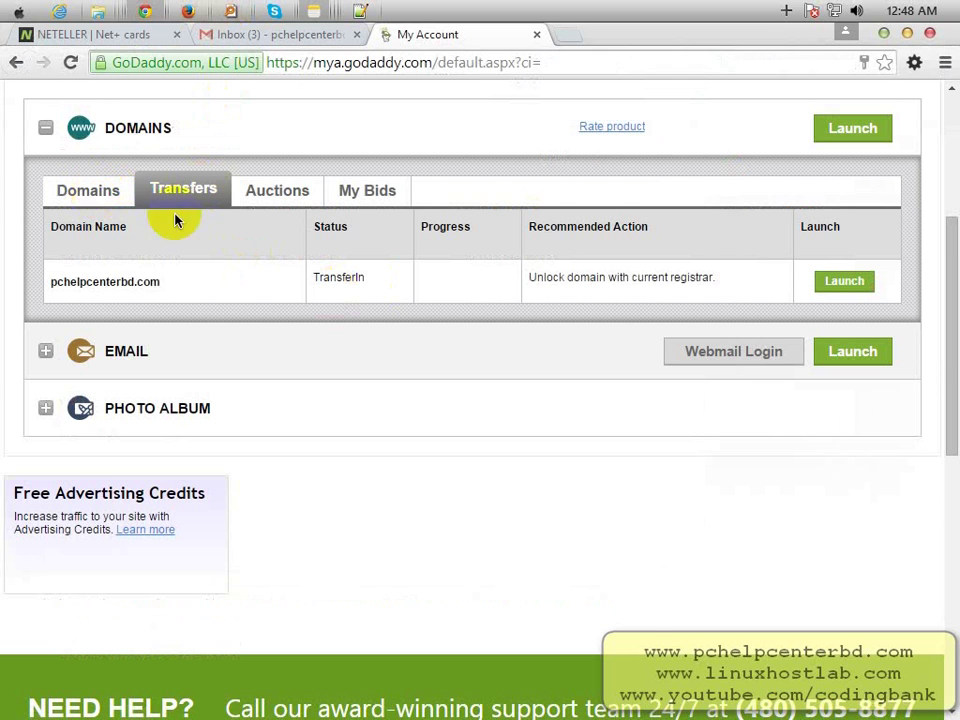
- Visit Manage My Domains from the account panel, then return to My Account
scroll(180, 215, up, 3)
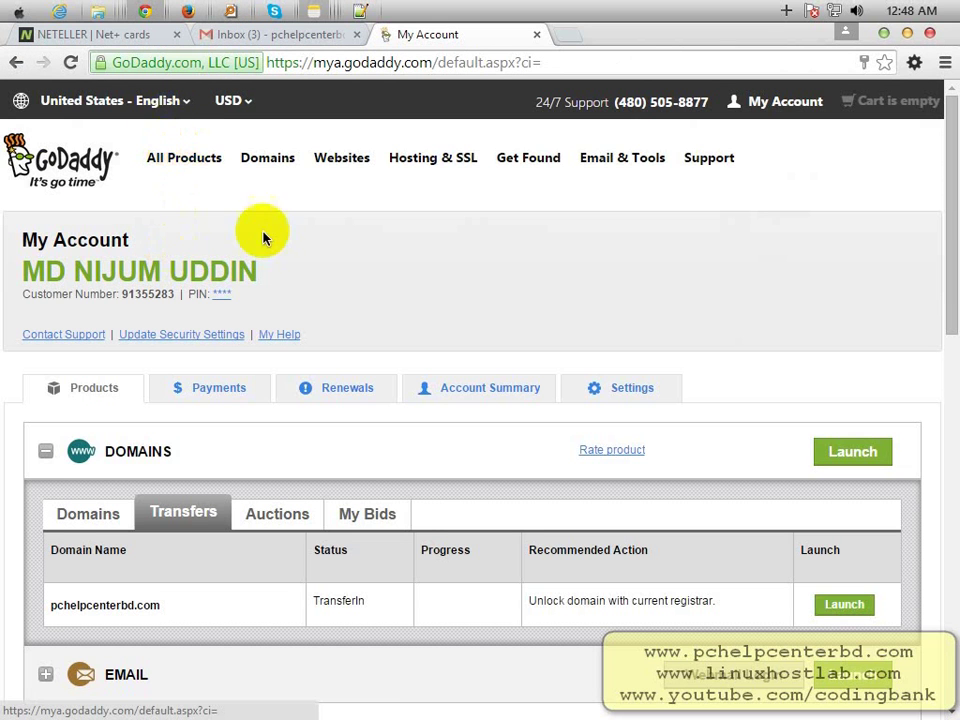
click(794, 104)
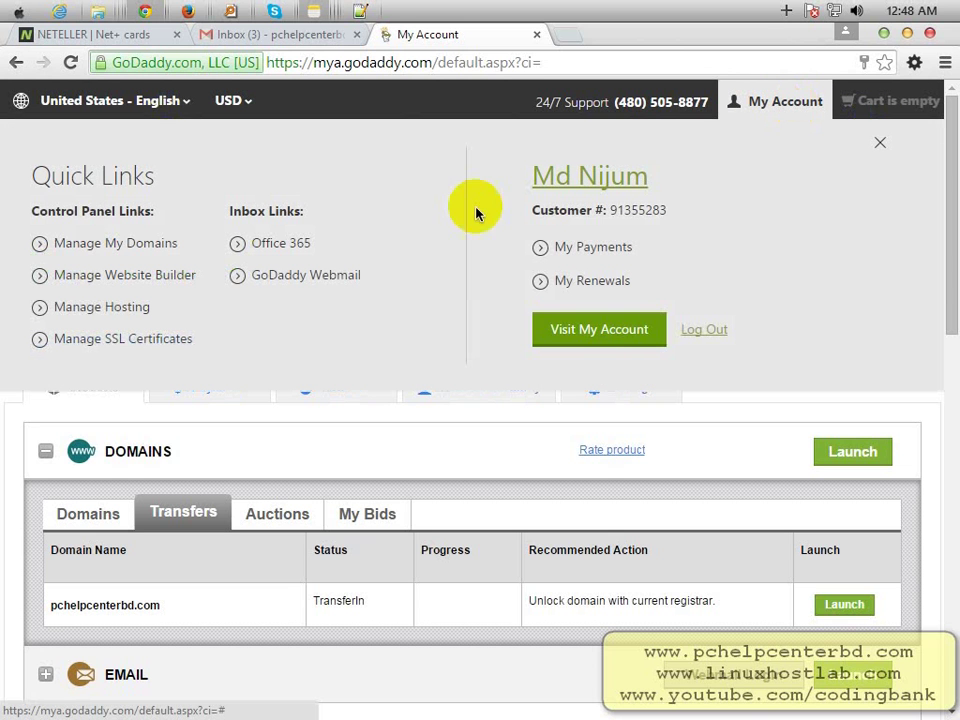
click(76, 249)
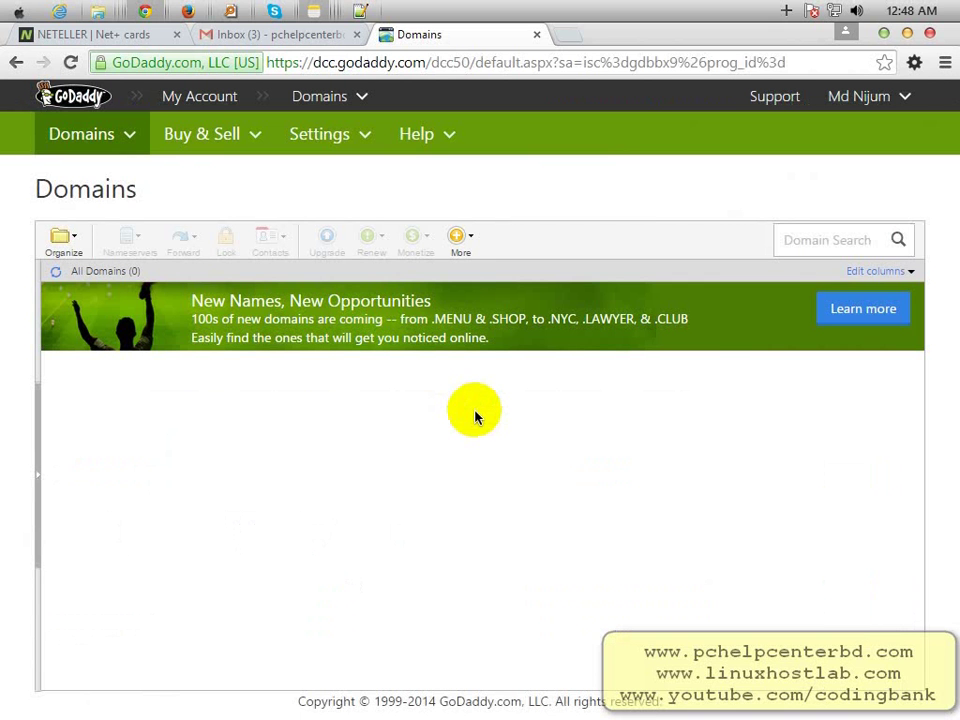
click(204, 99)
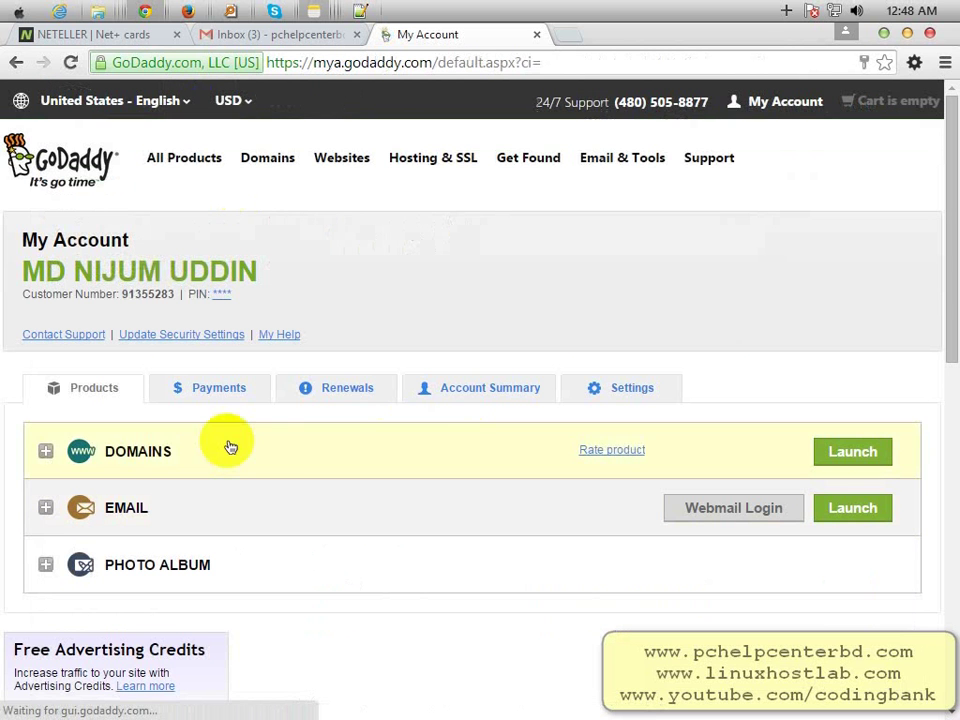
- Under DOMAINS > Transfers, launch the pchelpcenterbd.com transfer details
click(230, 447)
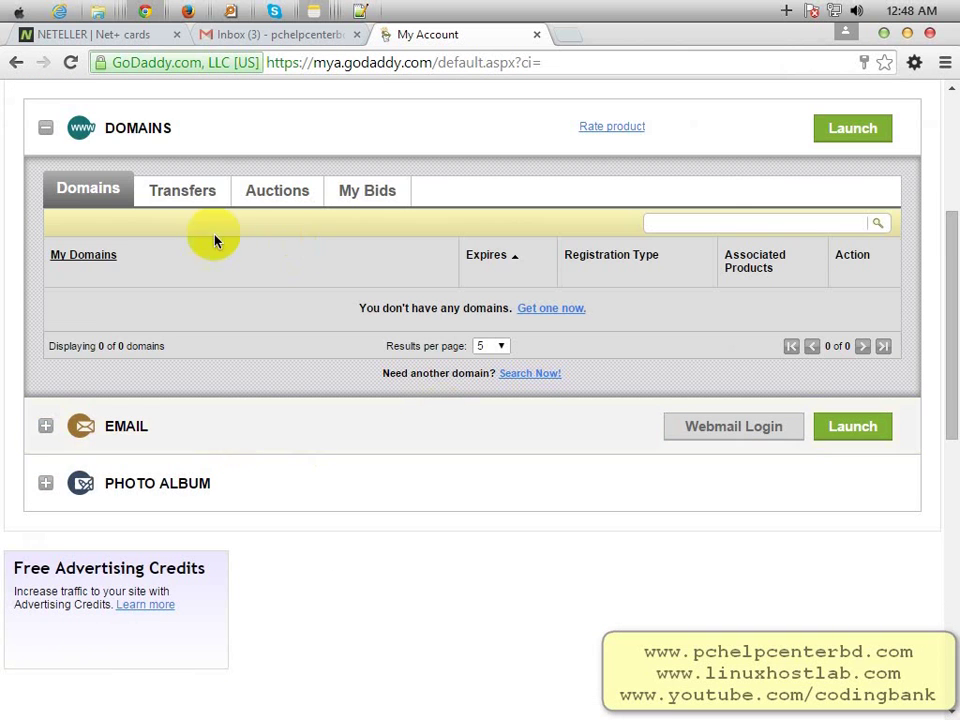
click(176, 192)
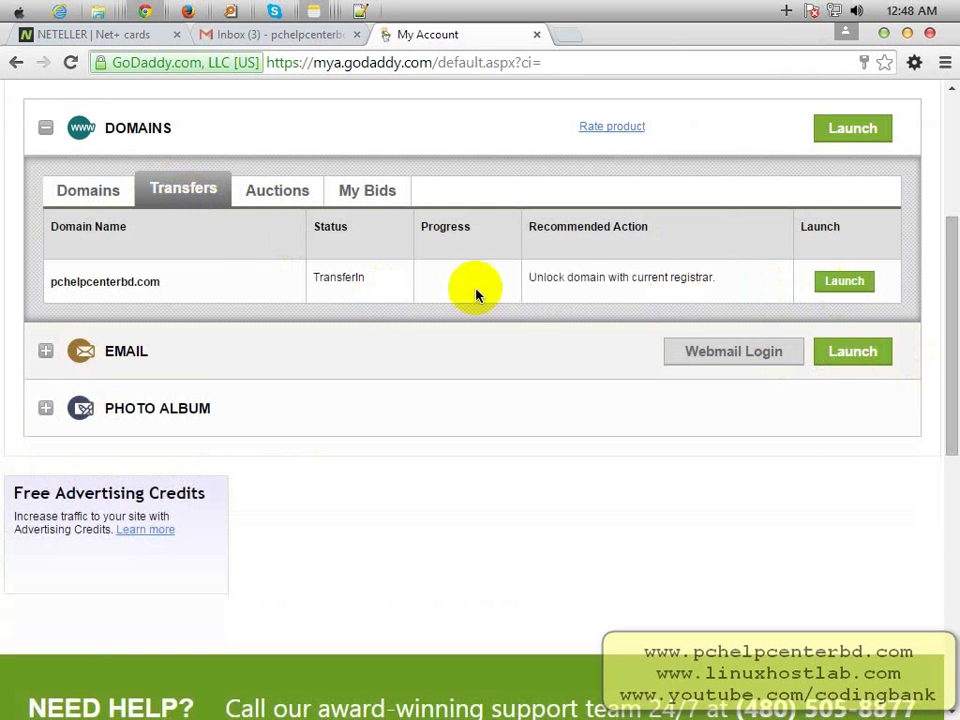
click(104, 200)
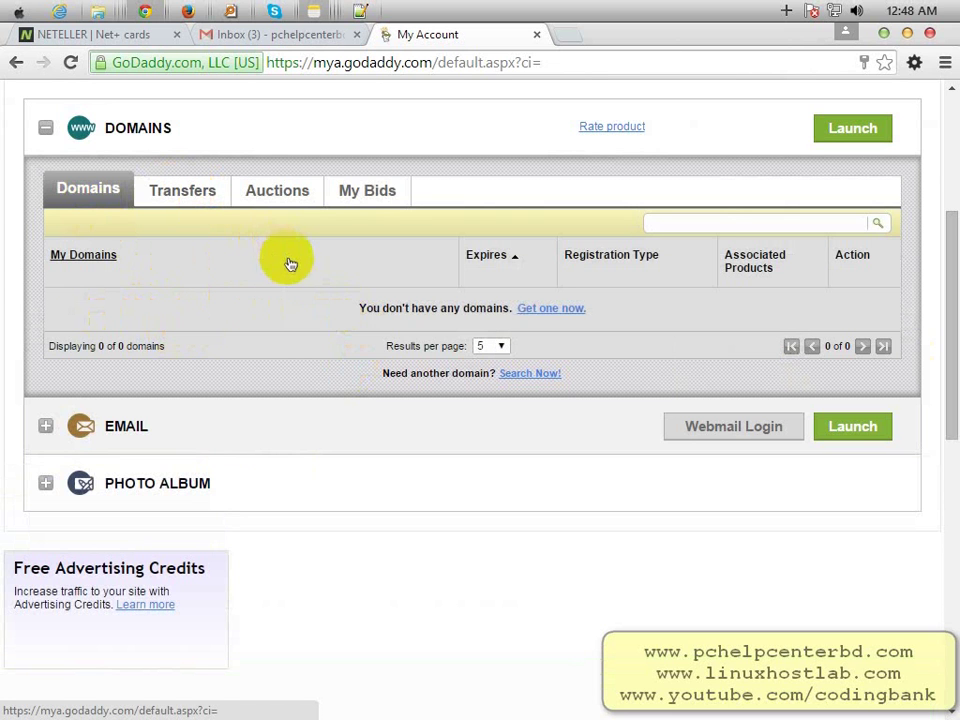
scroll(289, 263, up, 1)
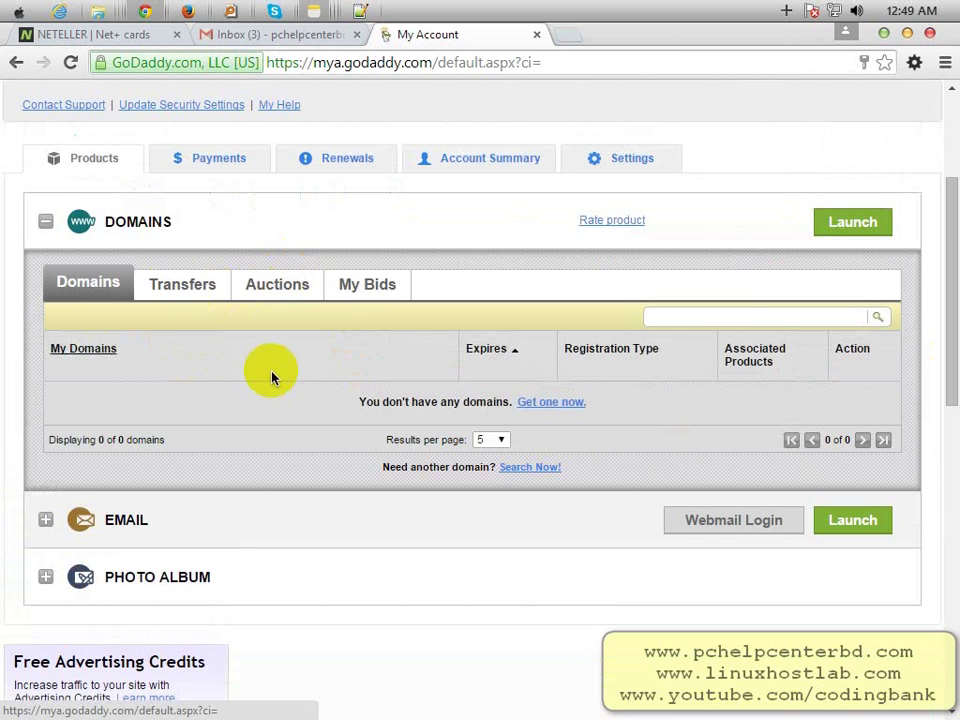
click(183, 286)
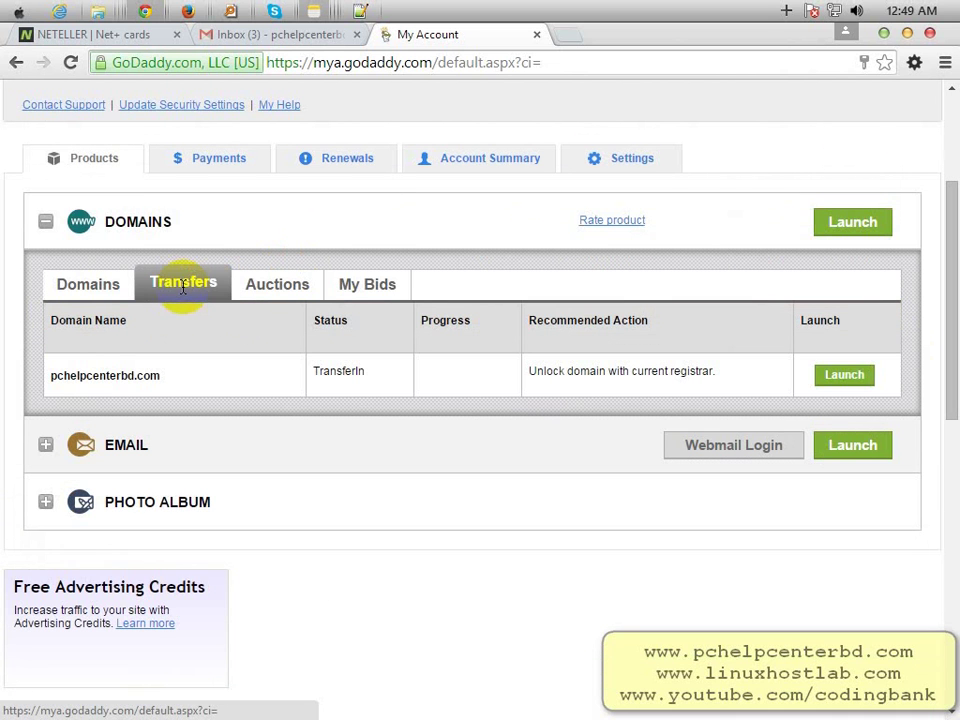
click(849, 378)
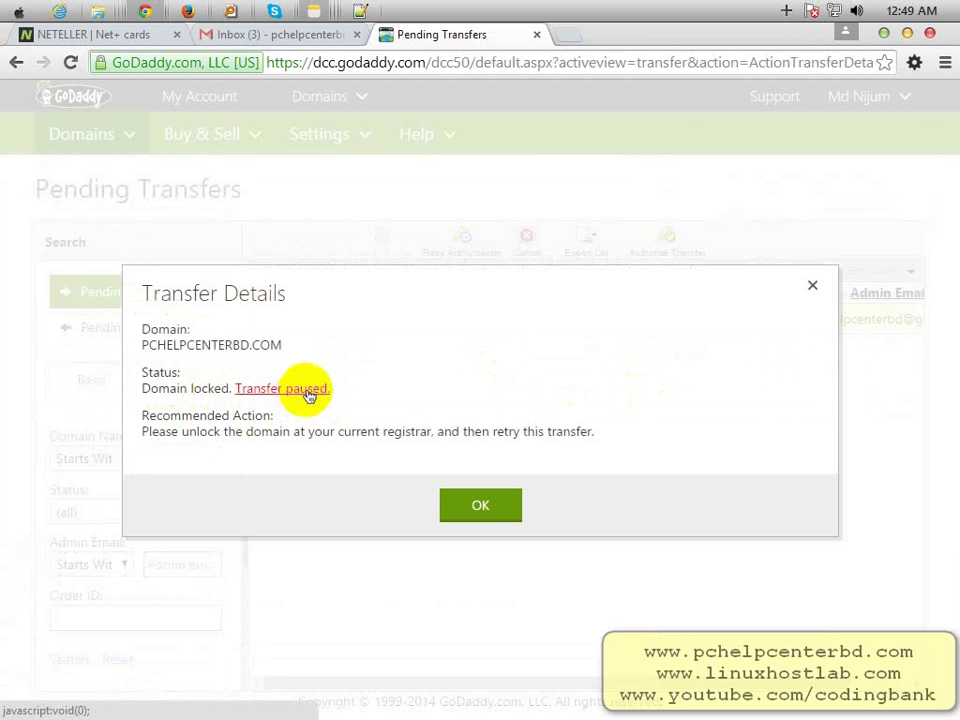
- Read the 'Domain locked. Transfer paused' status and close Transfer Details with OK
click(482, 497)
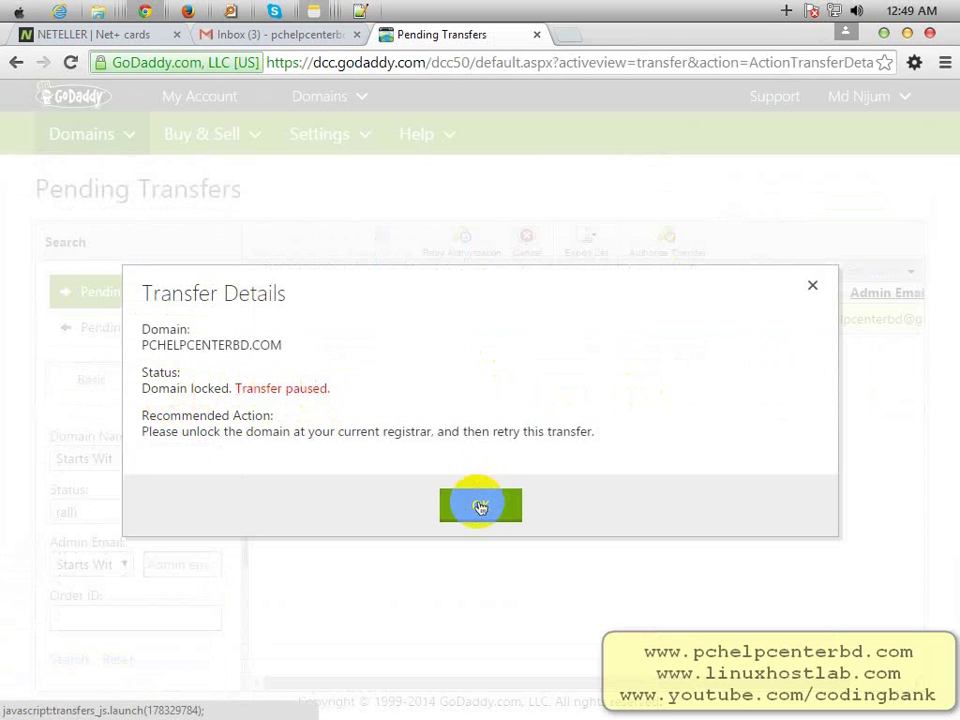